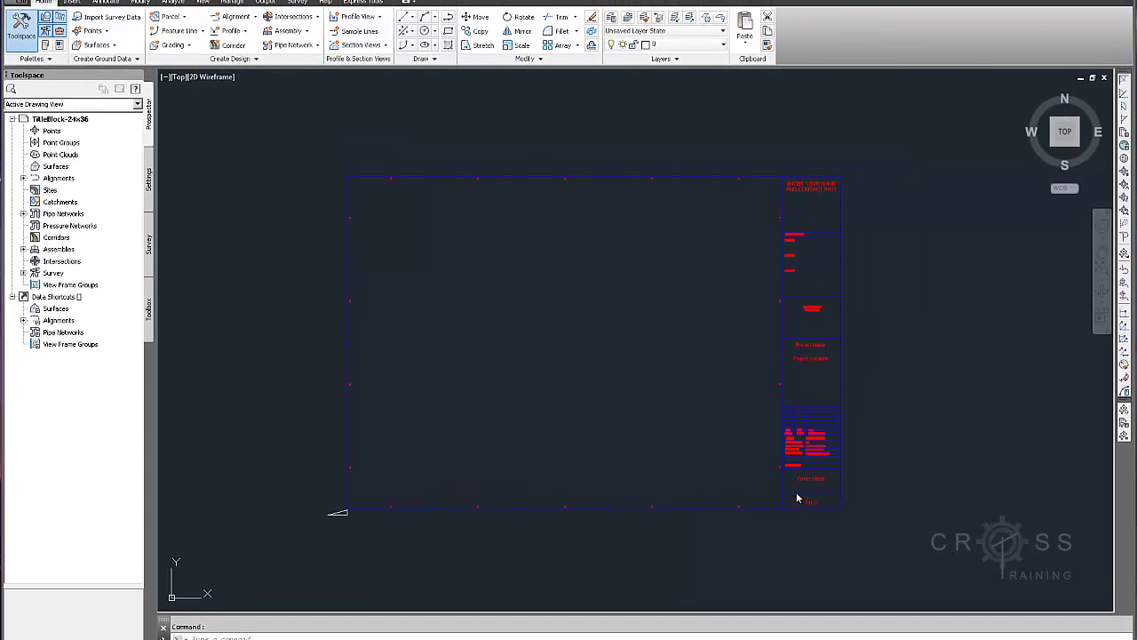
Examine the title block's sheet title, then its name and contact info area.
{"action": "mouse_move", "coordinate": [787, 484]}
{"action": "middle_mouse_down"}
{"action": "mouse_move", "coordinate": [785, 470]}
{"action": "mouse_move", "coordinate": [812, 447]}
{"action": "middle_mouse_up"}
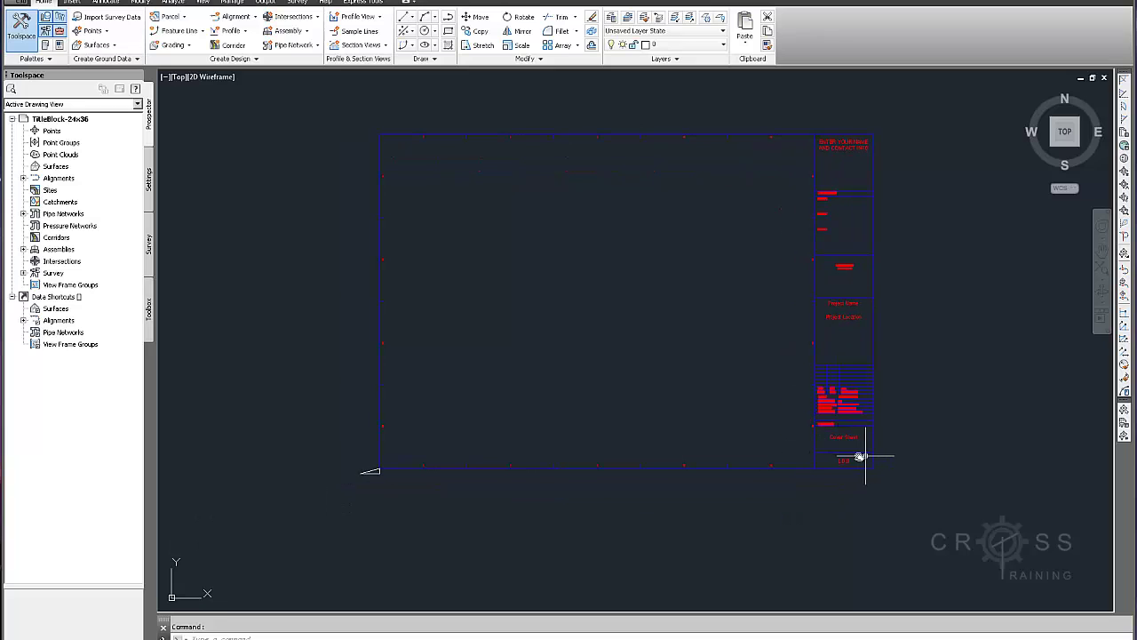
{"action": "scroll", "coordinate": [860, 453], "scroll_direction": "up", "scroll_amount": 2}
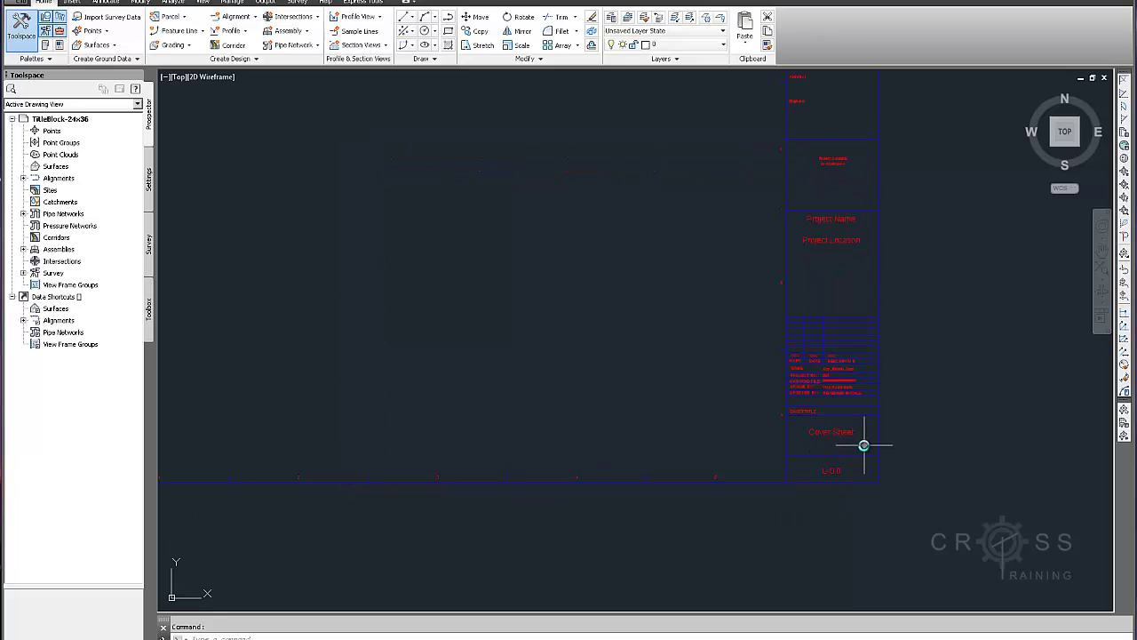
{"action": "scroll", "coordinate": [863, 444], "scroll_direction": "up", "scroll_amount": 7}
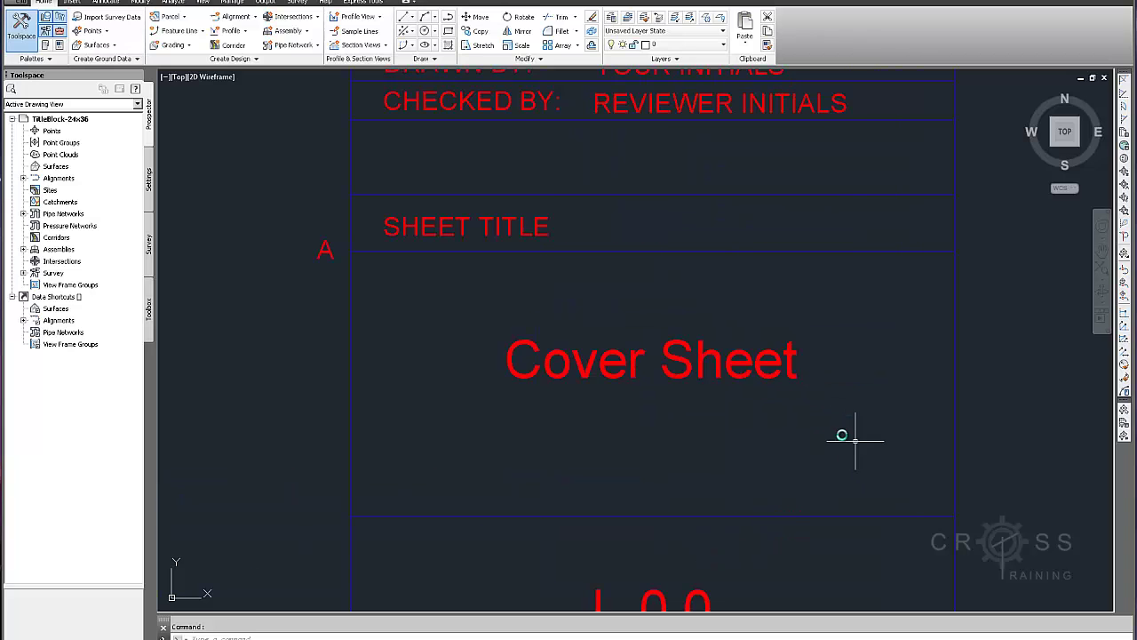
{"action": "scroll", "coordinate": [851, 438], "scroll_direction": "down", "scroll_amount": 8}
{"action": "mouse_move", "coordinate": [817, 386]}
{"action": "middle_mouse_down"}
{"action": "mouse_move", "coordinate": [814, 520]}
{"action": "mouse_move", "coordinate": [819, 387]}
{"action": "middle_mouse_up"}
{"action": "scroll", "coordinate": [799, 315], "scroll_direction": "up", "scroll_amount": 5}
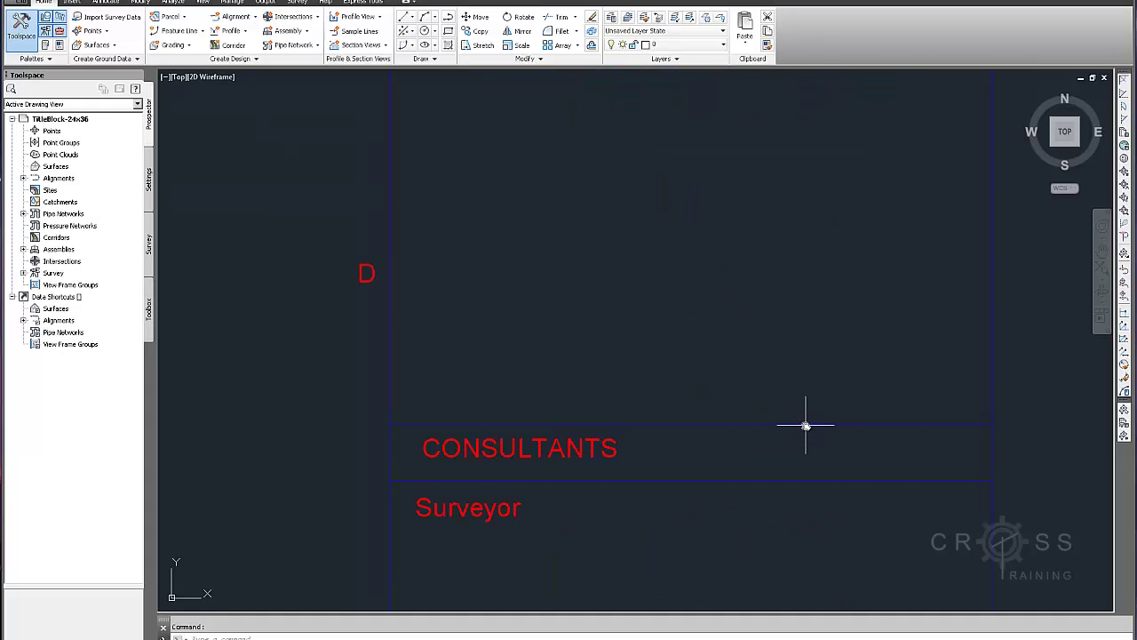
{"action": "middle_click_drag", "start_coordinate": [802, 325], "coordinate": [817, 461]}
{"action": "middle_click_drag", "start_coordinate": [787, 200], "coordinate": [800, 310]}
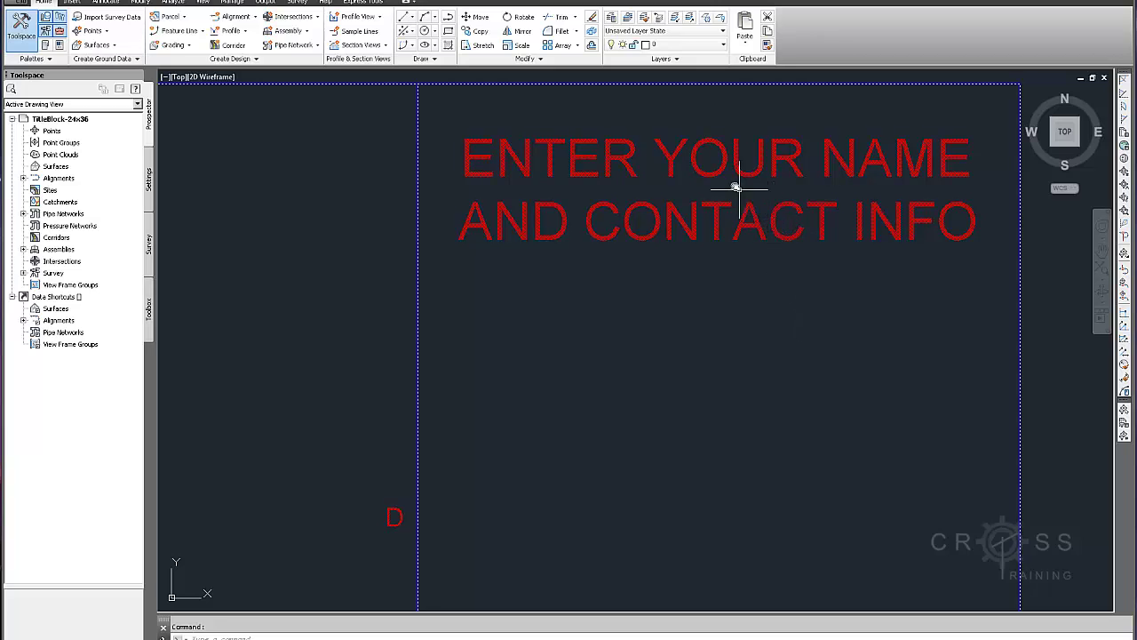
{"action": "left_click", "coordinate": [662, 176]}
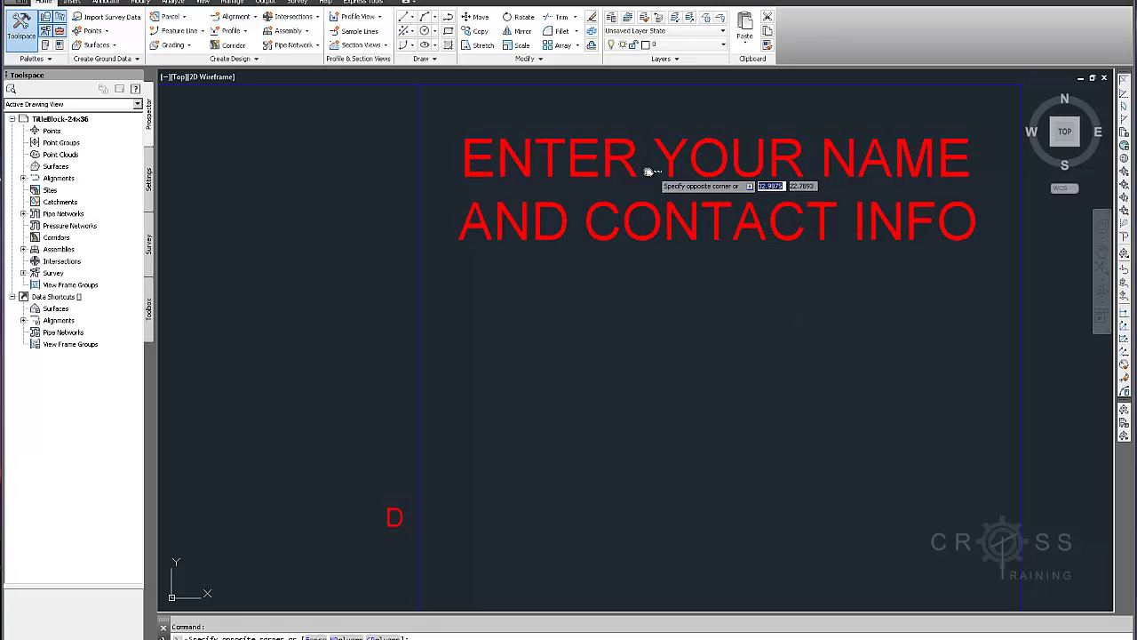
{"action": "left_click", "coordinate": [644, 174]}
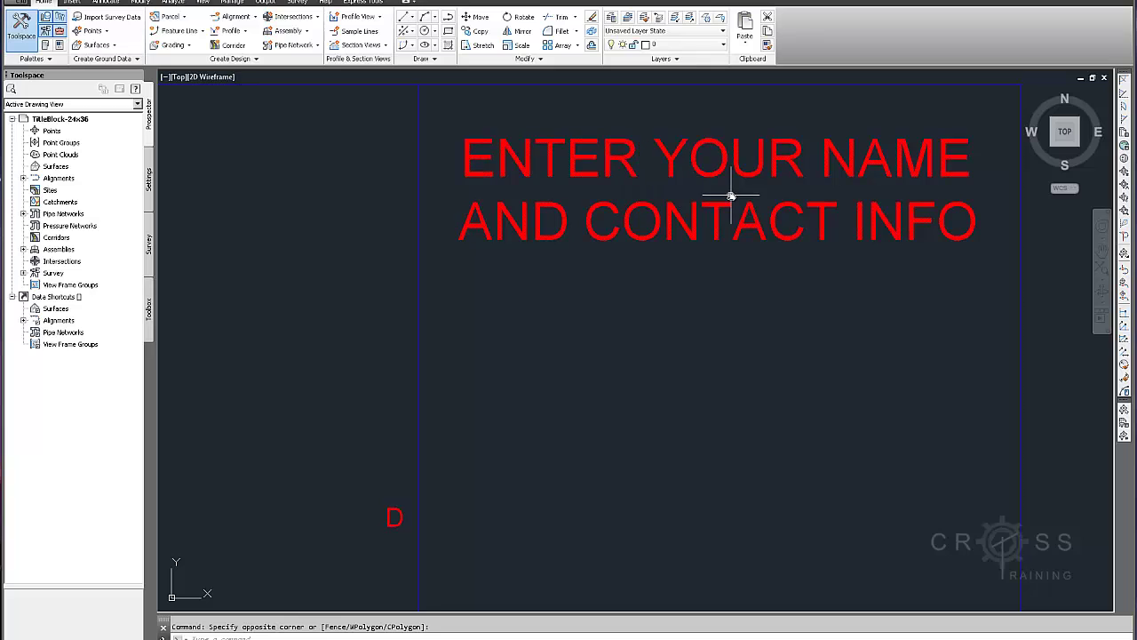
Examine the title block's consultants, project contacts, project name and location, revision table, drawing details, and sheet title and number fields.
{"action": "scroll", "coordinate": [736, 262], "scroll_direction": "down", "scroll_amount": 2}
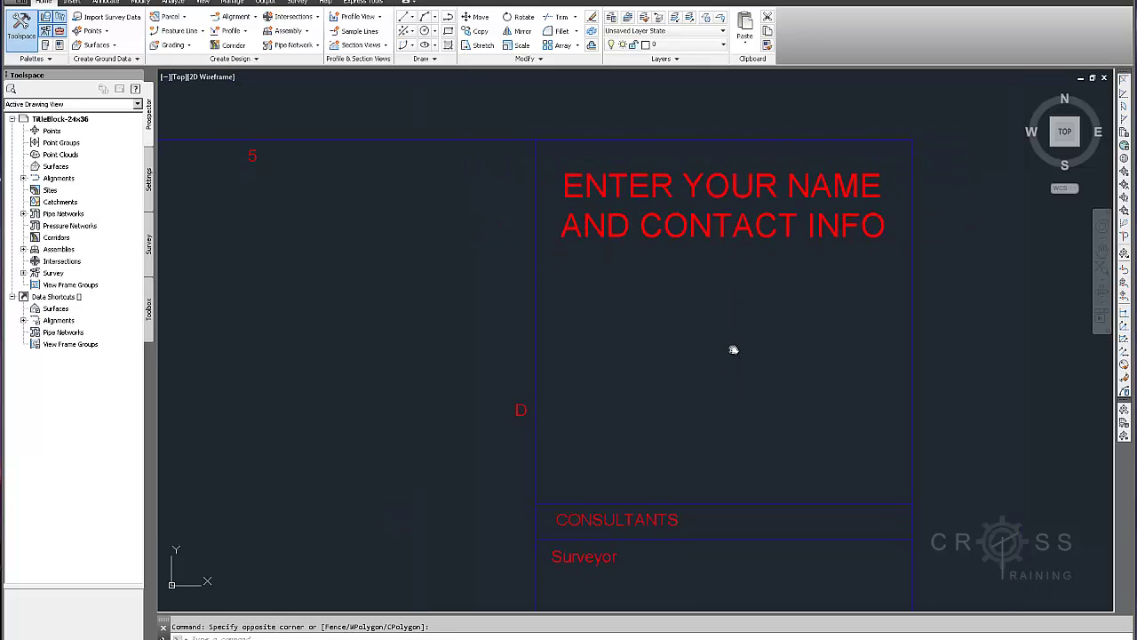
{"action": "mouse_move", "coordinate": [731, 327]}
{"action": "middle_mouse_down"}
{"action": "mouse_move", "coordinate": [728, 391]}
{"action": "mouse_move", "coordinate": [724, 350]}
{"action": "mouse_move", "coordinate": [721, 365]}
{"action": "middle_mouse_up"}
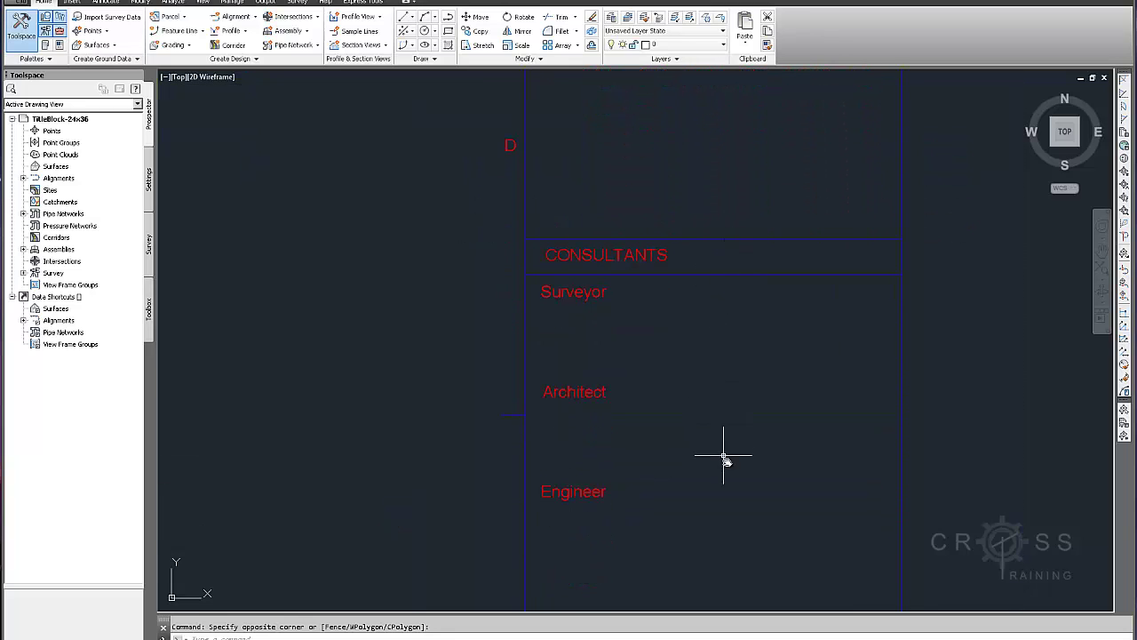
{"action": "middle_click_drag", "start_coordinate": [727, 461], "coordinate": [726, 383]}
{"action": "middle_click_drag", "start_coordinate": [722, 482], "coordinate": [723, 328]}
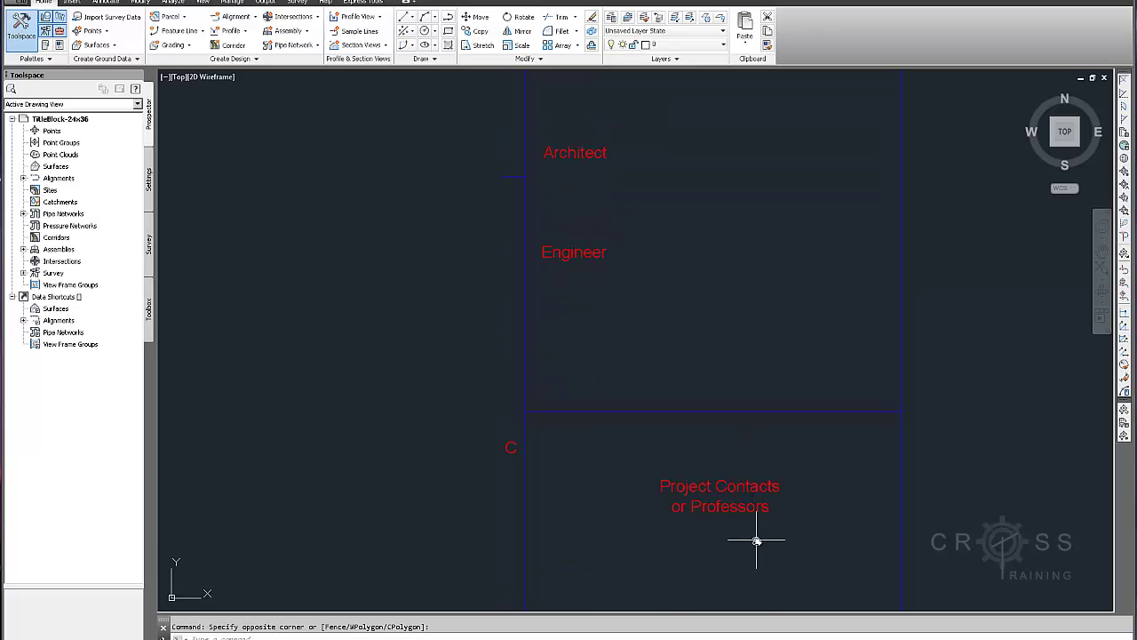
{"action": "middle_click_drag", "start_coordinate": [756, 540], "coordinate": [752, 393]}
{"action": "middle_click_drag", "start_coordinate": [756, 457], "coordinate": [782, 323]}
{"action": "middle_click_drag", "start_coordinate": [794, 486], "coordinate": [823, 268]}
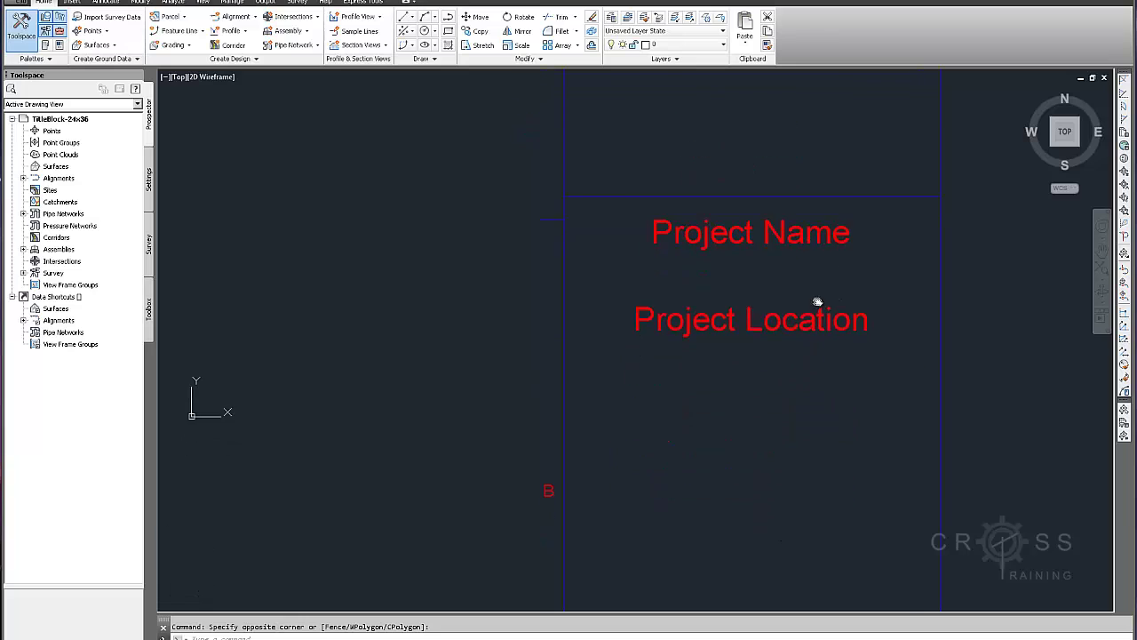
{"action": "scroll", "coordinate": [823, 268], "scroll_direction": "down", "scroll_amount": 2}
{"action": "middle_click_drag", "start_coordinate": [817, 452], "coordinate": [812, 279]}
{"action": "scroll", "coordinate": [804, 403], "scroll_direction": "up", "scroll_amount": 2}
{"action": "scroll", "coordinate": [804, 403], "scroll_direction": "up", "scroll_amount": 3}
{"action": "middle_click_drag", "start_coordinate": [819, 472], "coordinate": [821, 333]}
{"action": "scroll", "coordinate": [822, 334], "scroll_direction": "down", "scroll_amount": 2}
{"action": "scroll", "coordinate": [823, 372], "scroll_direction": "down", "scroll_amount": 3}
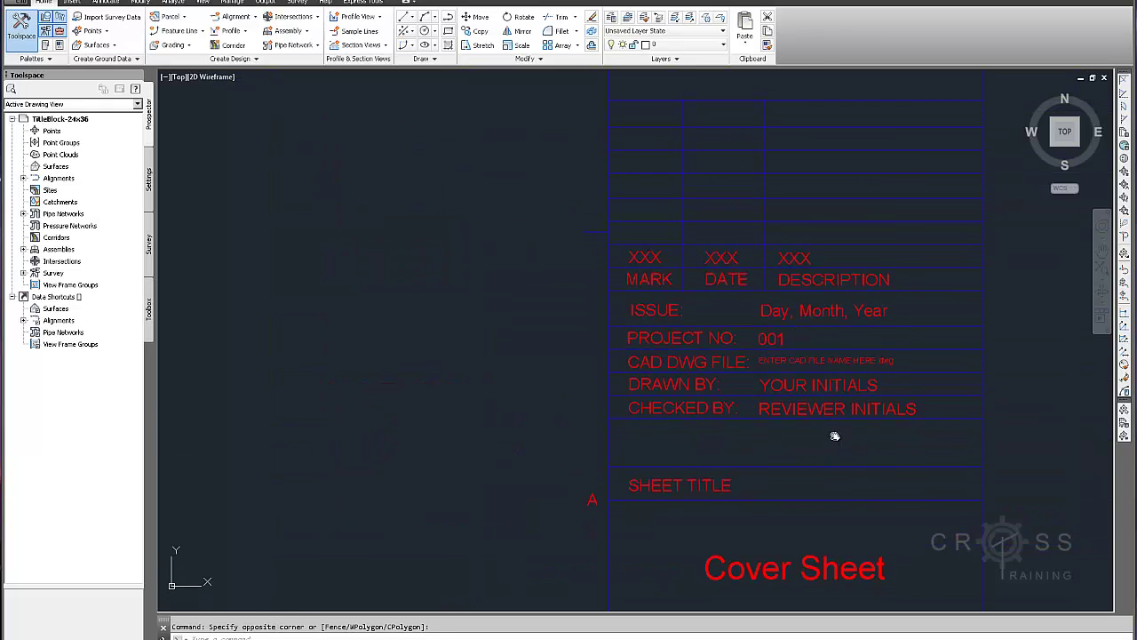
{"action": "middle_click_drag", "start_coordinate": [835, 414], "coordinate": [833, 281]}
{"action": "middle_click_drag", "start_coordinate": [842, 414], "coordinate": [835, 292]}
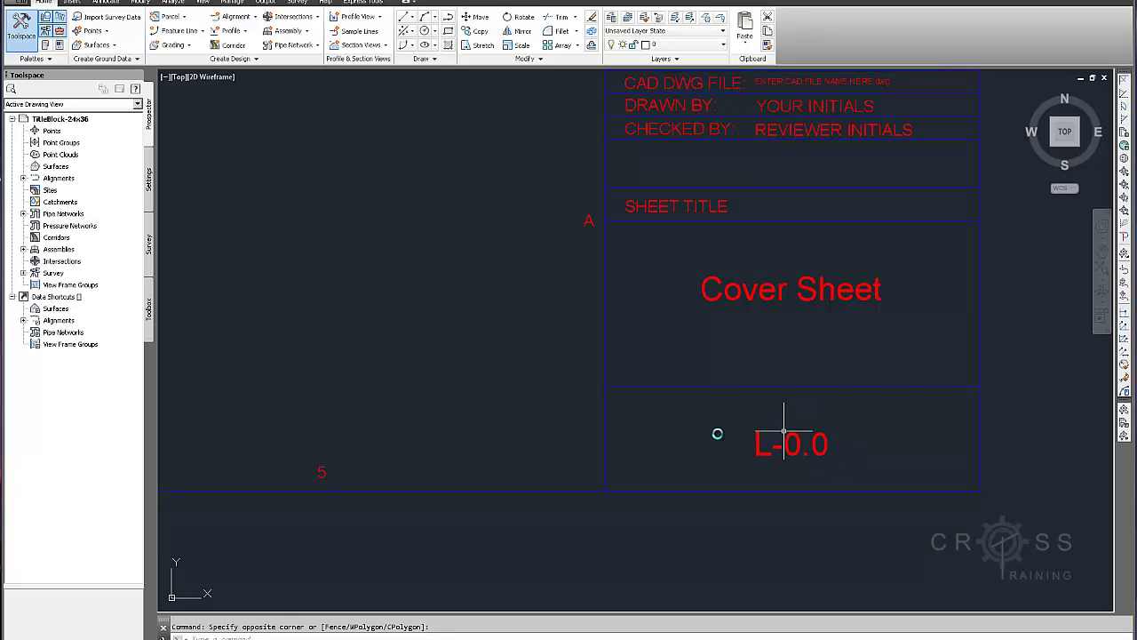
List the properties of the horizontal line of the small triangle at the sheet border's lower-left corner.
{"action": "middle_click_drag", "start_coordinate": [672, 431], "coordinate": [820, 443]}
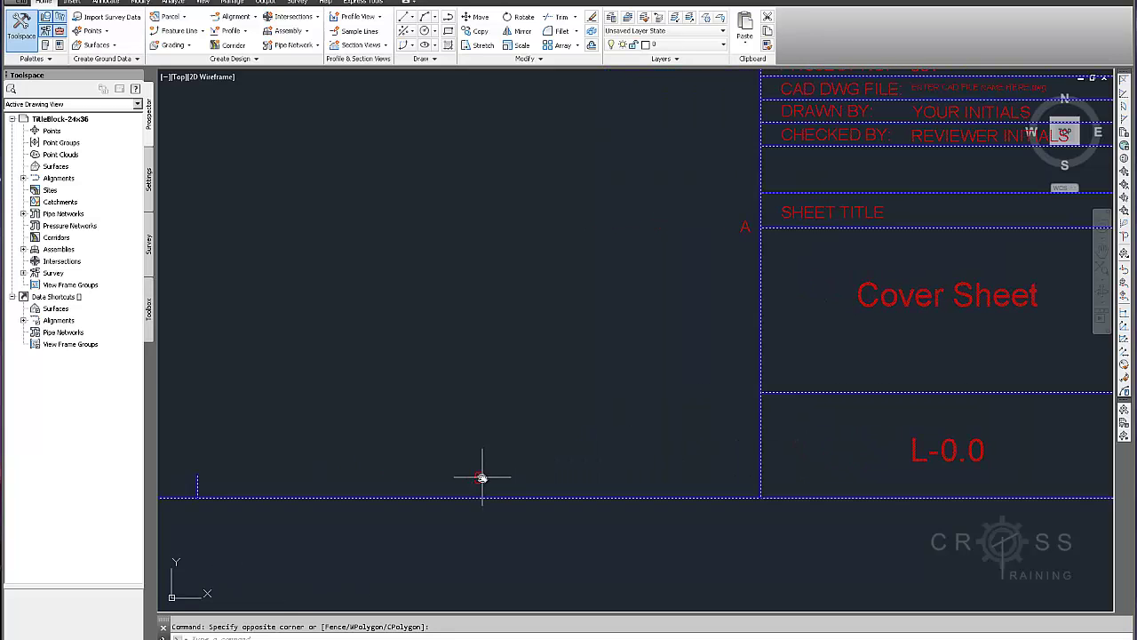
{"action": "scroll", "coordinate": [737, 235], "scroll_direction": "down", "scroll_amount": 2}
{"action": "scroll", "coordinate": [736, 235], "scroll_direction": "down", "scroll_amount": 3}
{"action": "middle_click_drag", "start_coordinate": [612, 218], "coordinate": [785, 312]}
{"action": "middle_click_drag", "start_coordinate": [713, 313], "coordinate": [761, 322]}
{"action": "middle_click_drag", "start_coordinate": [546, 336], "coordinate": [774, 312]}
{"action": "mouse_move", "coordinate": [579, 360]}
{"action": "middle_mouse_down"}
{"action": "mouse_move", "coordinate": [650, 350]}
{"action": "mouse_move", "coordinate": [678, 376]}
{"action": "mouse_move", "coordinate": [672, 393]}
{"action": "mouse_move", "coordinate": [746, 333]}
{"action": "mouse_move", "coordinate": [753, 369]}
{"action": "middle_mouse_up"}
{"action": "scroll", "coordinate": [603, 358], "scroll_direction": "up", "scroll_amount": 8}
{"action": "scroll", "coordinate": [746, 333], "scroll_direction": "up", "scroll_amount": 2}
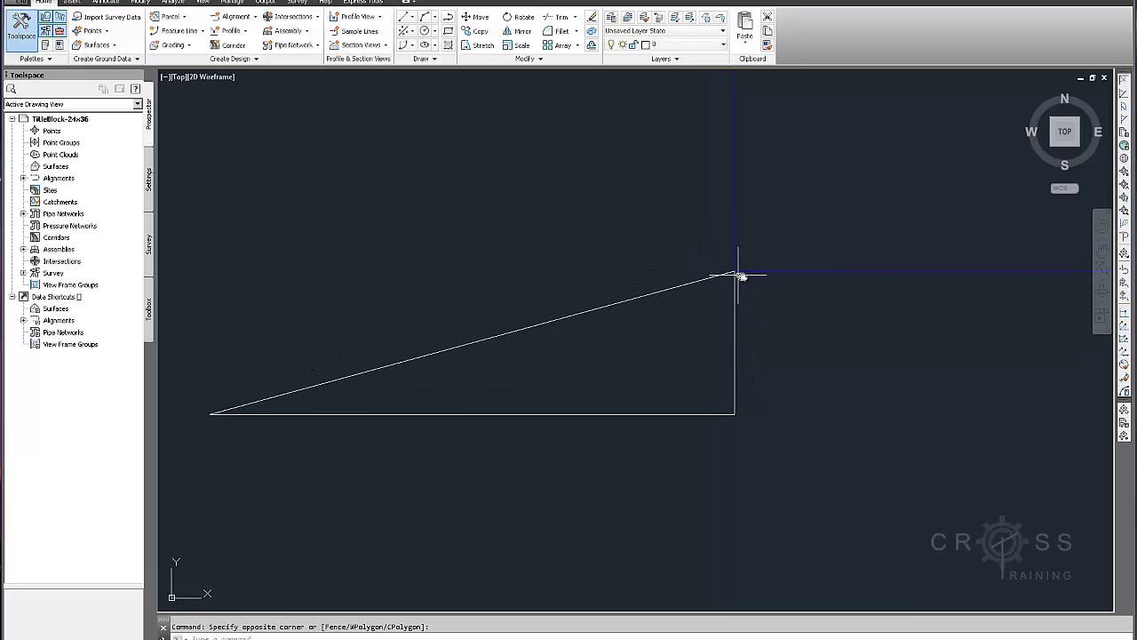
{"action": "left_click", "coordinate": [689, 414]}
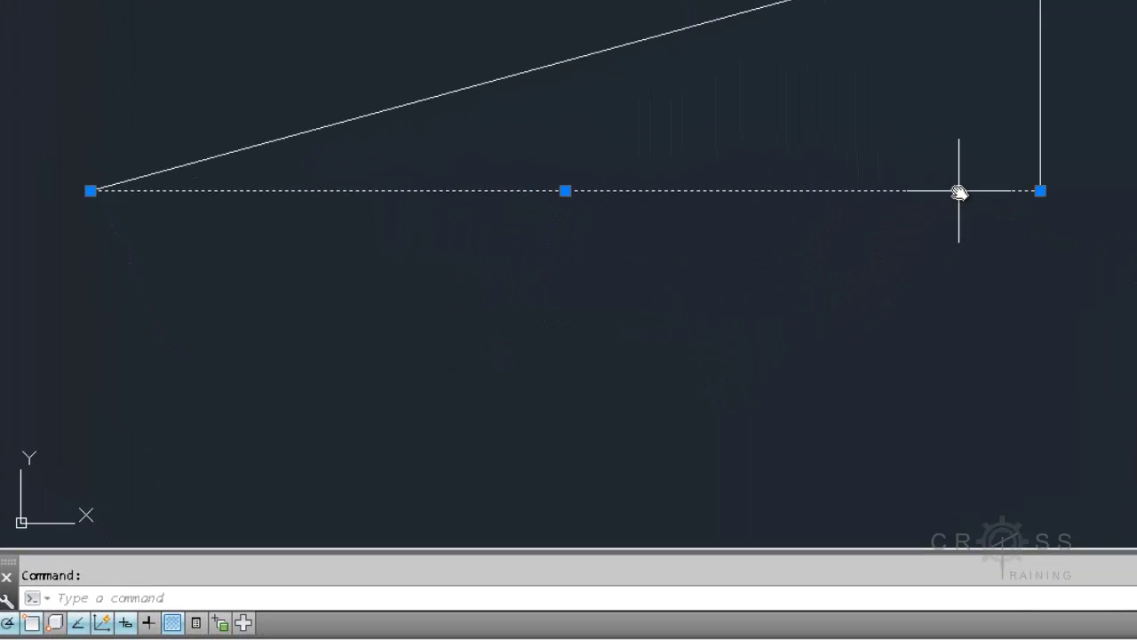
{"action": "type", "text": "list"}
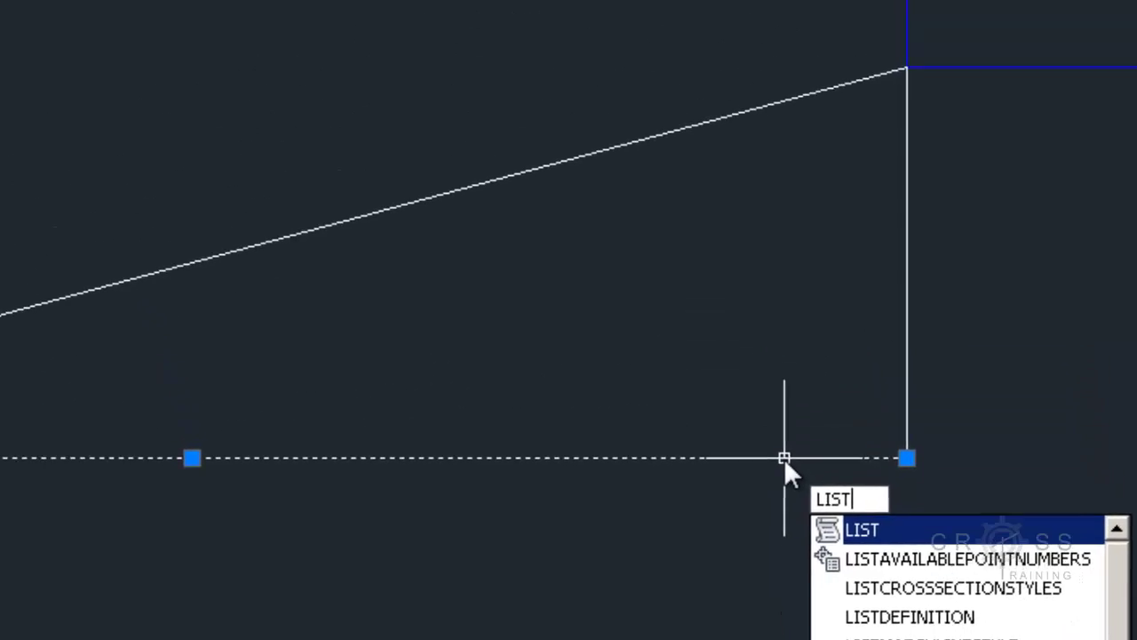
{"action": "key", "text": "Return"}
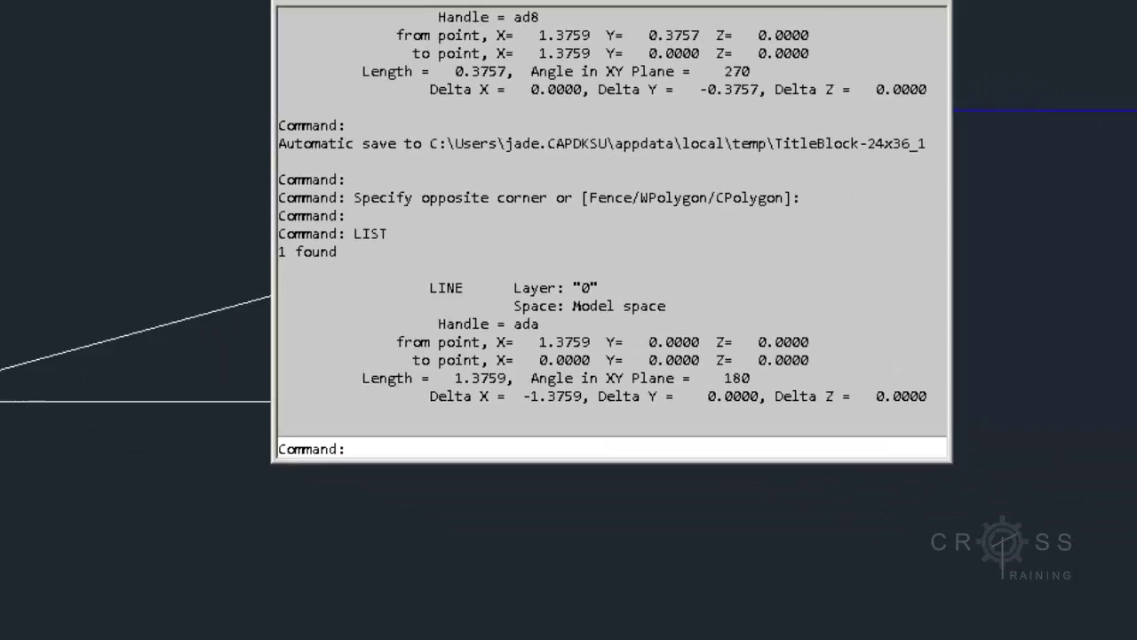
{"action": "key", "text": "F2"}
List the properties of the triangle's vertical line.
{"action": "left_click", "coordinate": [534, 193]}
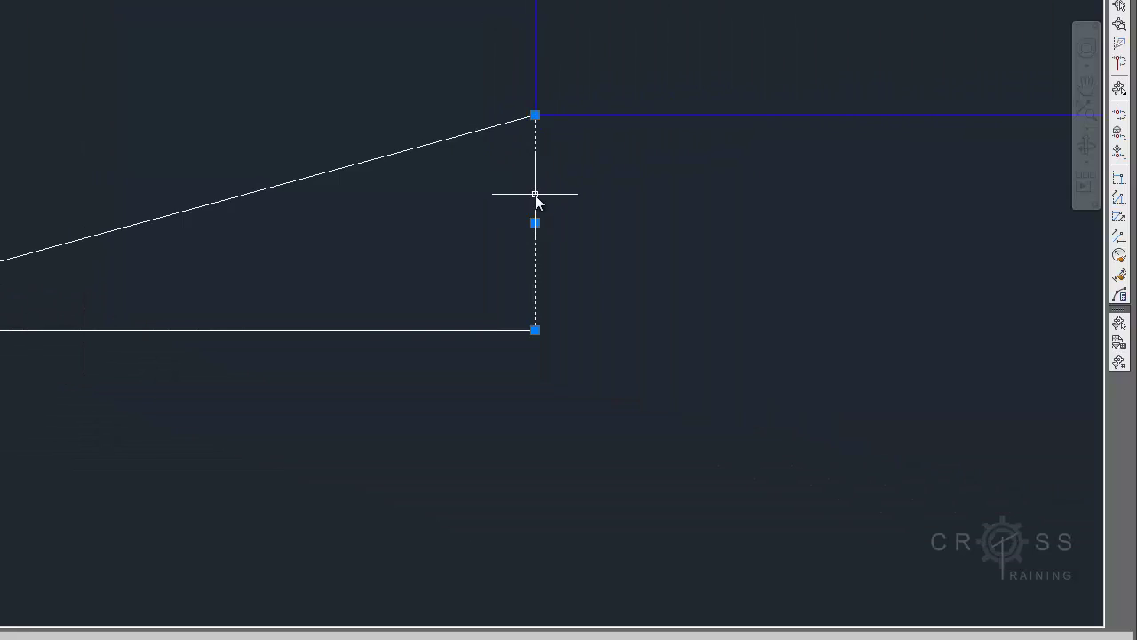
{"action": "type", "text": "list"}
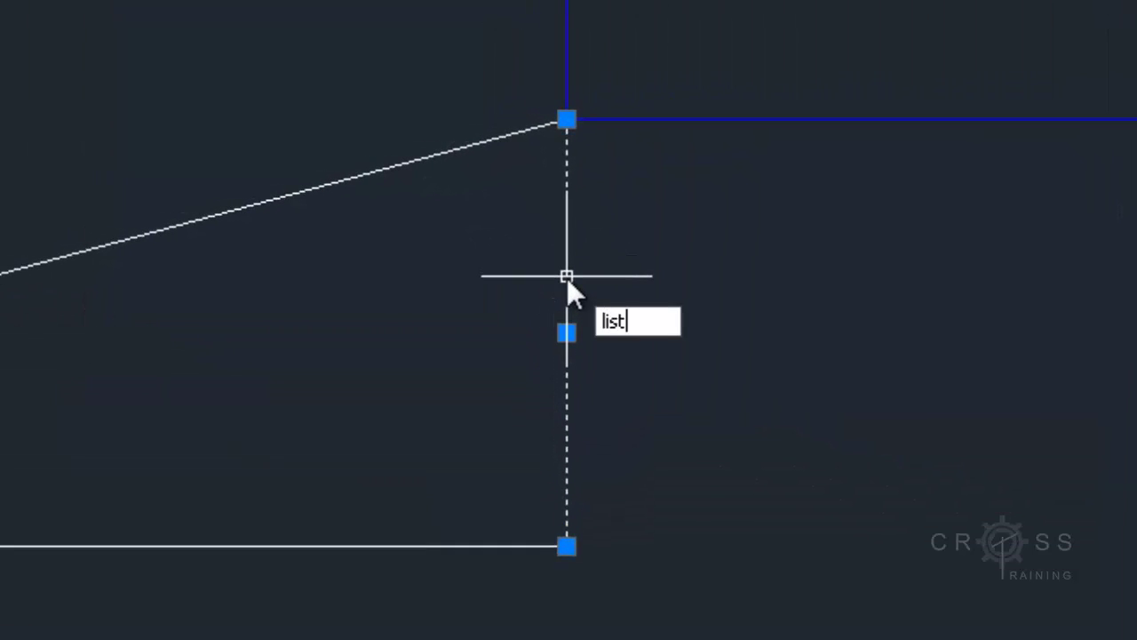
{"action": "key", "text": "Return"}
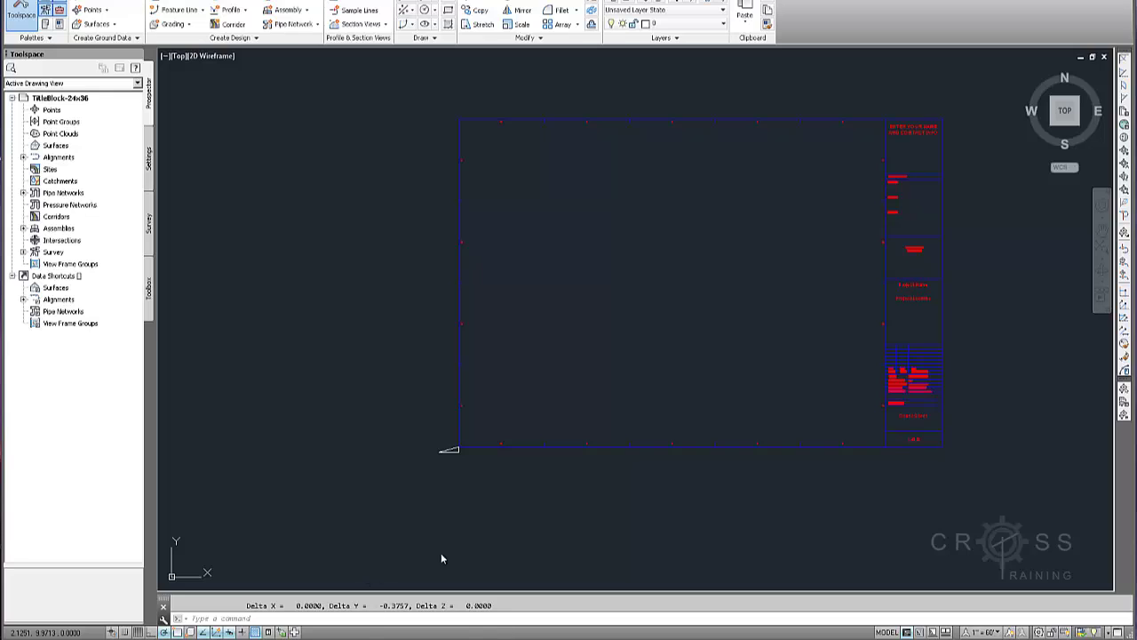
Erase the small triangle's lines beside the lower-left corner of the sheet border.
{"action": "left_click", "coordinate": [442, 453]}
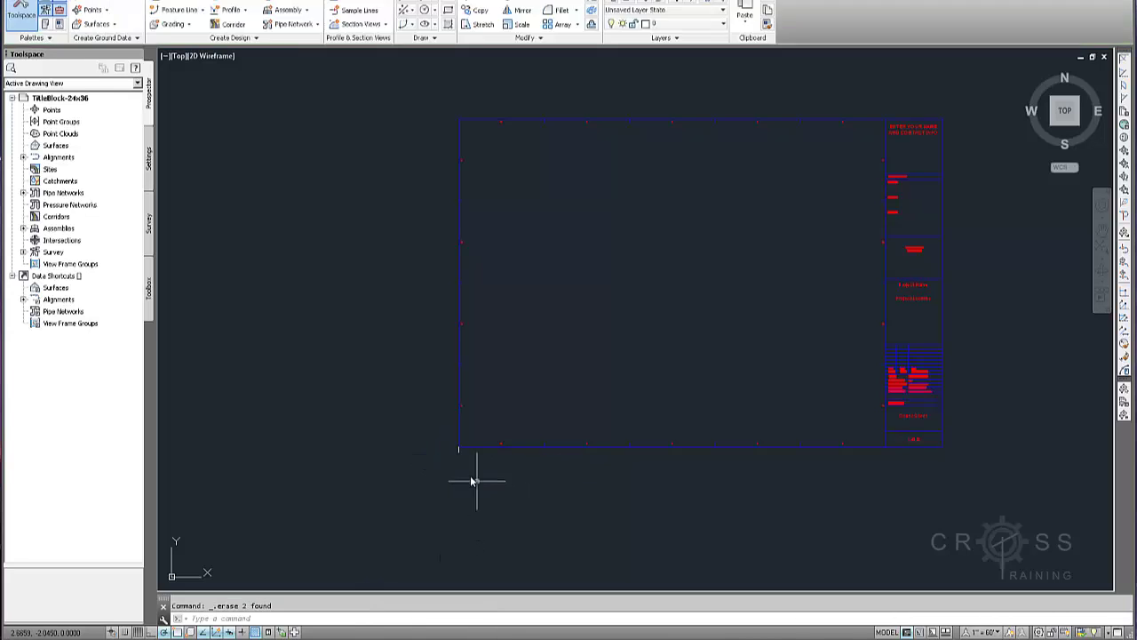
{"action": "left_click", "coordinate": [457, 453]}
{"action": "key", "text": "Delete"}
{"action": "scroll", "coordinate": [461, 463], "scroll_direction": "up", "scroll_amount": 5}
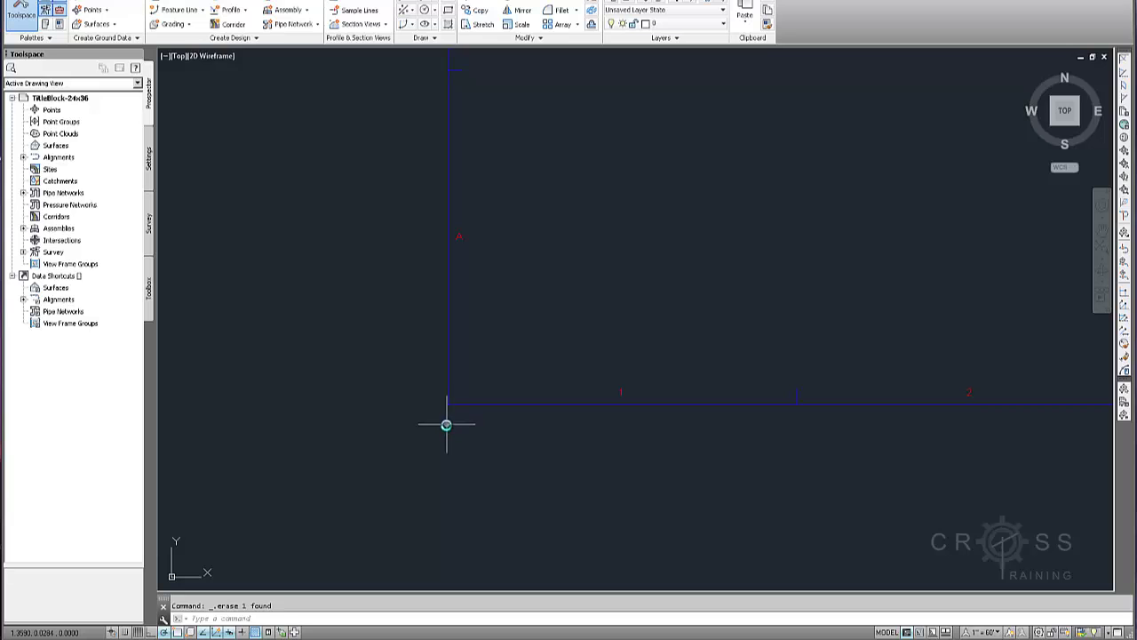
Set up a Write Block from objects, selecting the whole sheet border and title block, and go to its destination file name.
{"action": "scroll", "coordinate": [483, 452], "scroll_direction": "down", "scroll_amount": 5}
{"action": "scroll", "coordinate": [483, 452], "scroll_direction": "down", "scroll_amount": 2}
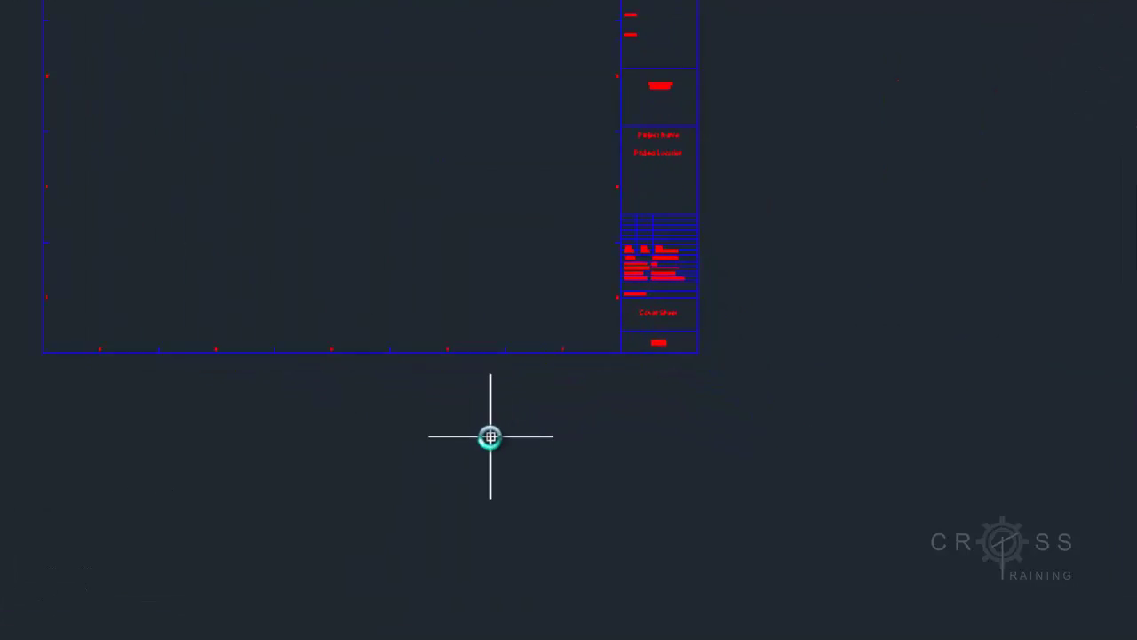
{"action": "type", "text": "WBlock"}
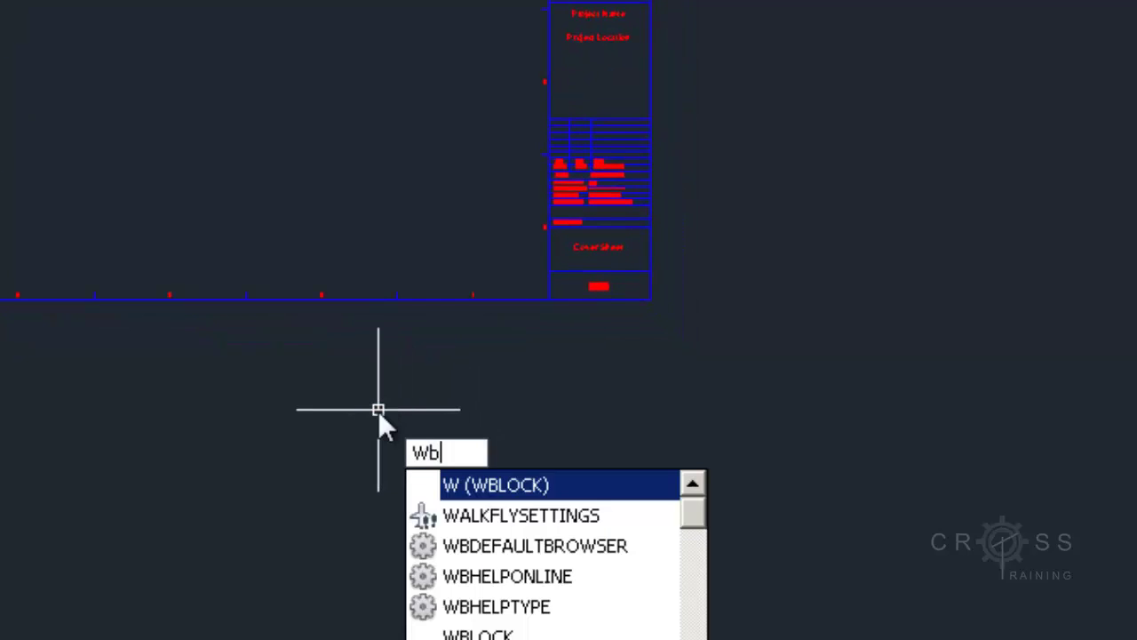
{"action": "key", "text": "Return"}
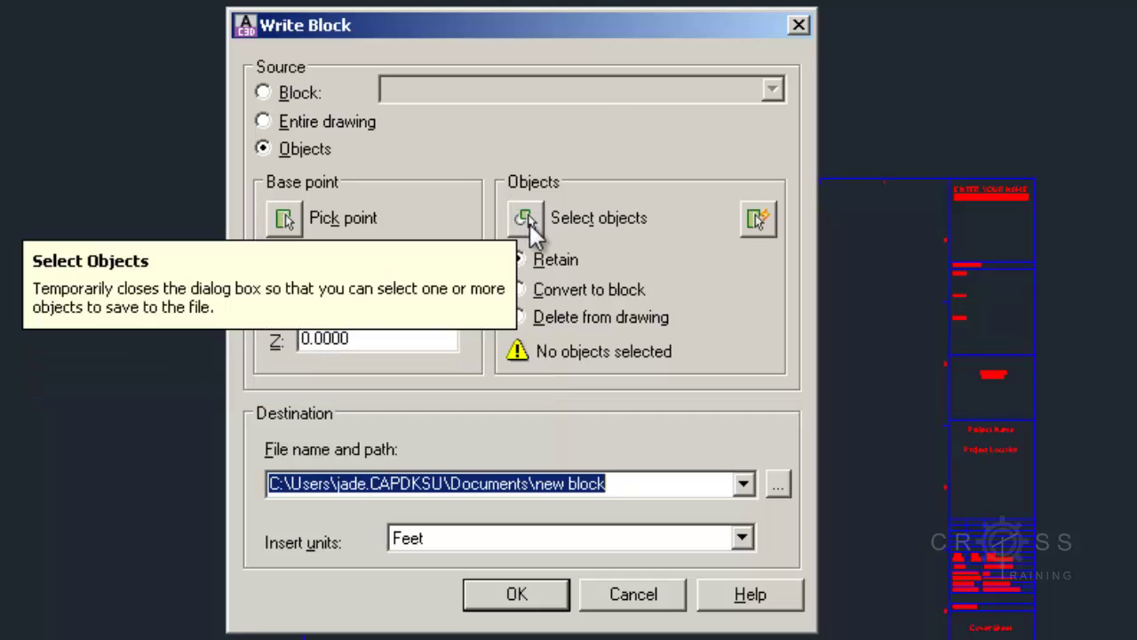
{"action": "left_click", "coordinate": [526, 219]}
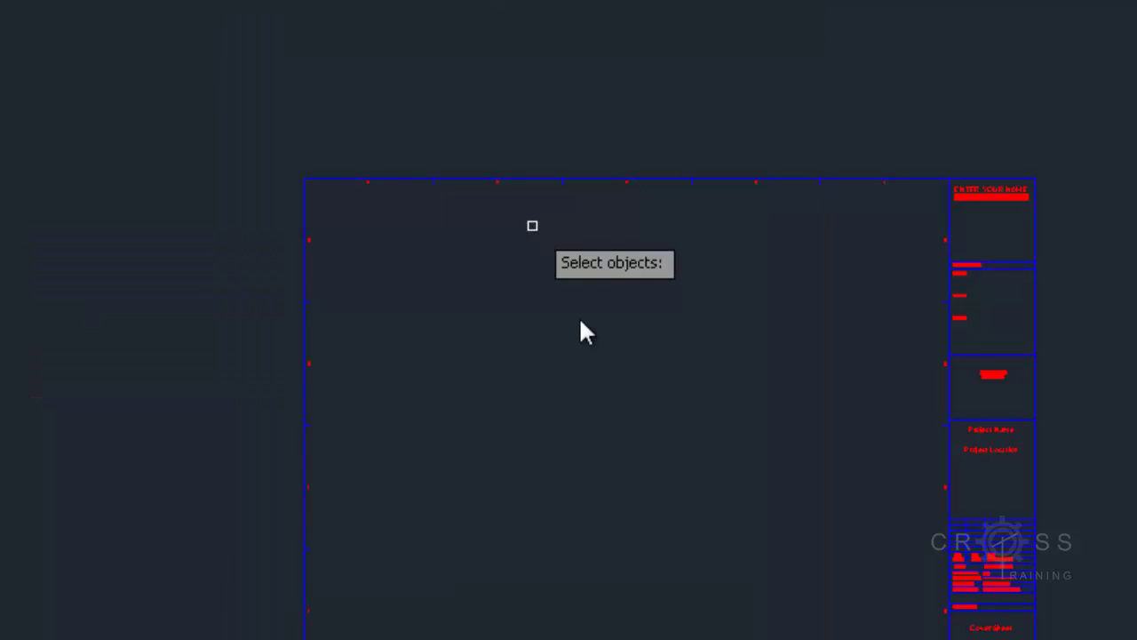
{"action": "left_click", "coordinate": [1122, 638]}
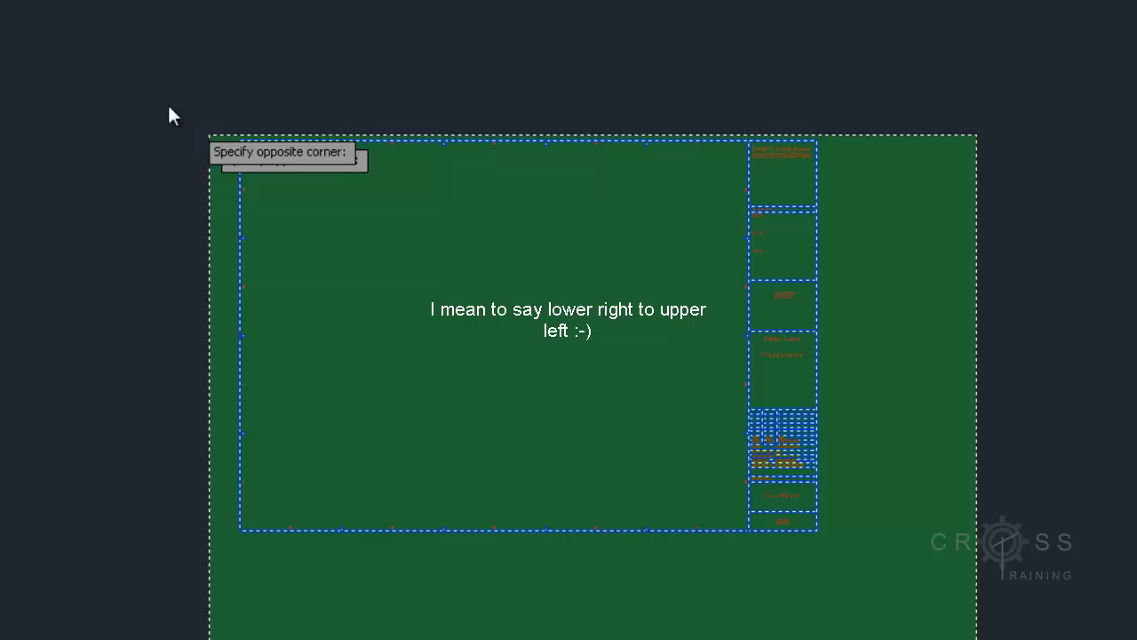
{"action": "left_click", "coordinate": [164, 82]}
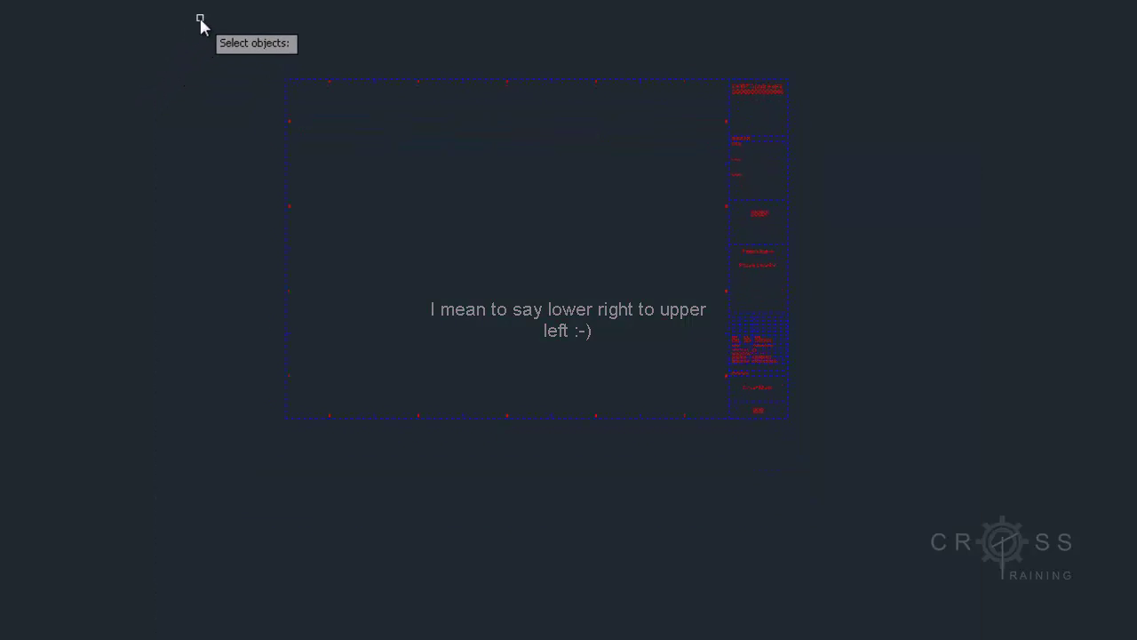
{"action": "key", "text": "Return"}
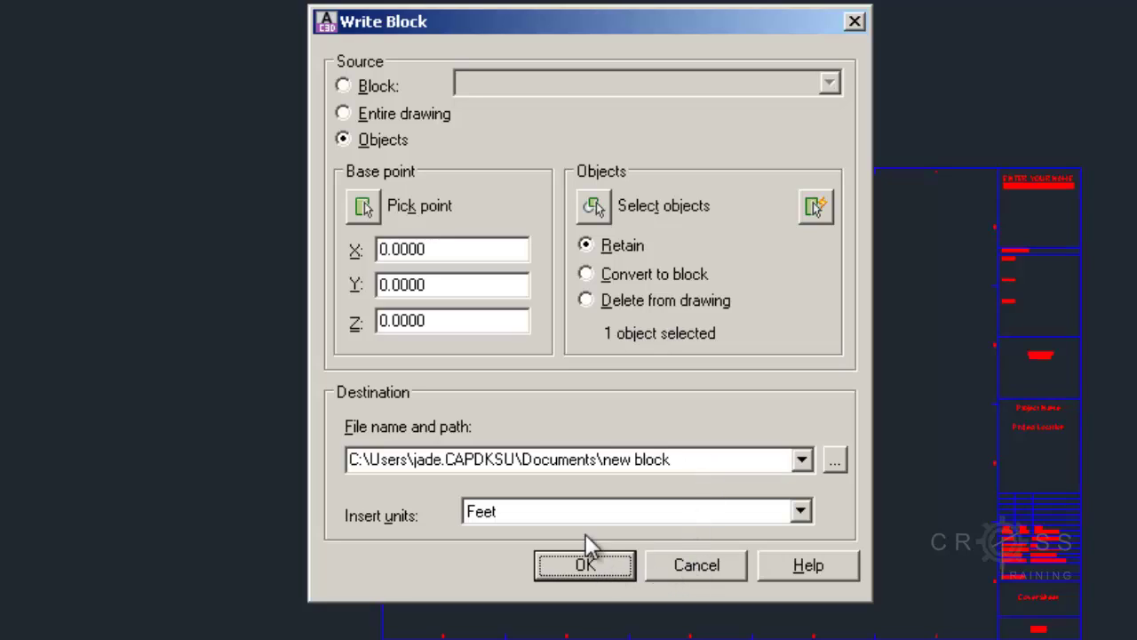
{"action": "left_click", "coordinate": [415, 459]}
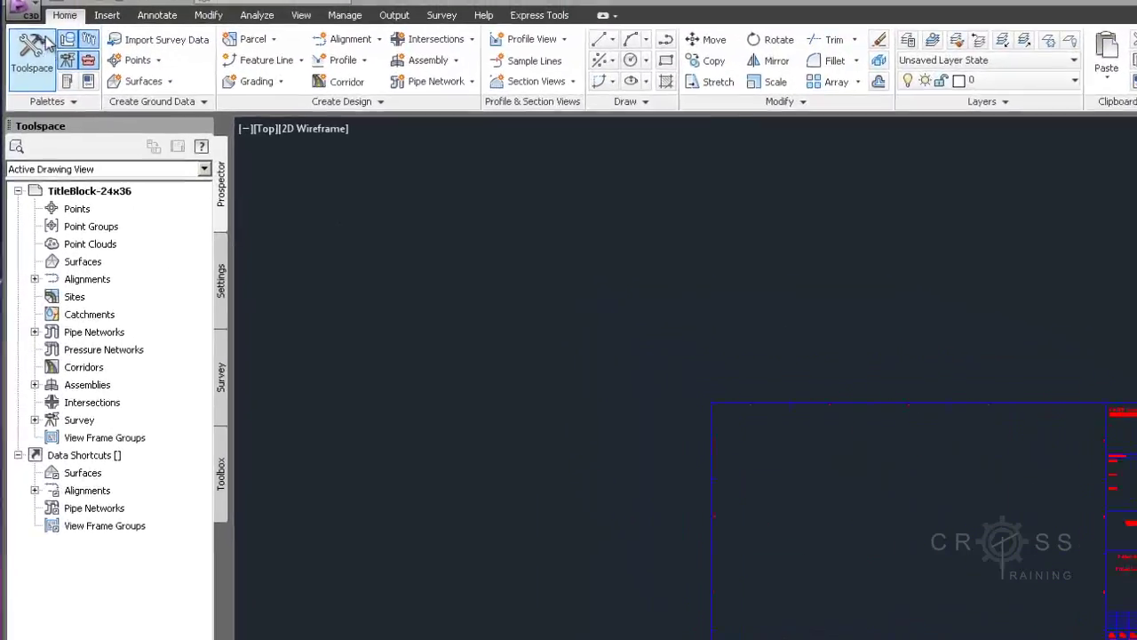
Create a new drawing and open the Layer Properties Manager.
{"action": "left_click", "coordinate": [37, 40]}
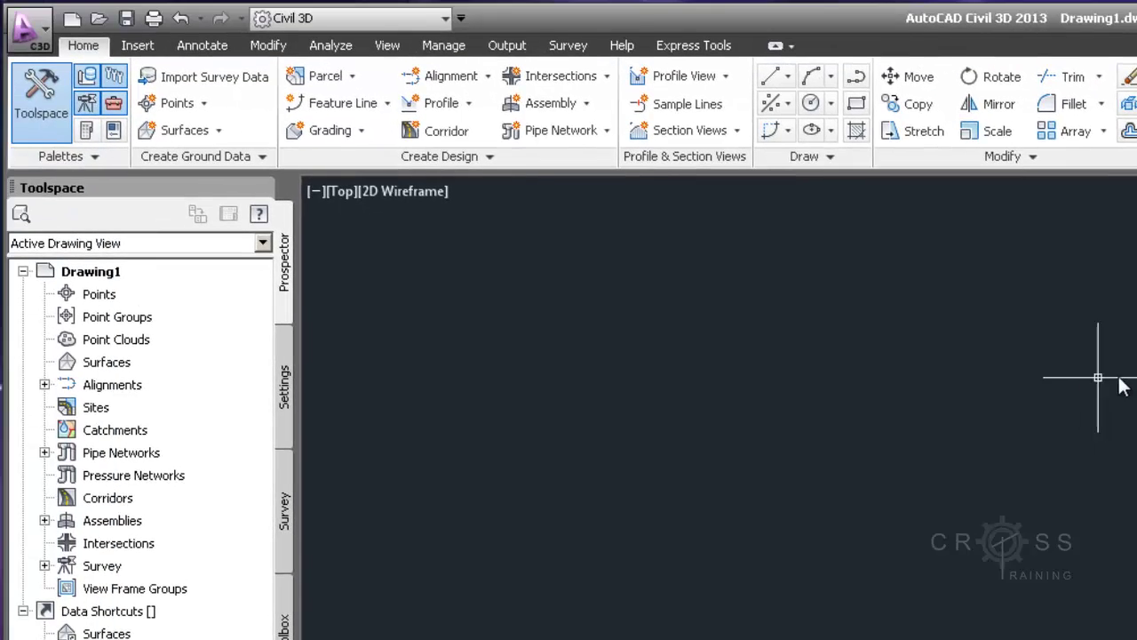
{"action": "left_click", "coordinate": [35, 49]}
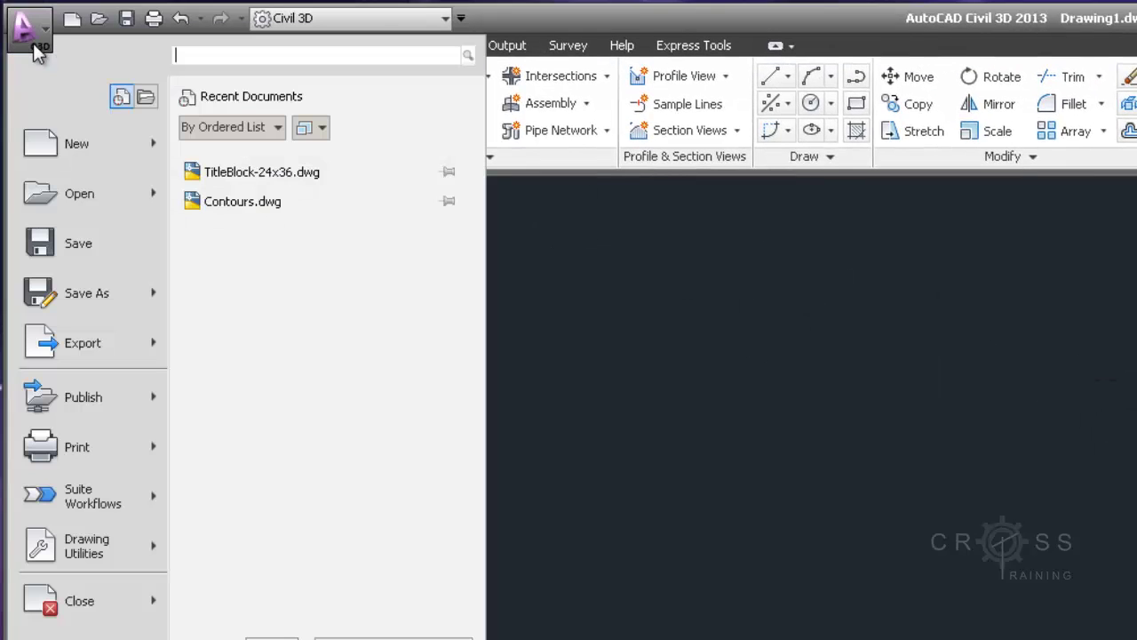
{"action": "left_click", "coordinate": [62, 143]}
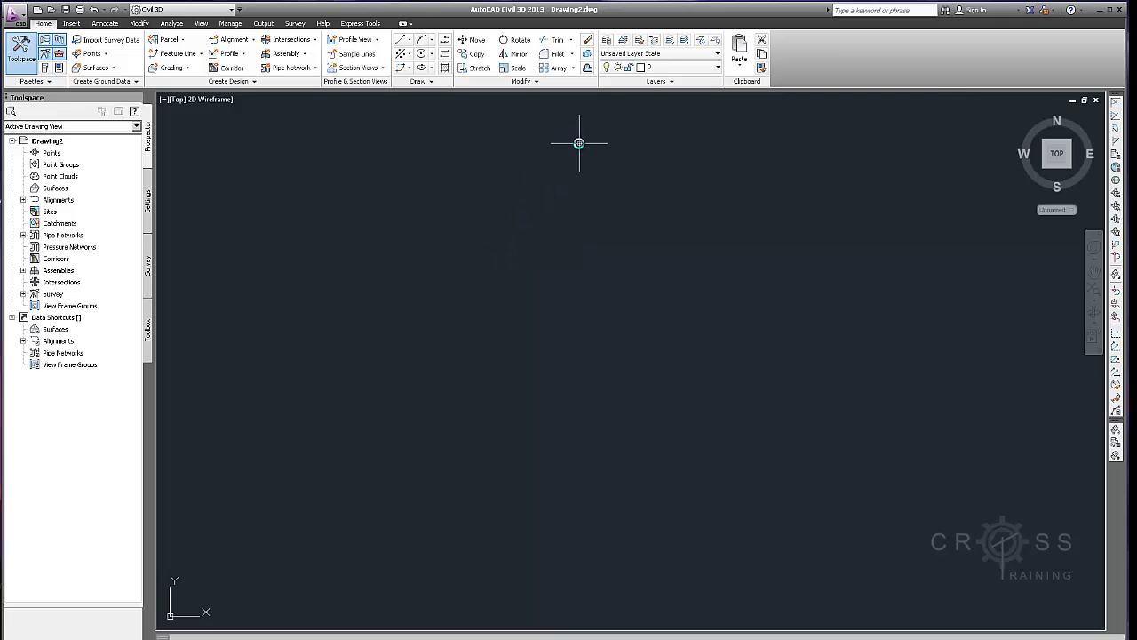
{"action": "left_click", "coordinate": [608, 41]}
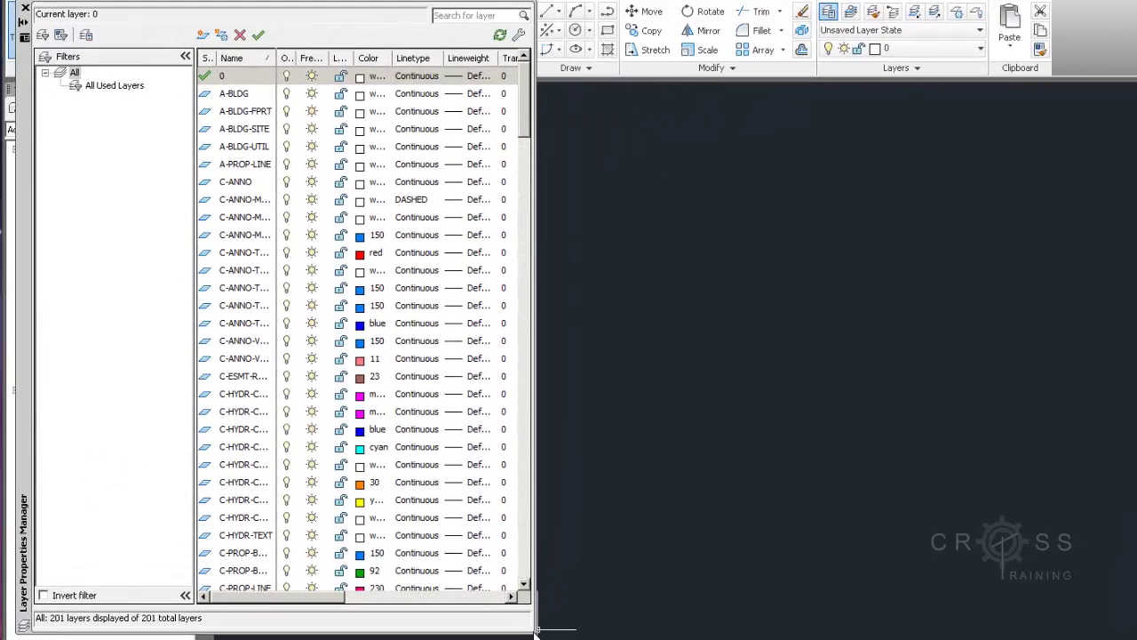
Widen the Layer Properties Manager to view all layer columns through Description, and close it.
{"action": "left_click_drag", "start_coordinate": [533, 629], "coordinate": [831, 629]}
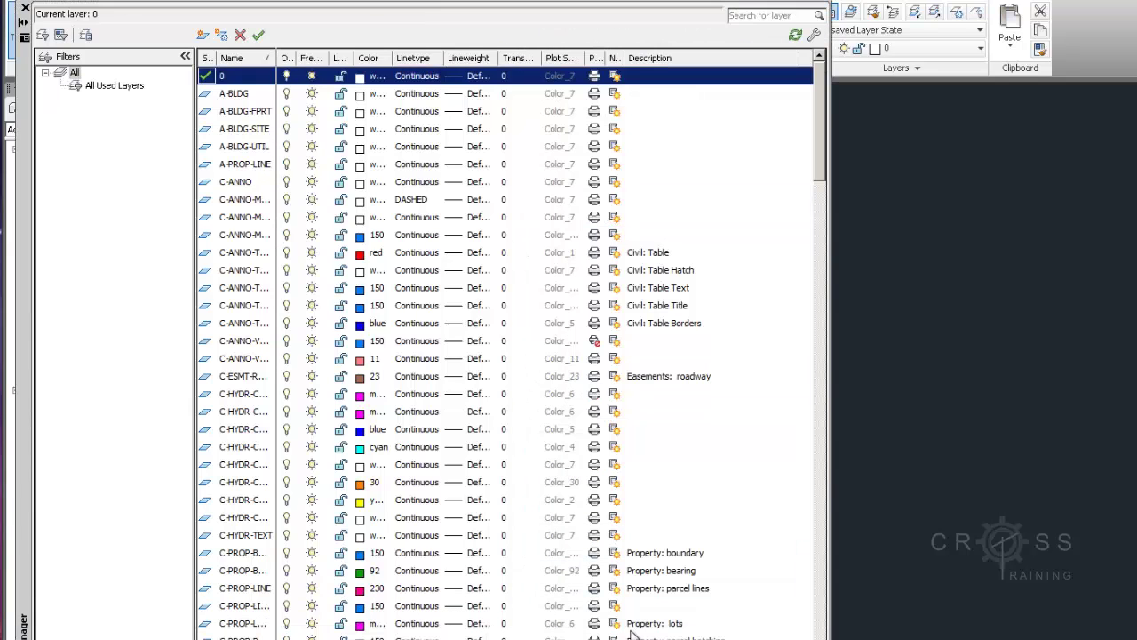
{"action": "left_click", "coordinate": [26, 9]}
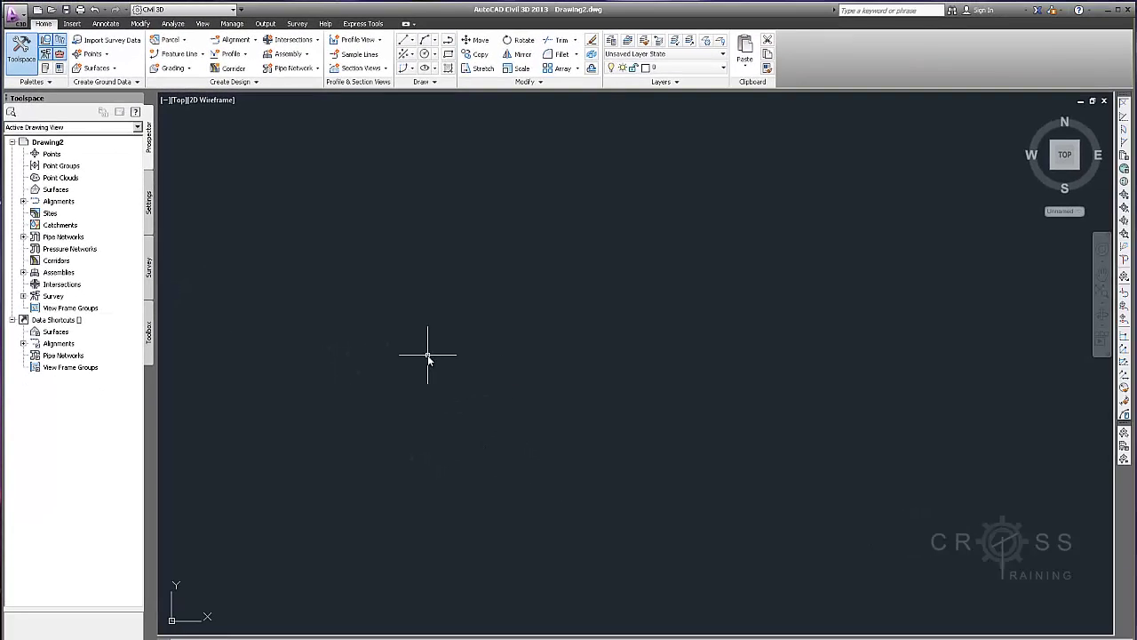
Start saving the new drawing as a DWG and browse to the CAD folder inside Projects\_ProjectTemplate-CopyOnly.
{"action": "left_click", "coordinate": [14, 14]}
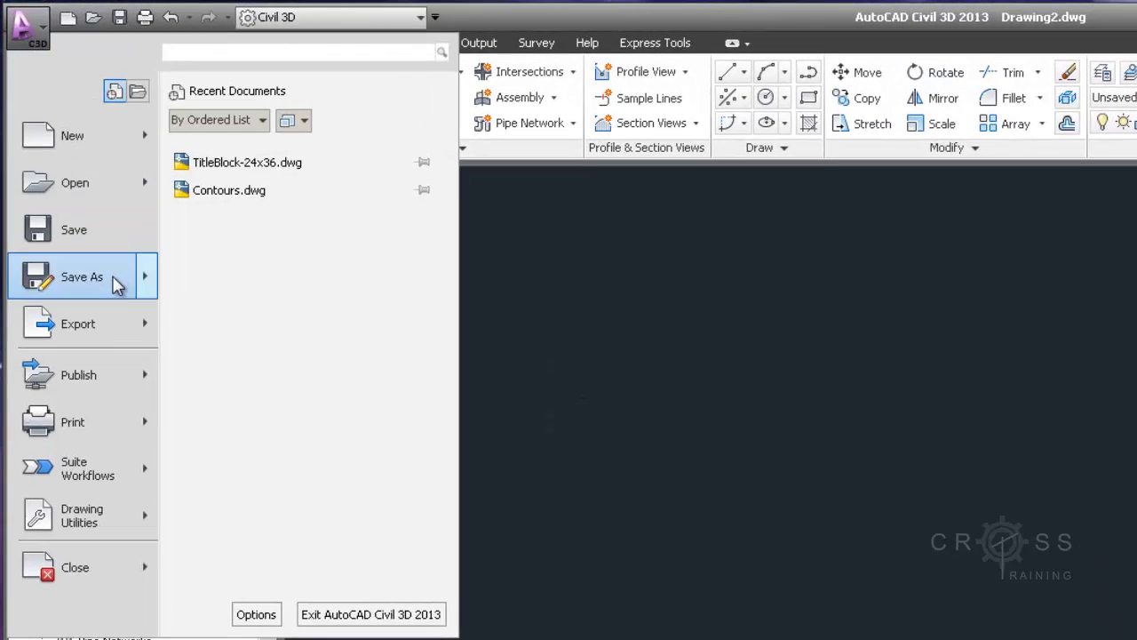
{"action": "mouse_move", "coordinate": [116, 281]}
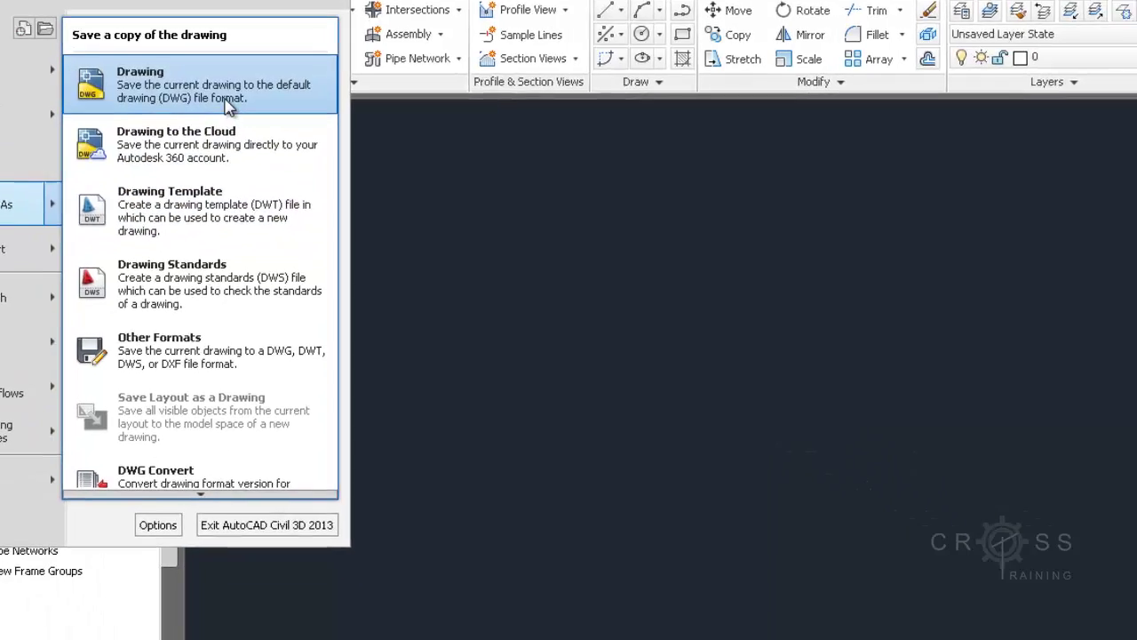
{"action": "left_click", "coordinate": [266, 147]}
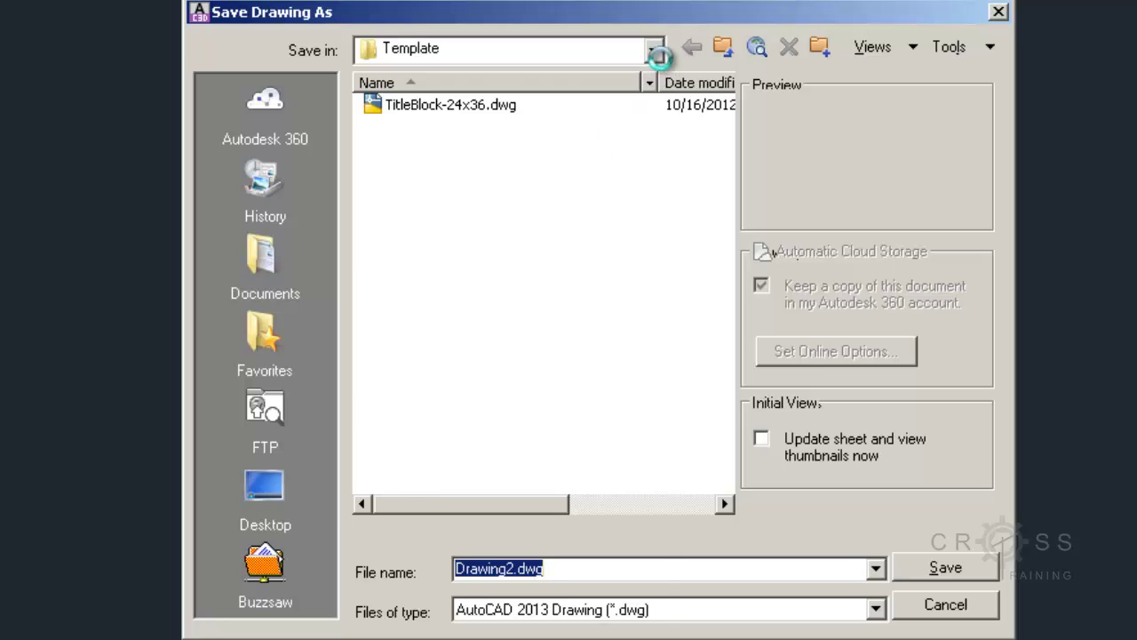
{"action": "left_click", "coordinate": [654, 50]}
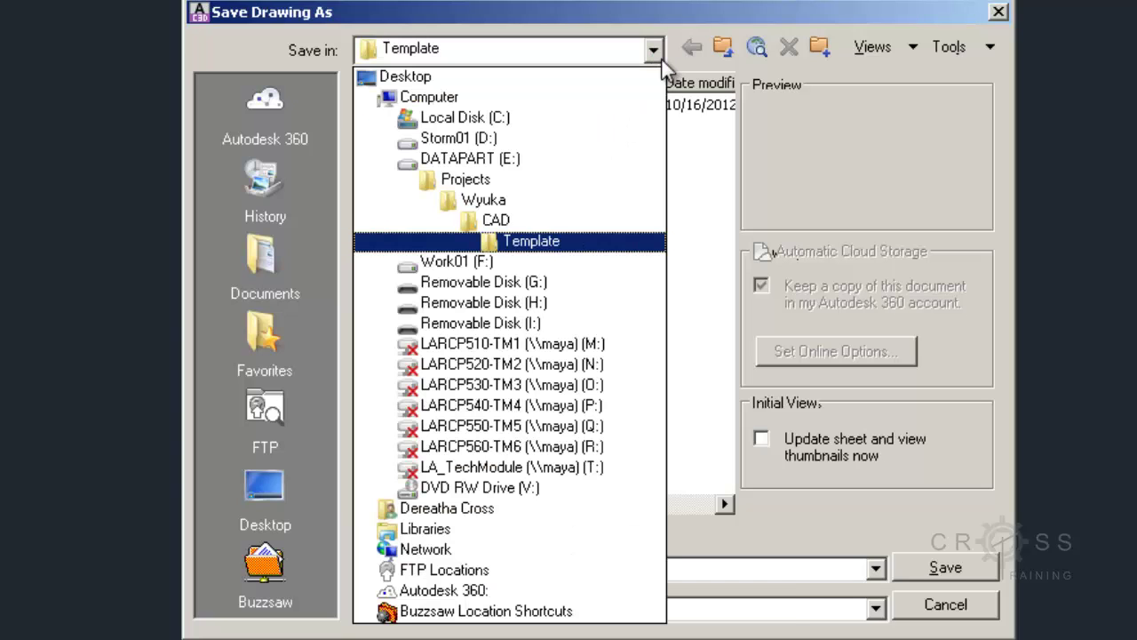
{"action": "left_click", "coordinate": [622, 139]}
{"action": "double_click", "coordinate": [425, 127]}
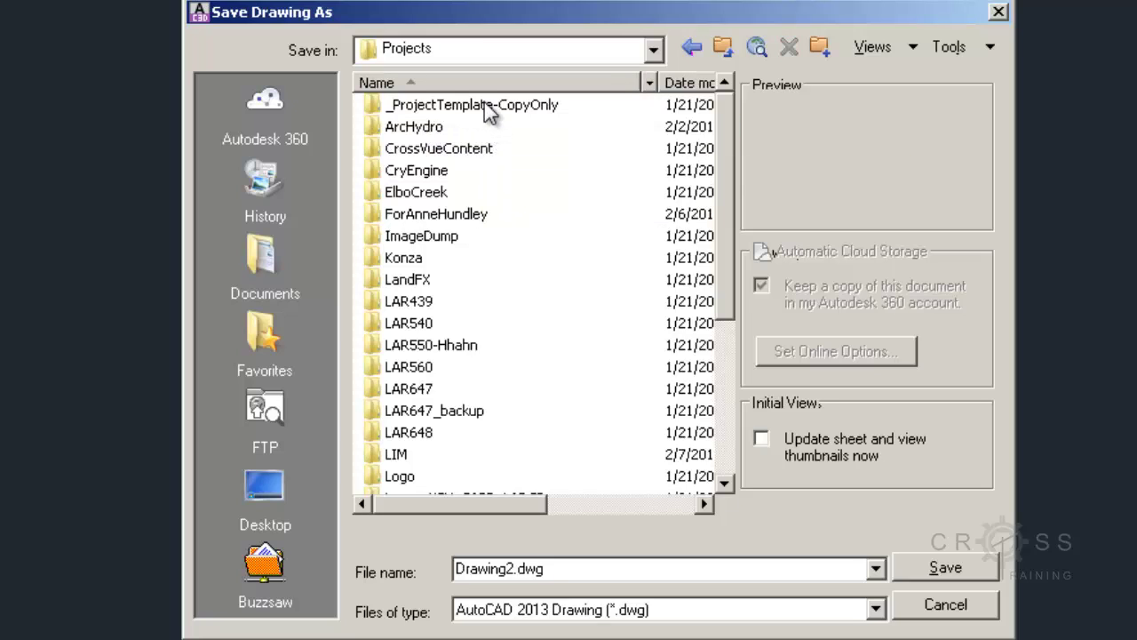
{"action": "double_click", "coordinate": [493, 107]}
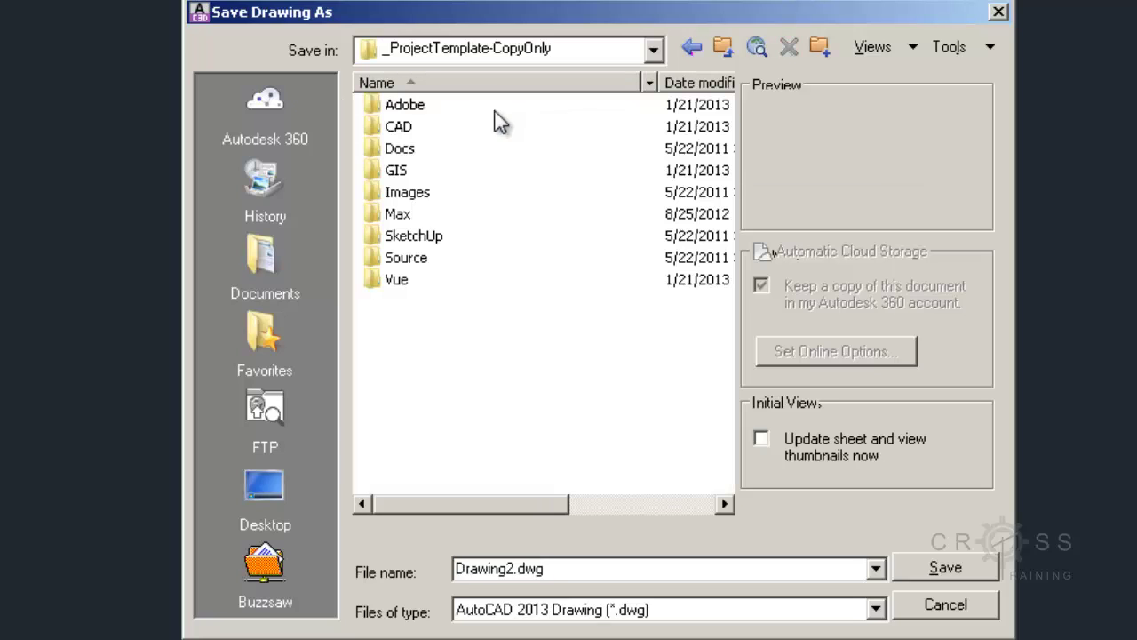
{"action": "double_click", "coordinate": [399, 132]}
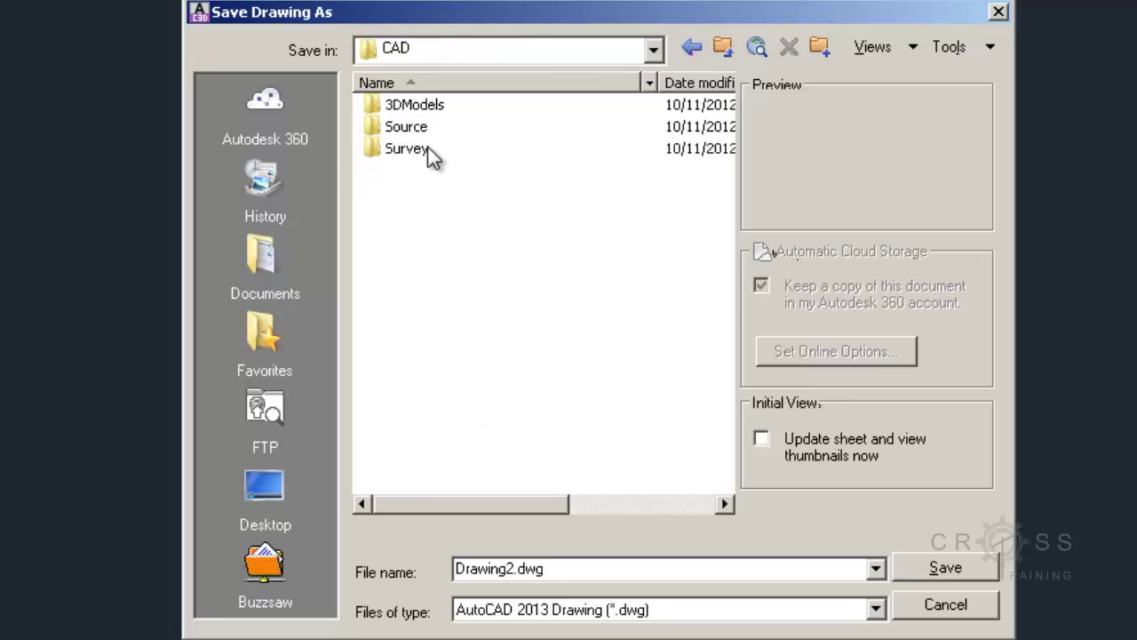
Create a new folder named Templates inside the CAD folder.
{"action": "left_click", "coordinate": [816, 51]}
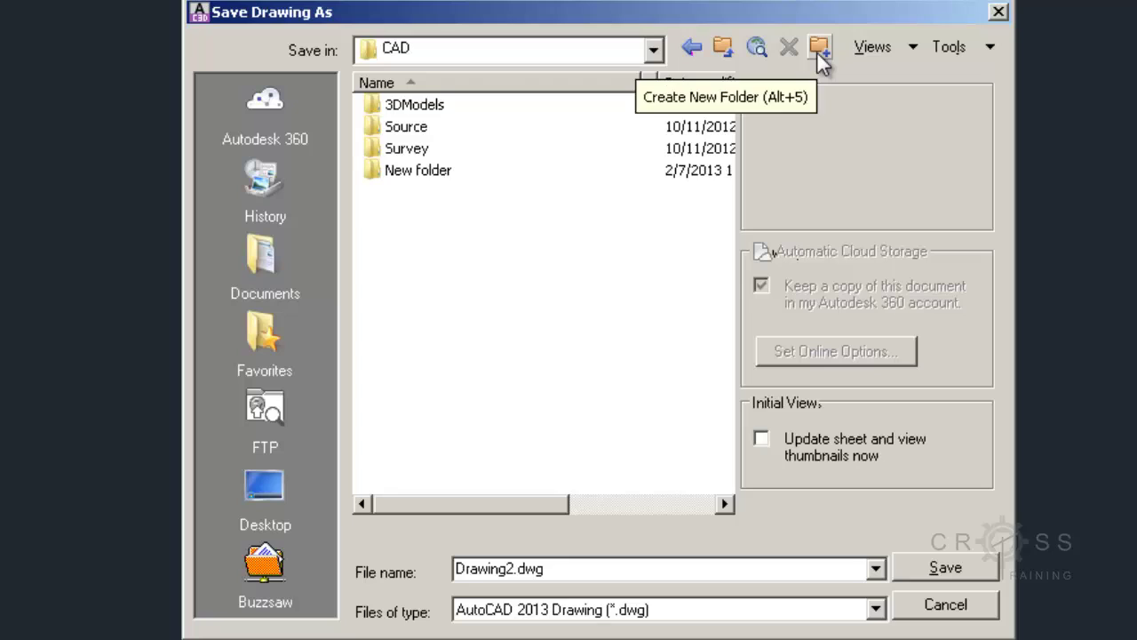
{"action": "left_click", "coordinate": [439, 177]}
{"action": "right_click", "coordinate": [441, 179]}
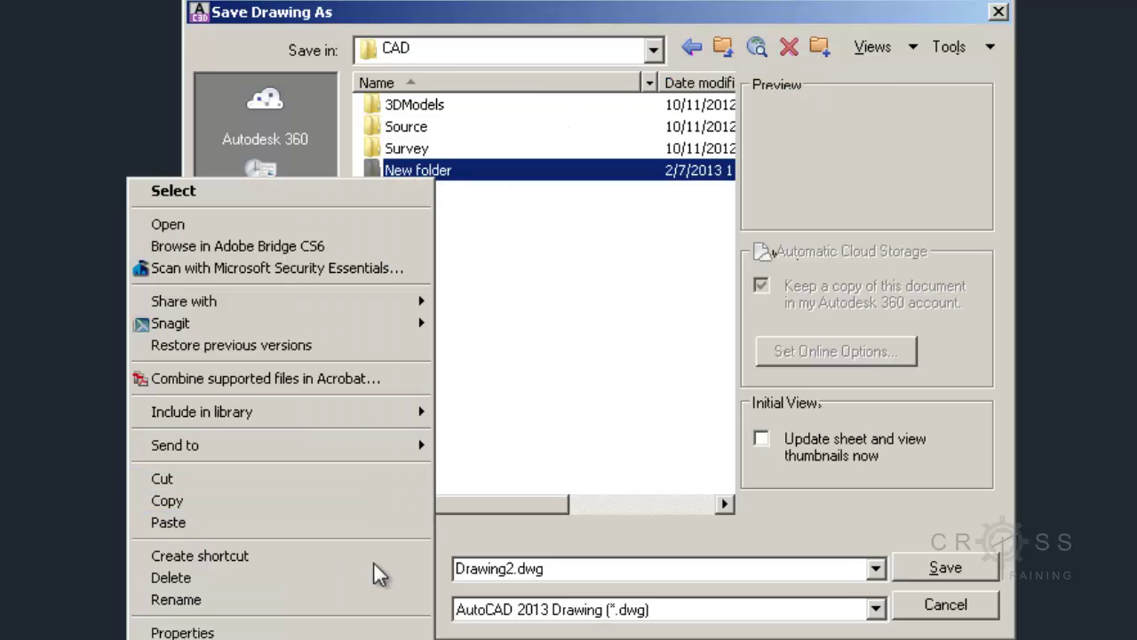
{"action": "left_click", "coordinate": [356, 600]}
{"action": "type", "text": "T"}
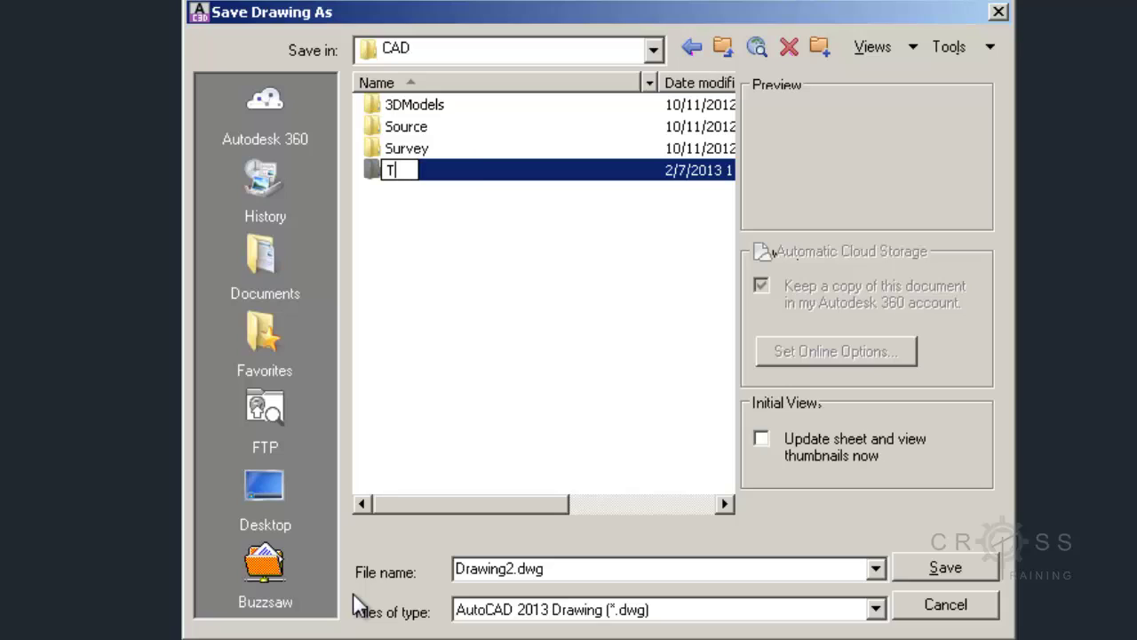
{"action": "type", "text": "emplates"}
{"action": "key", "text": "Return"}
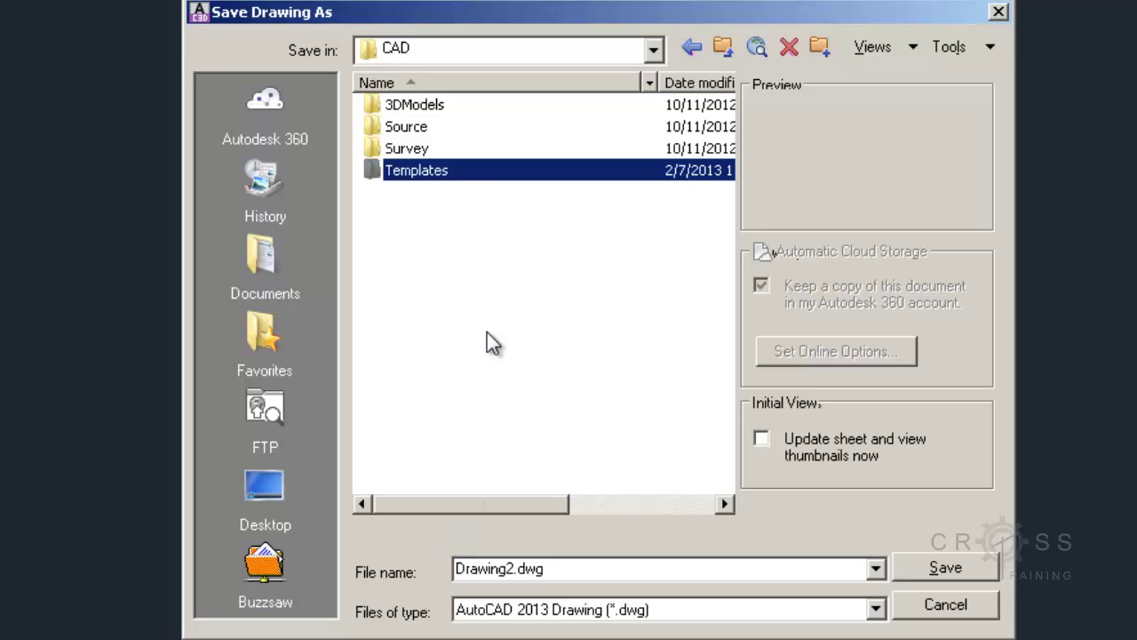
Save the drawing in the Templates folder under the file name _Civil3D36x24Template.
{"action": "double_click", "coordinate": [426, 171]}
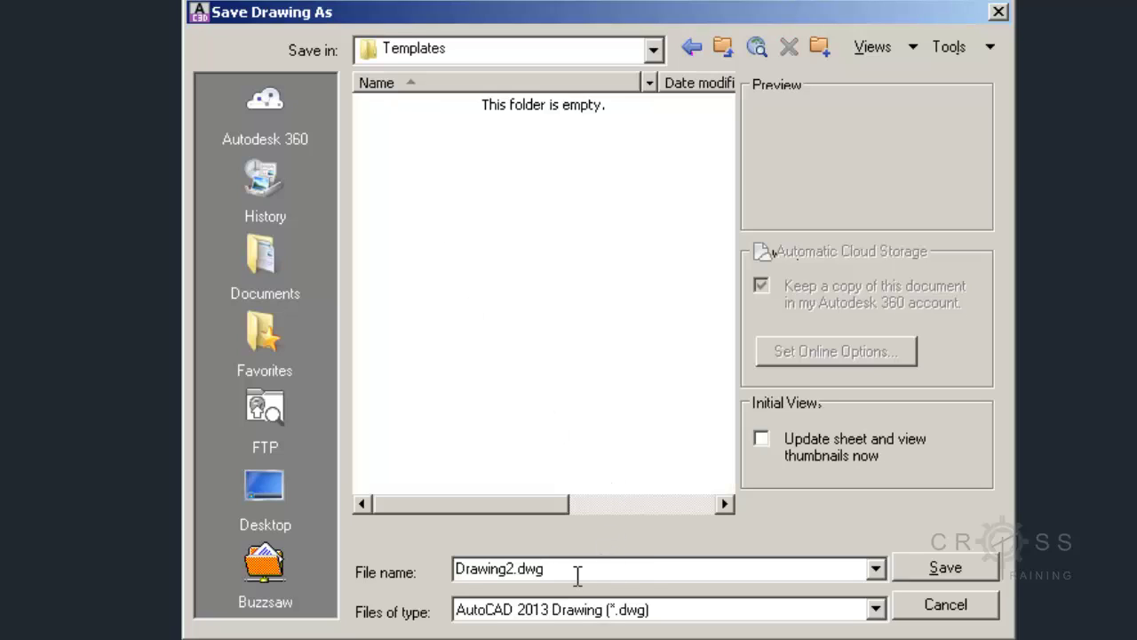
{"action": "double_click", "coordinate": [571, 569]}
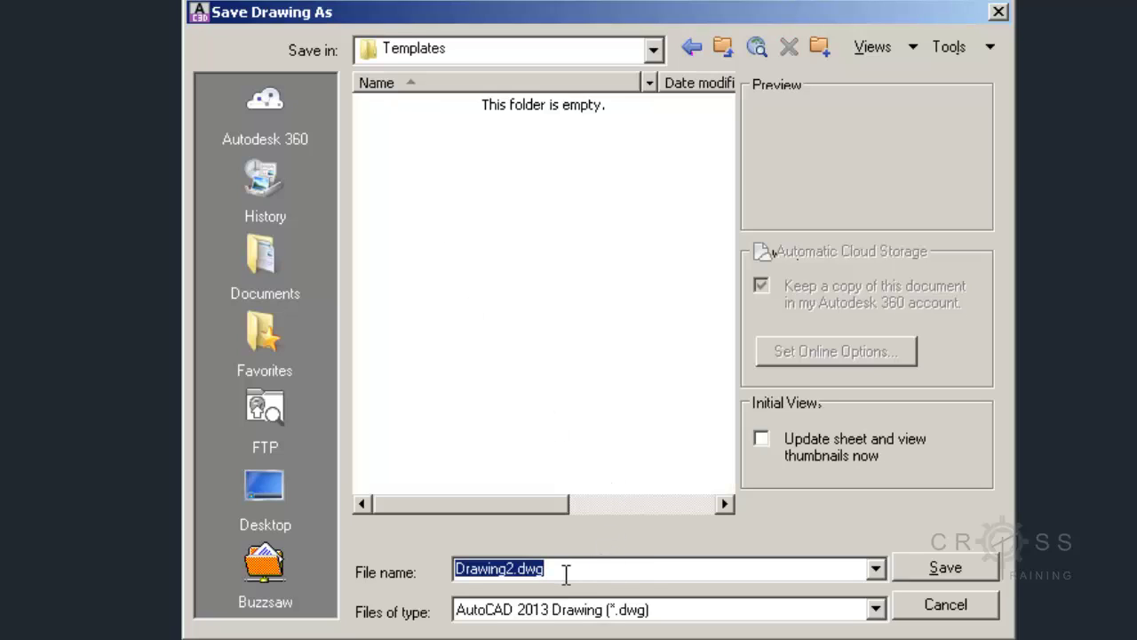
{"action": "type", "text": "Civil3D36x24Template"}
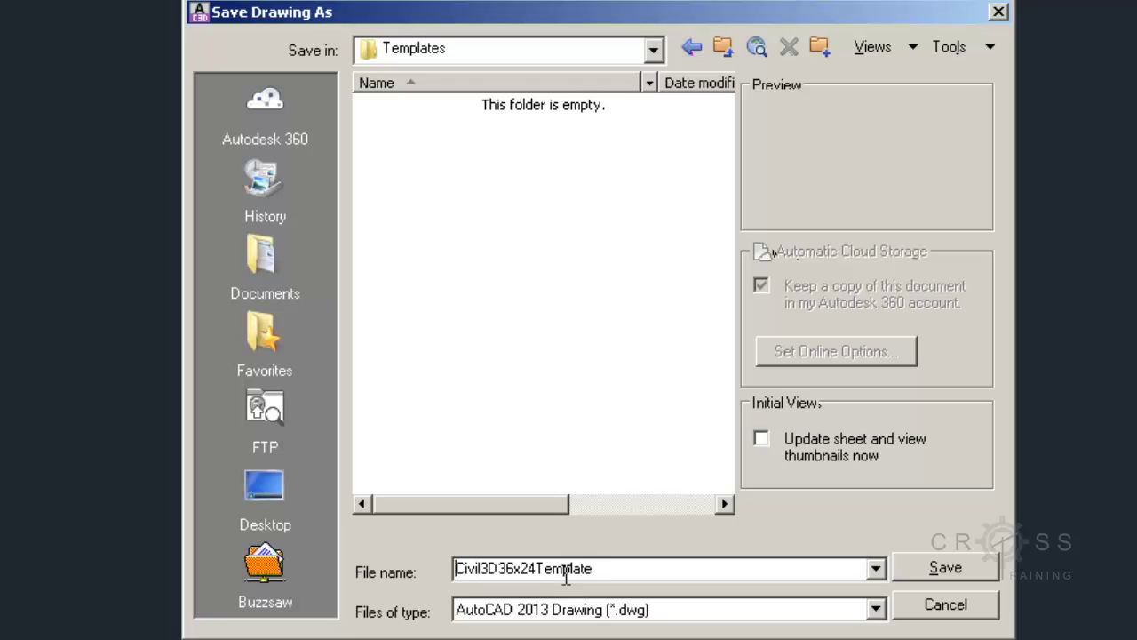
{"action": "type", "text": "_"}
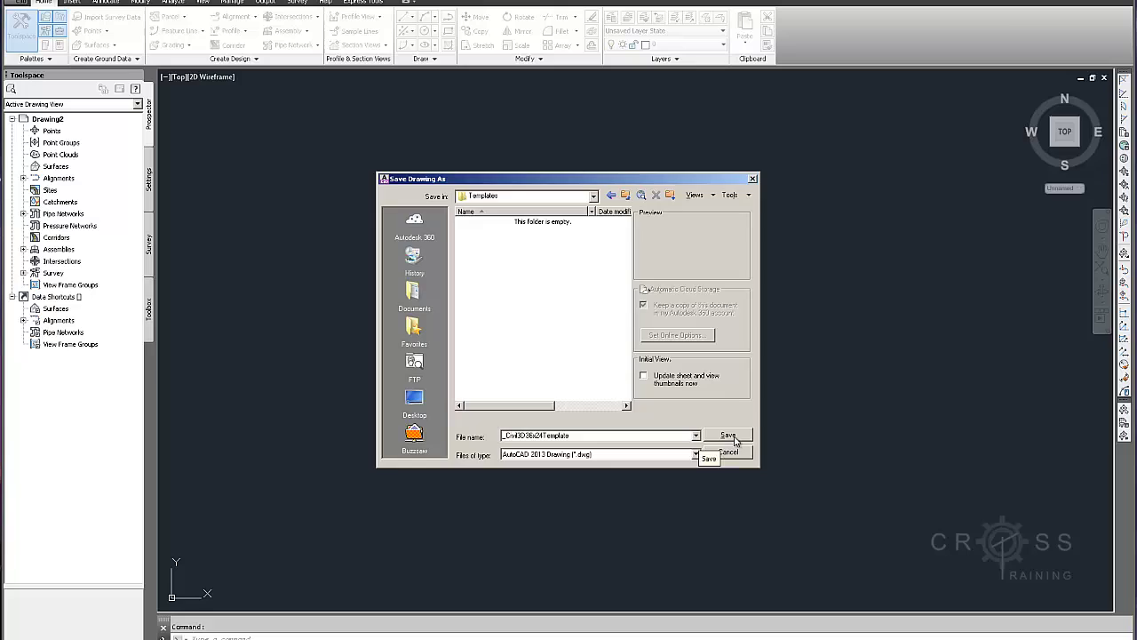
{"action": "left_click", "coordinate": [799, 480]}
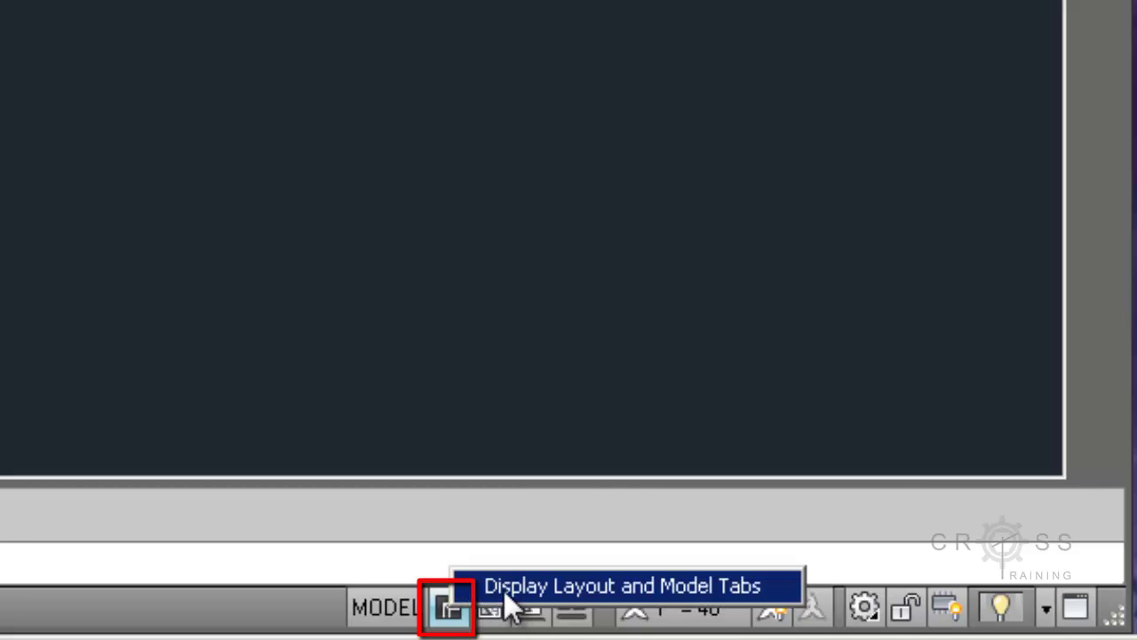
Display the layout and model tabs, and check in the Layer Properties Manager whether layer 0 is current.
{"action": "left_click", "coordinate": [504, 586]}
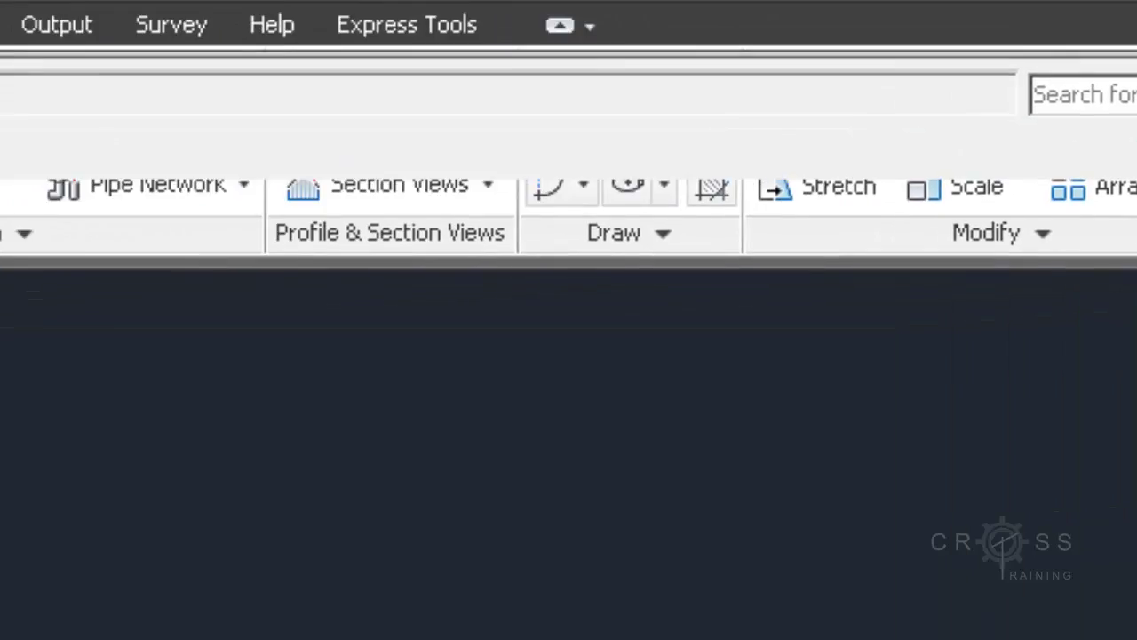
{"action": "left_click", "coordinate": [447, 151]}
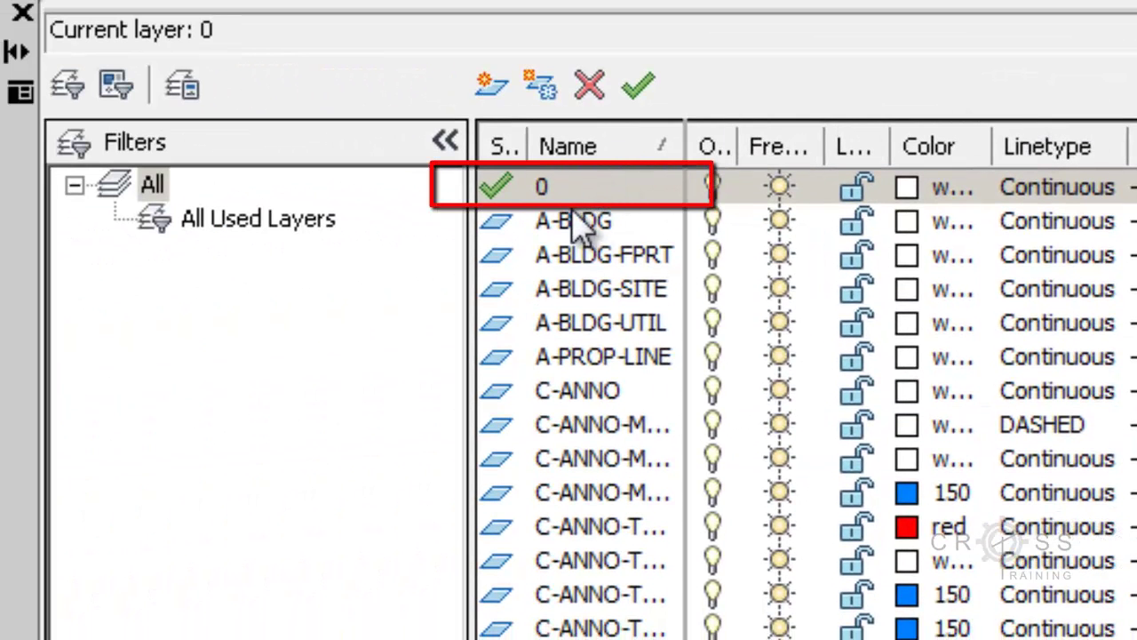
{"action": "left_click", "coordinate": [22, 12]}
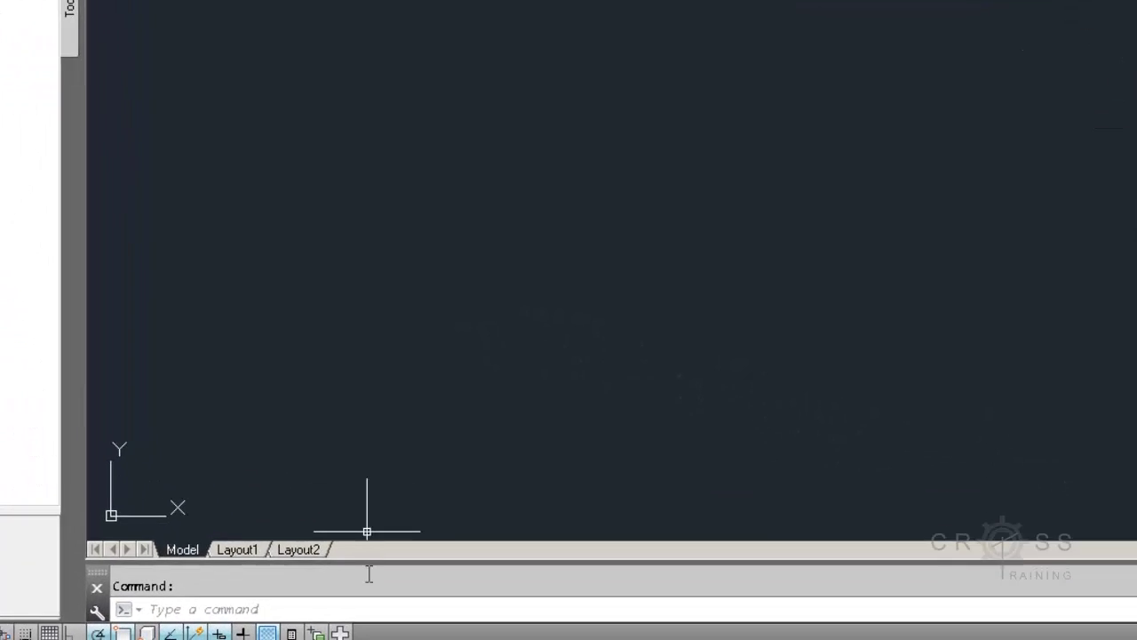
Set the model space view to the plan of the current UCS with the PLAN command.
{"action": "left_click", "coordinate": [352, 606]}
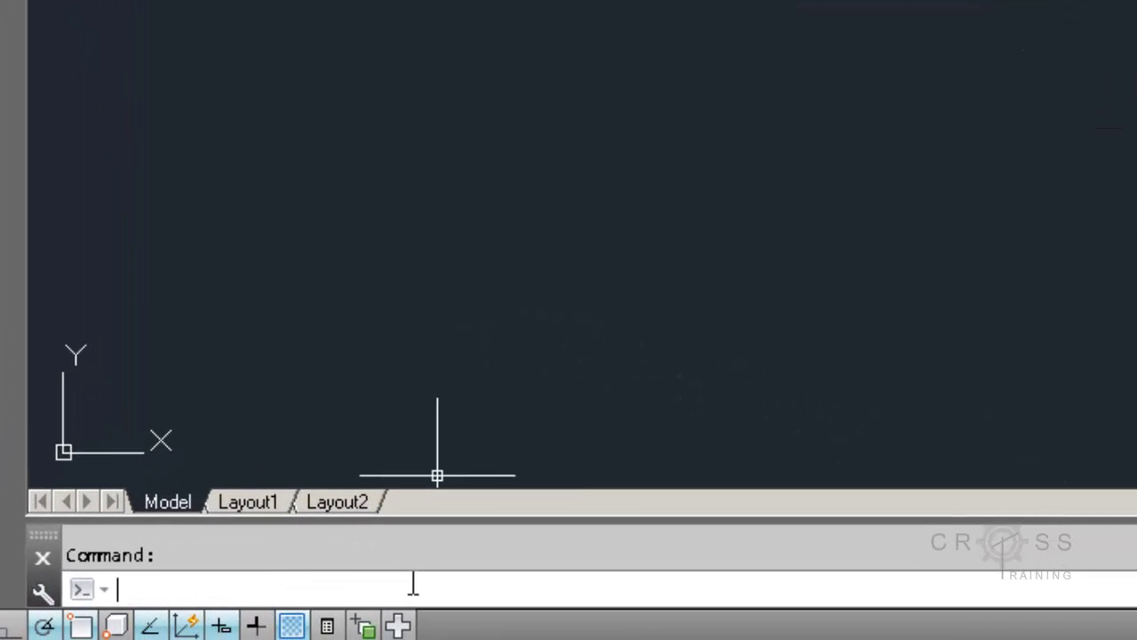
{"action": "type", "text": "plan"}
{"action": "key", "text": "Return"}
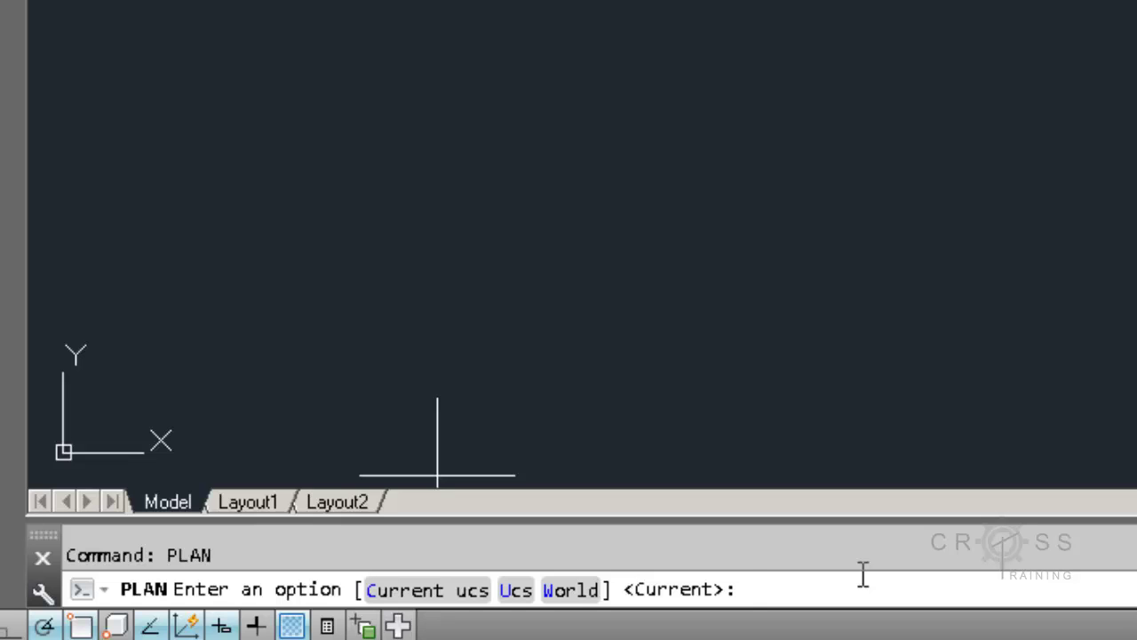
{"action": "key", "text": "Return"}
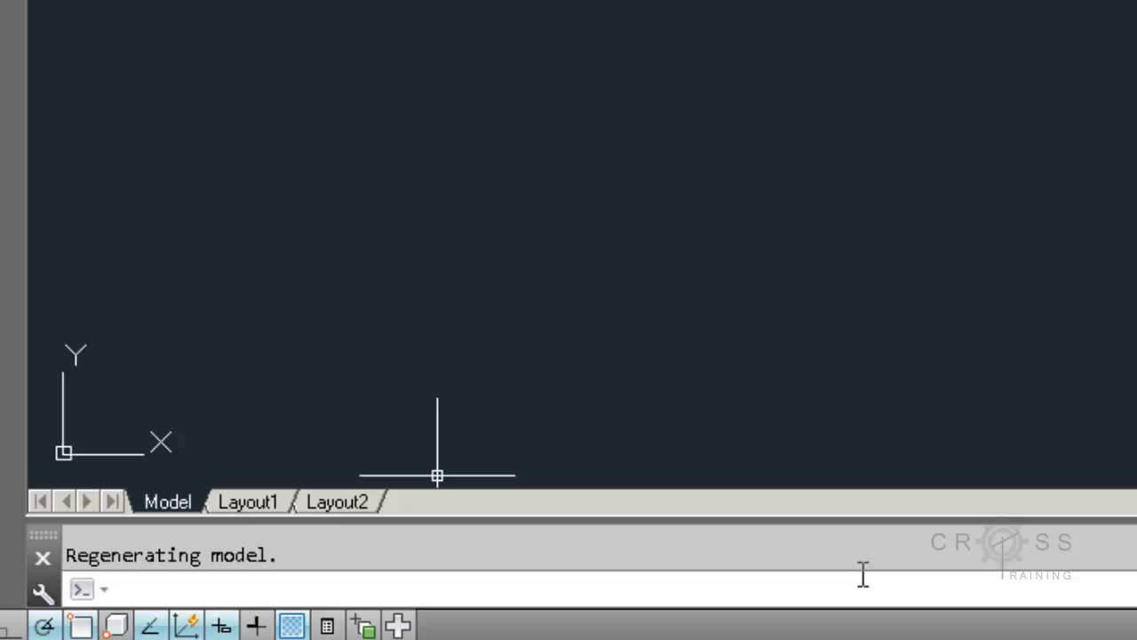
Run the ELEV command and accept 0.0000 for both the default elevation and the default thickness.
{"action": "type", "text": "elev"}
{"action": "key", "text": "Return"}
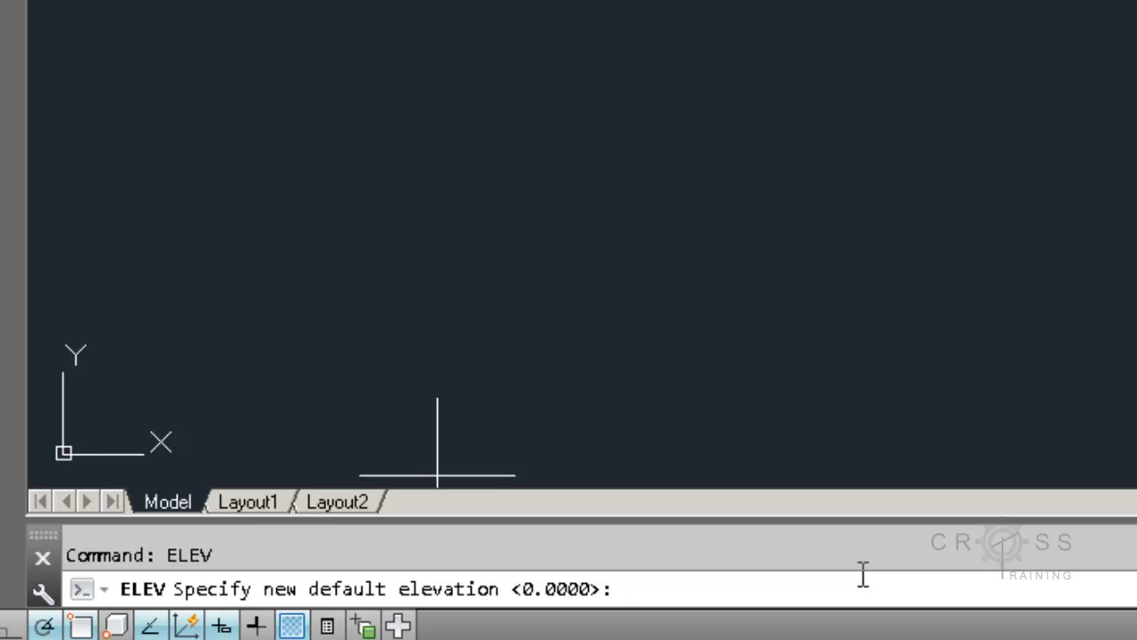
{"action": "key", "text": "Return"}
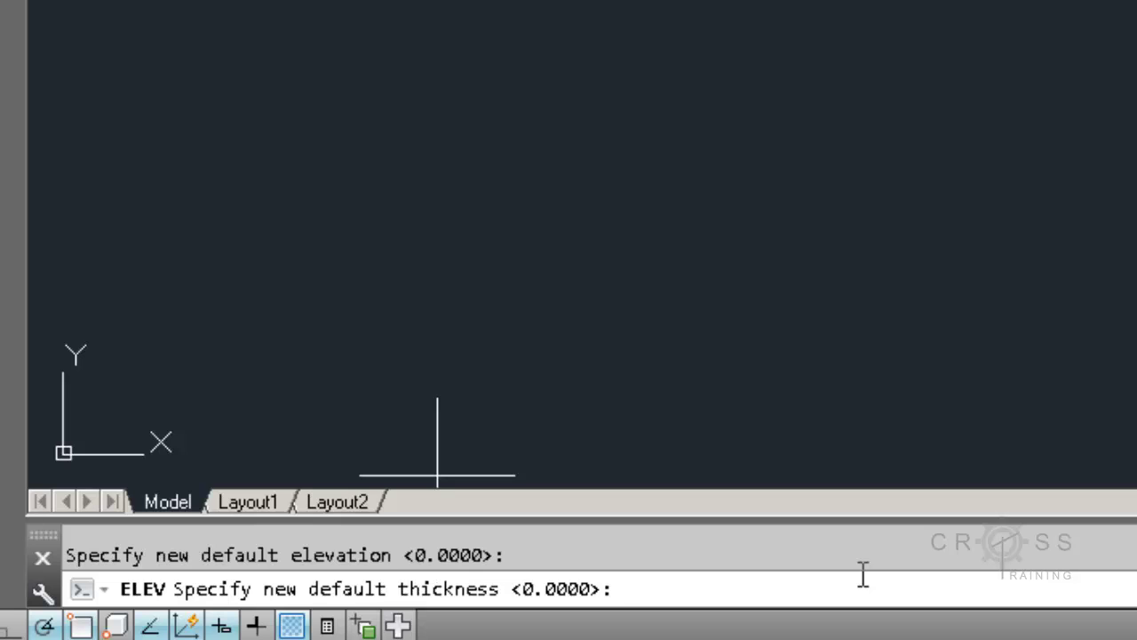
{"action": "key", "text": "Return"}
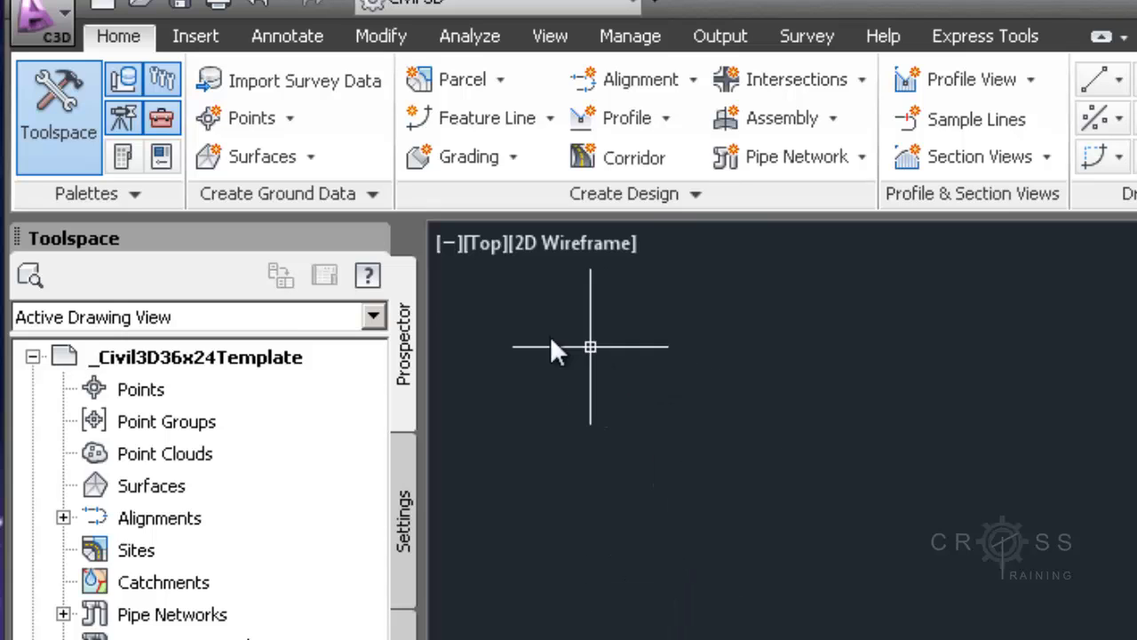
Check which visual style is active among the available visual styles, and leave the list without choosing another.
{"action": "left_click", "coordinate": [553, 38]}
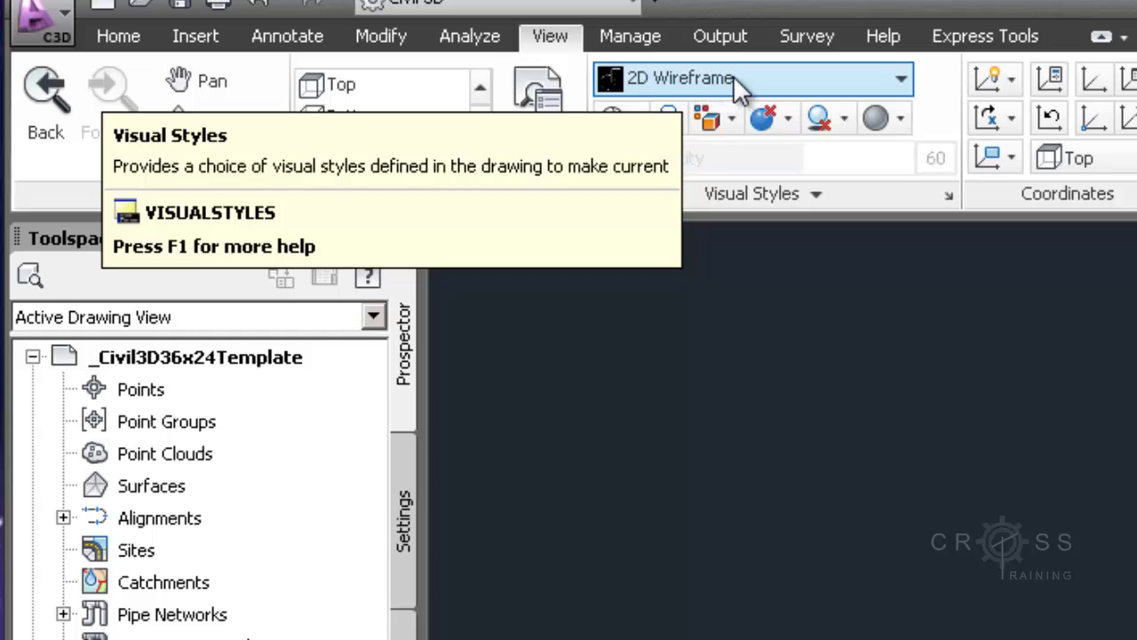
{"action": "left_click", "coordinate": [901, 84]}
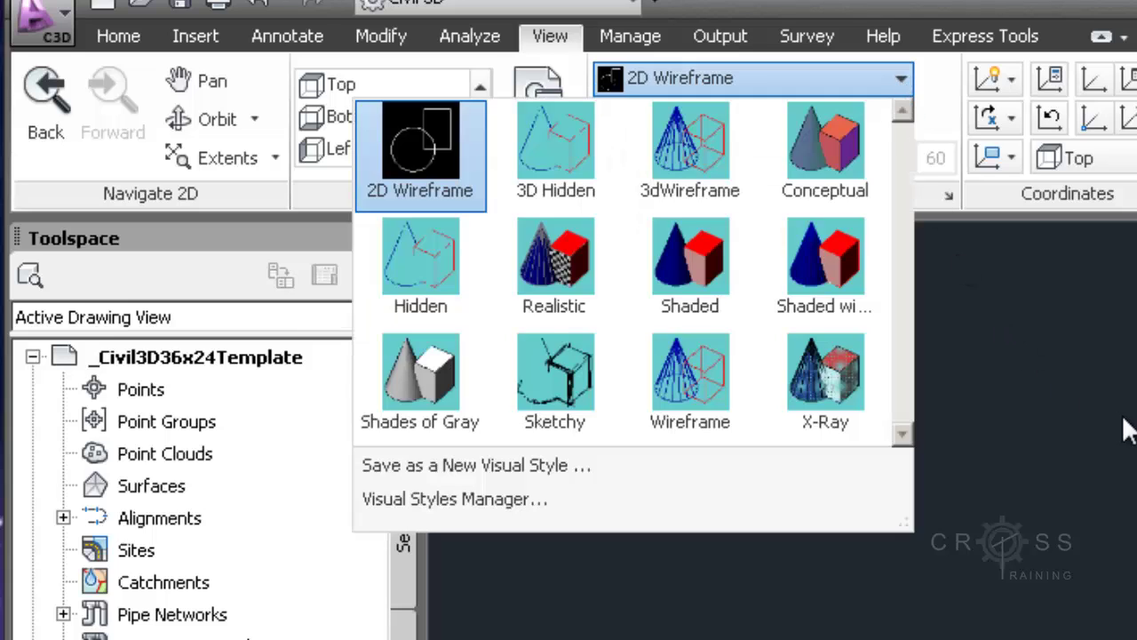
{"action": "left_click", "coordinate": [1129, 429]}
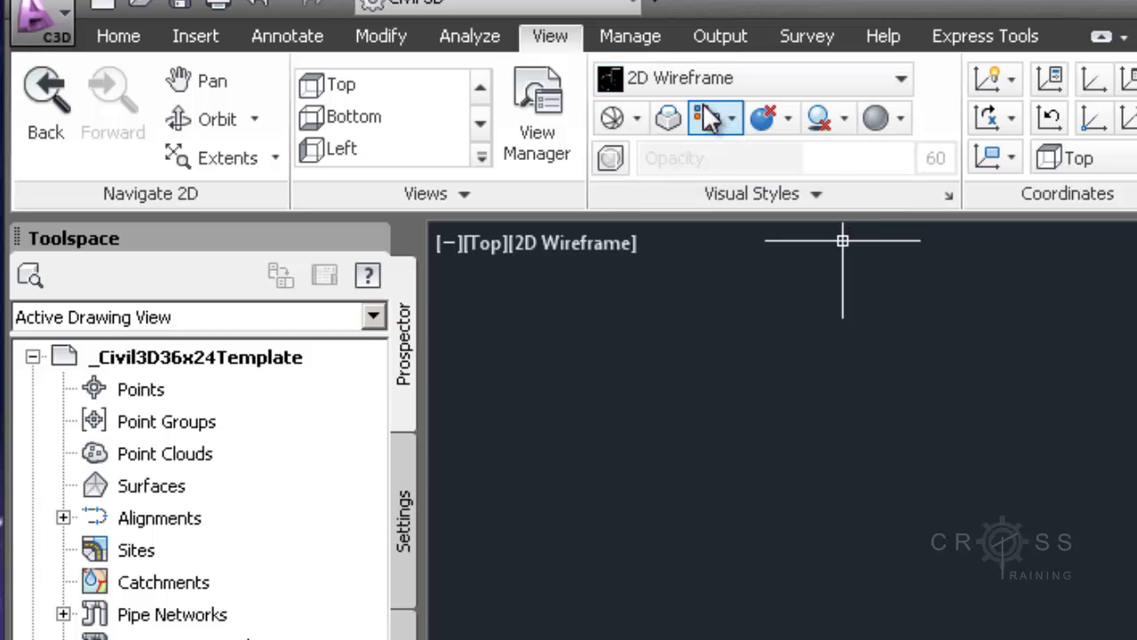
{"action": "left_click", "coordinate": [117, 34]}
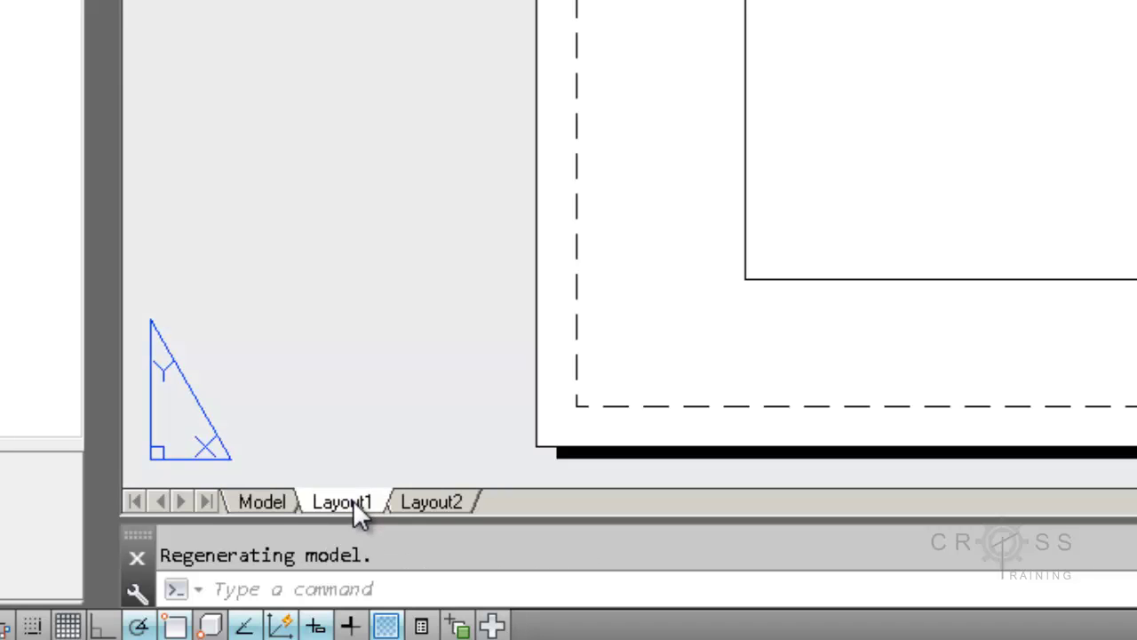
Open the Page Setup Manager for Layout1, and start and cancel a new page setup there.
{"action": "right_click", "coordinate": [353, 499]}
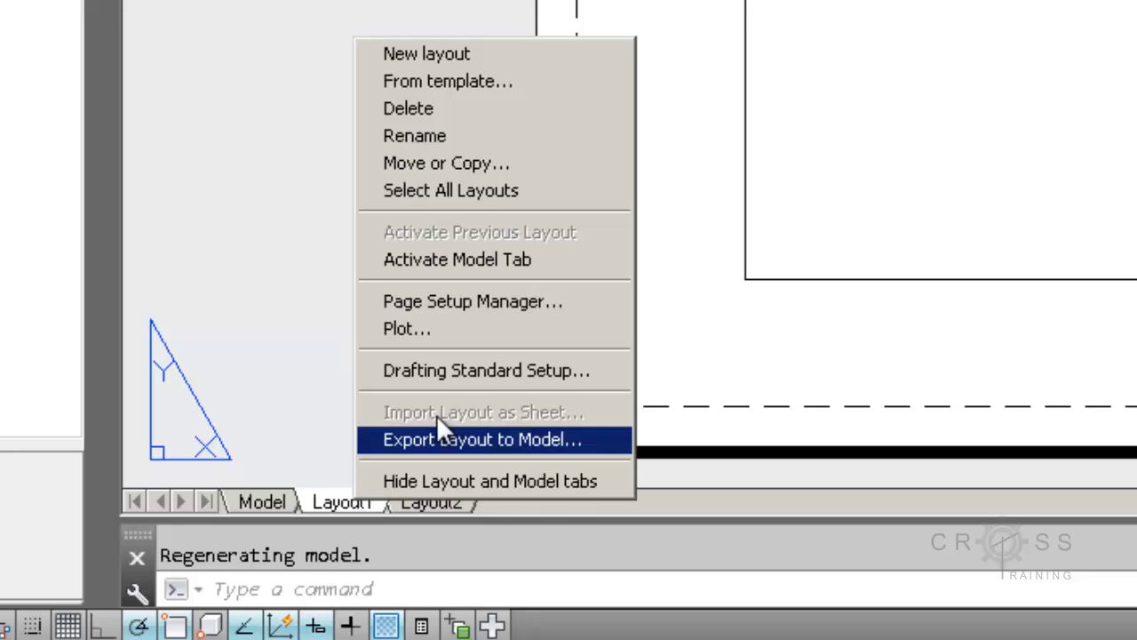
{"action": "left_click", "coordinate": [519, 311]}
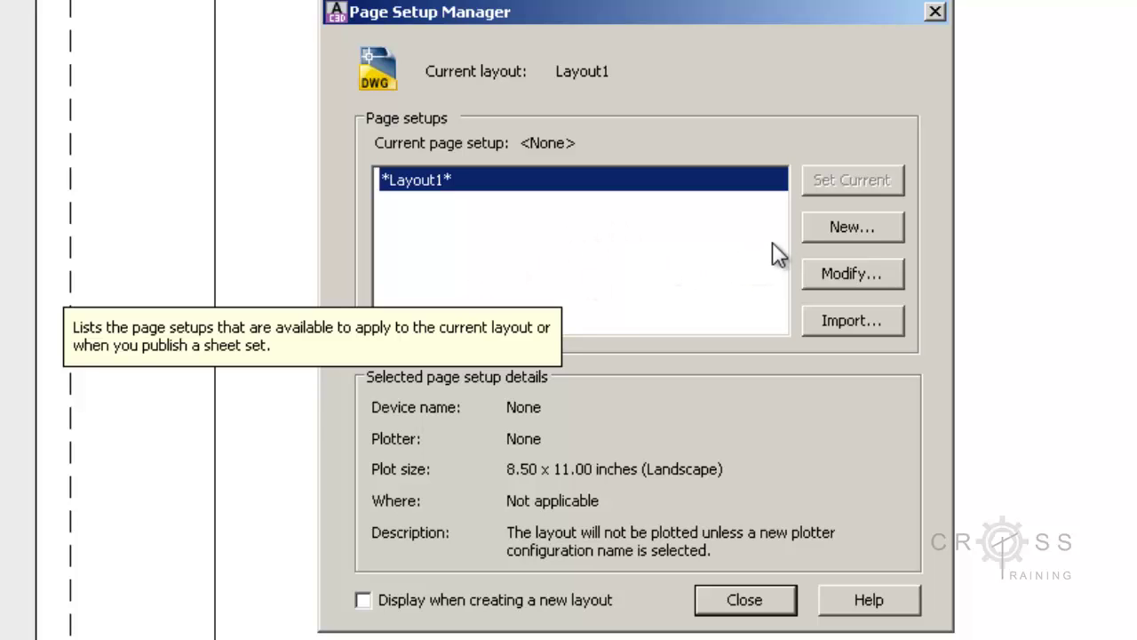
{"action": "left_click", "coordinate": [826, 232]}
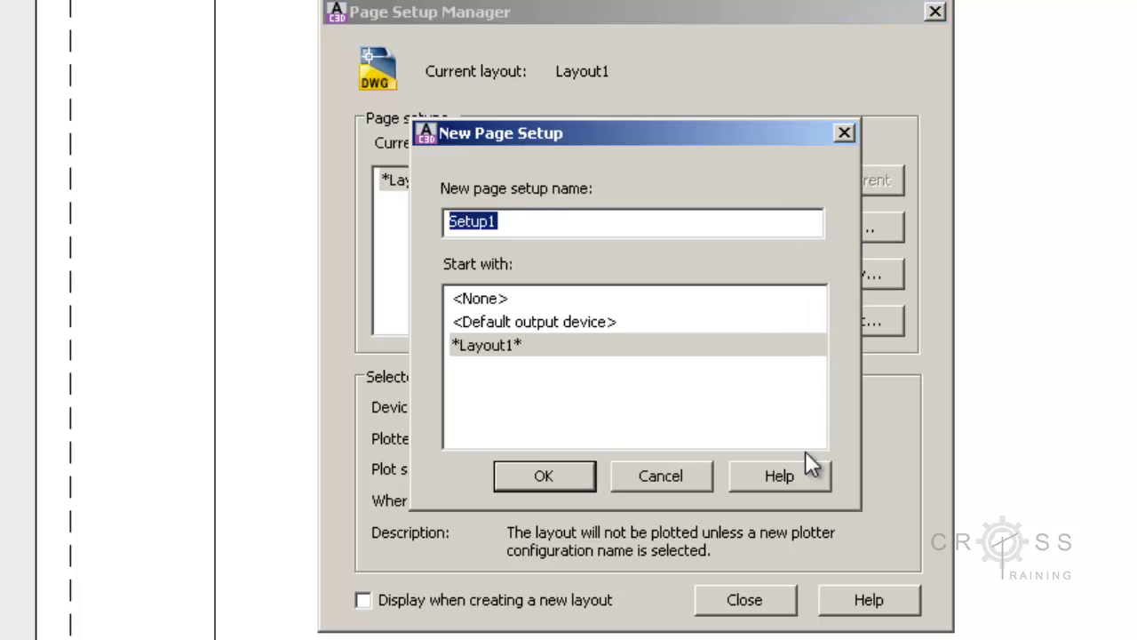
{"action": "left_click", "coordinate": [672, 472]}
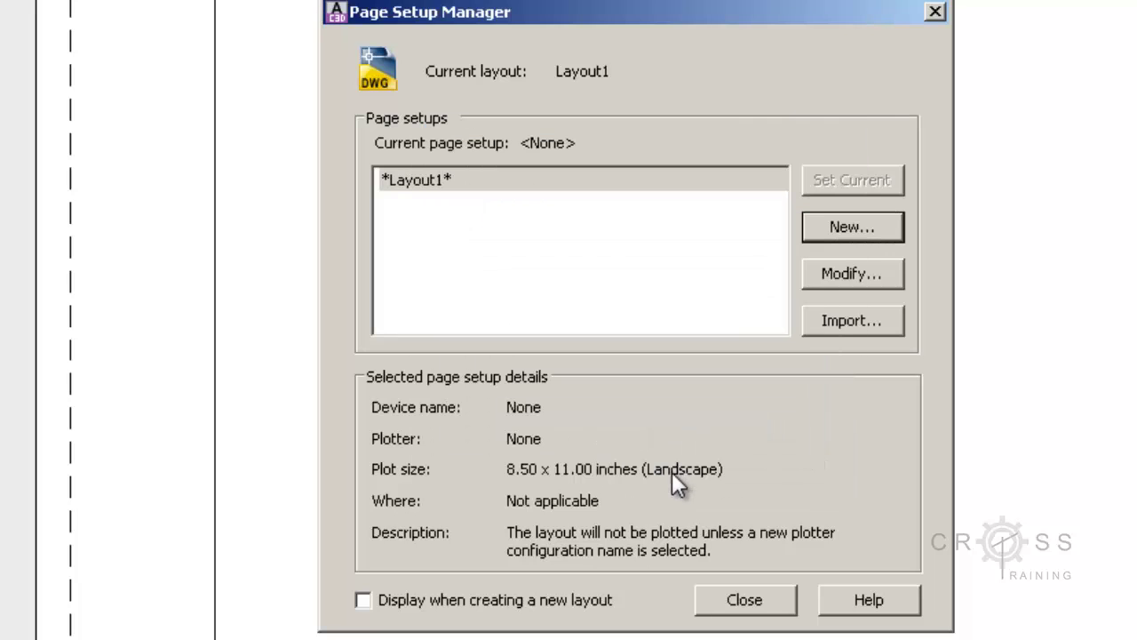
Modify Layout1's page setup to use the Adobe PDF plotter and the ARCH D paper size.
{"action": "left_click", "coordinate": [836, 275]}
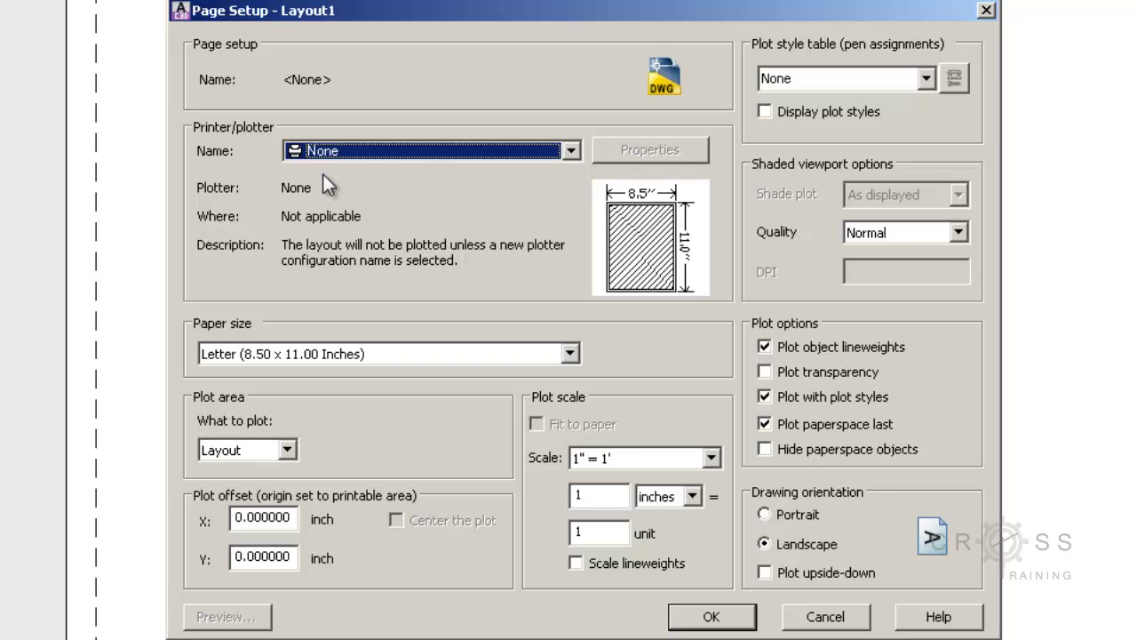
{"action": "left_click", "coordinate": [477, 151]}
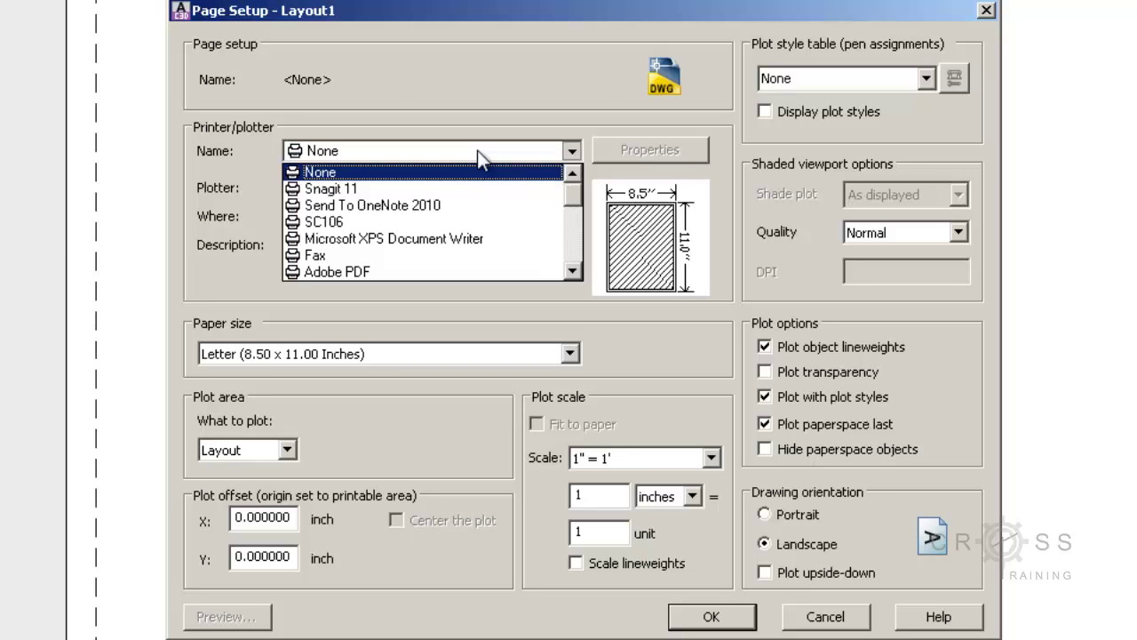
{"action": "left_click", "coordinate": [434, 274]}
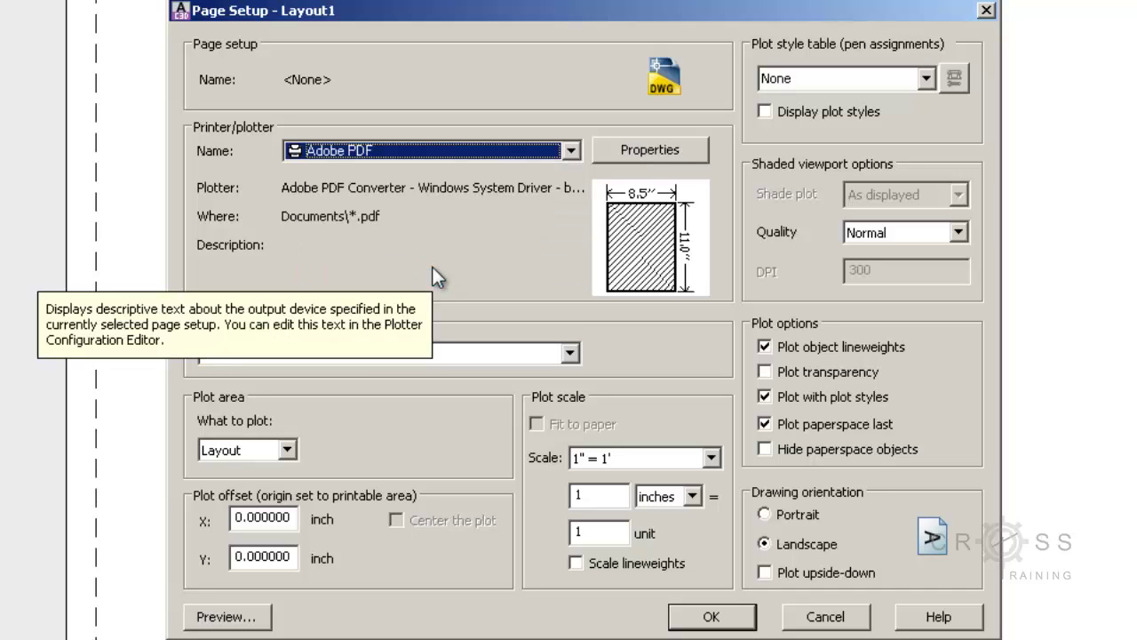
{"action": "left_click", "coordinate": [397, 353]}
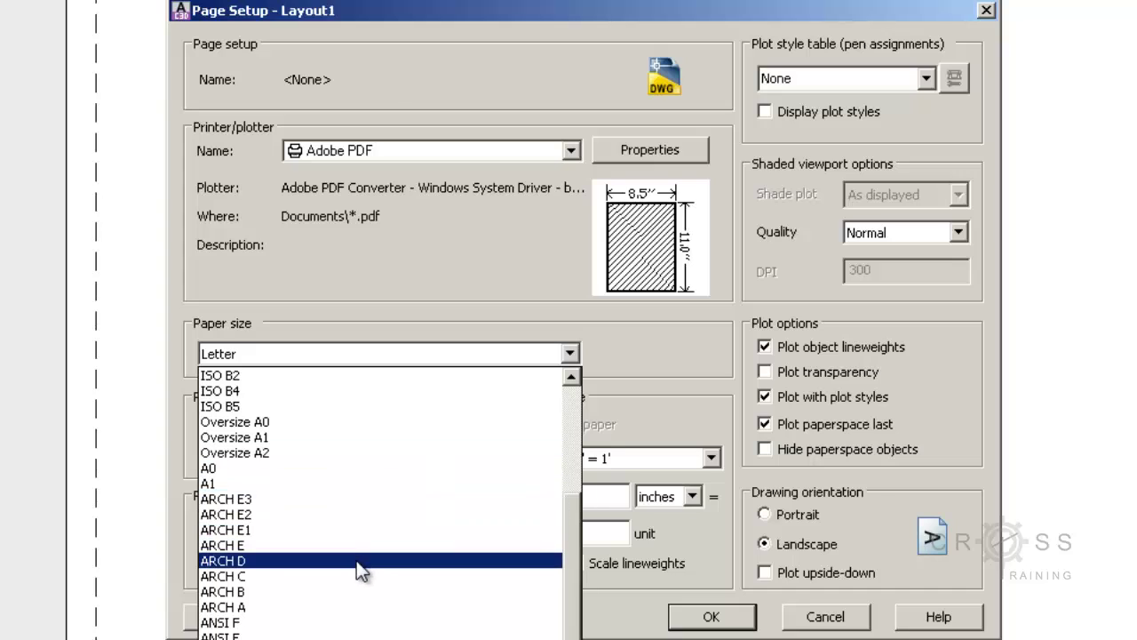
{"action": "left_click", "coordinate": [360, 560]}
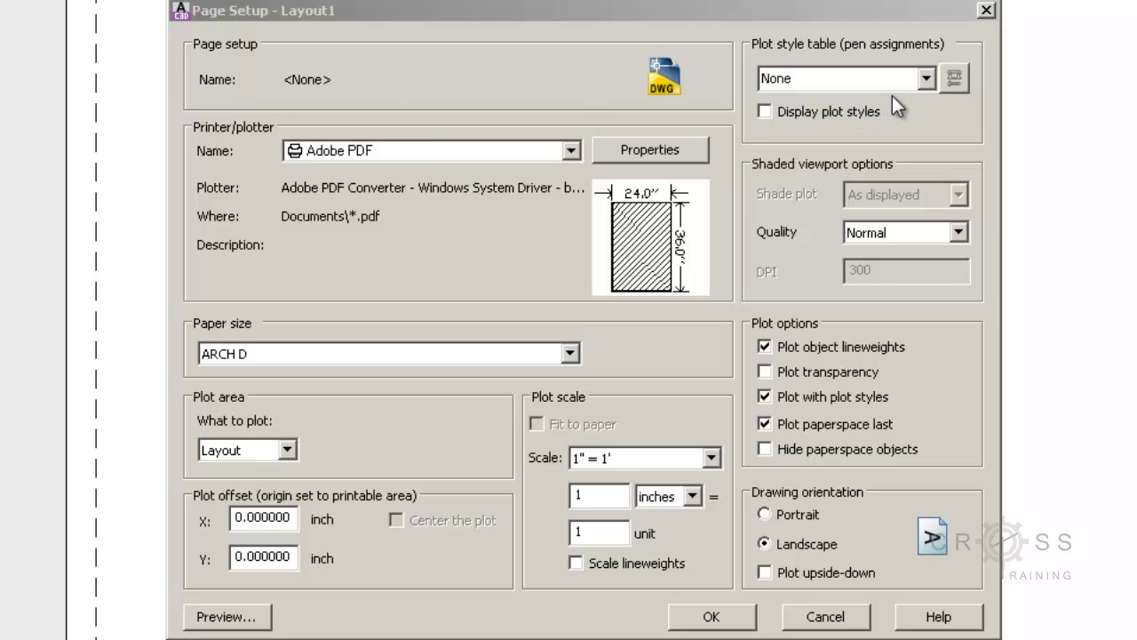
Keep the plot style table at None, turn on the display of plot styles, and accept the page setup.
{"action": "left_click", "coordinate": [931, 82]}
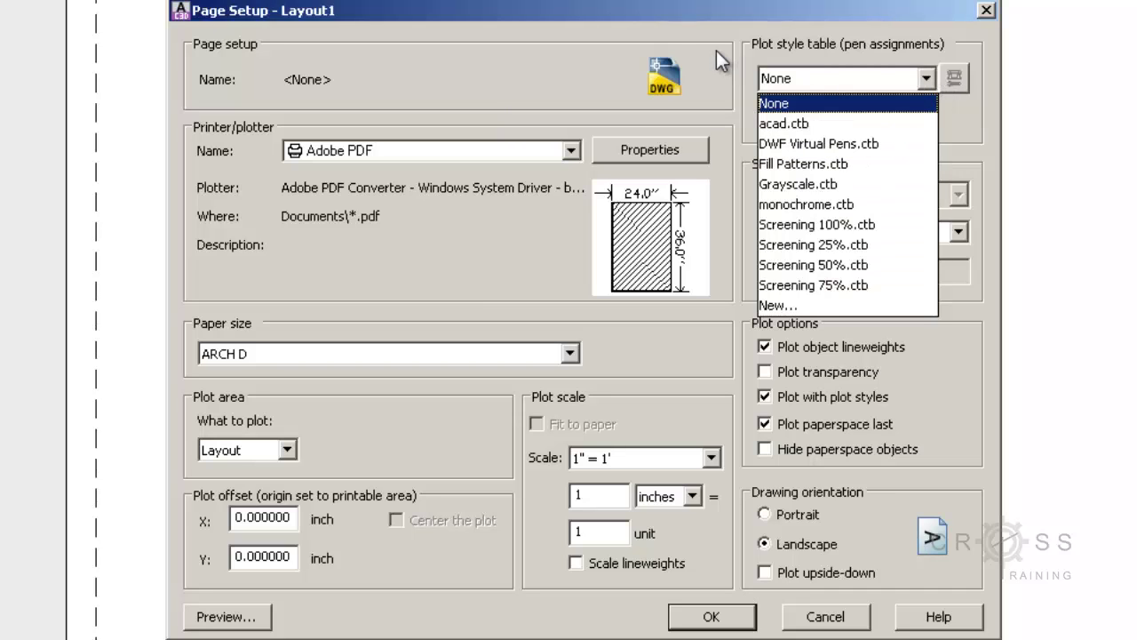
{"action": "left_click", "coordinate": [846, 35]}
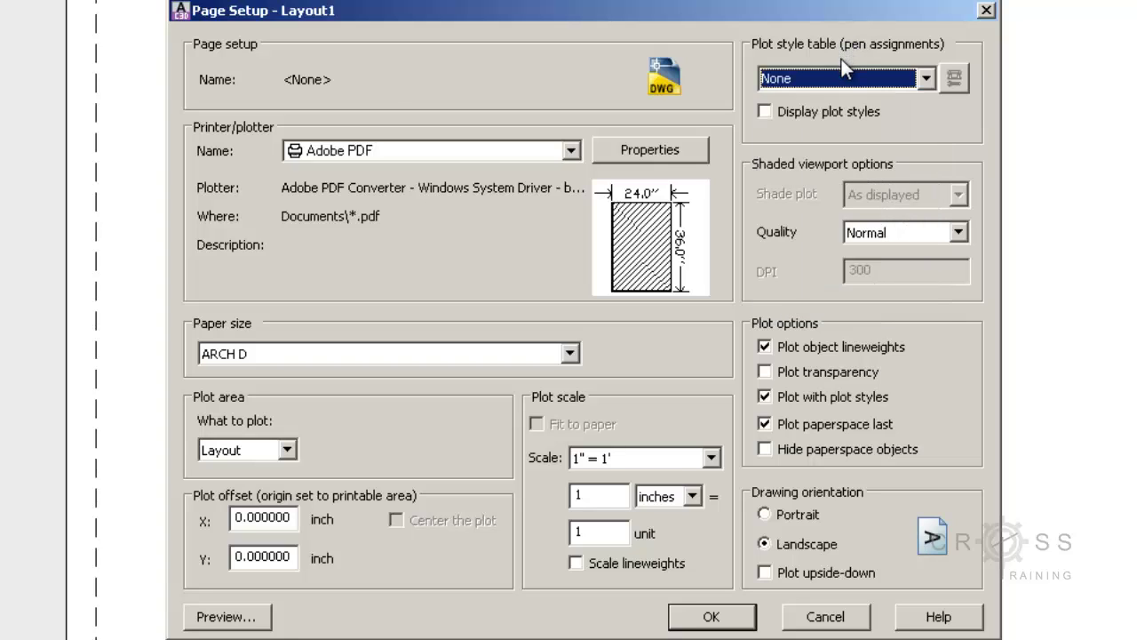
{"action": "left_click", "coordinate": [765, 111]}
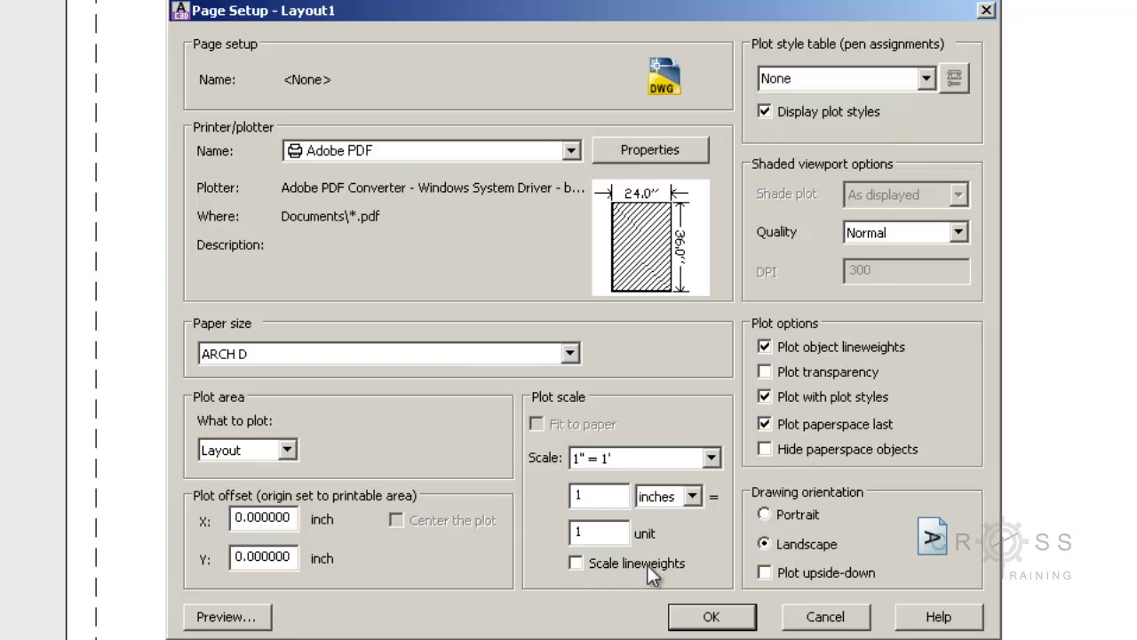
{"action": "left_click", "coordinate": [710, 620]}
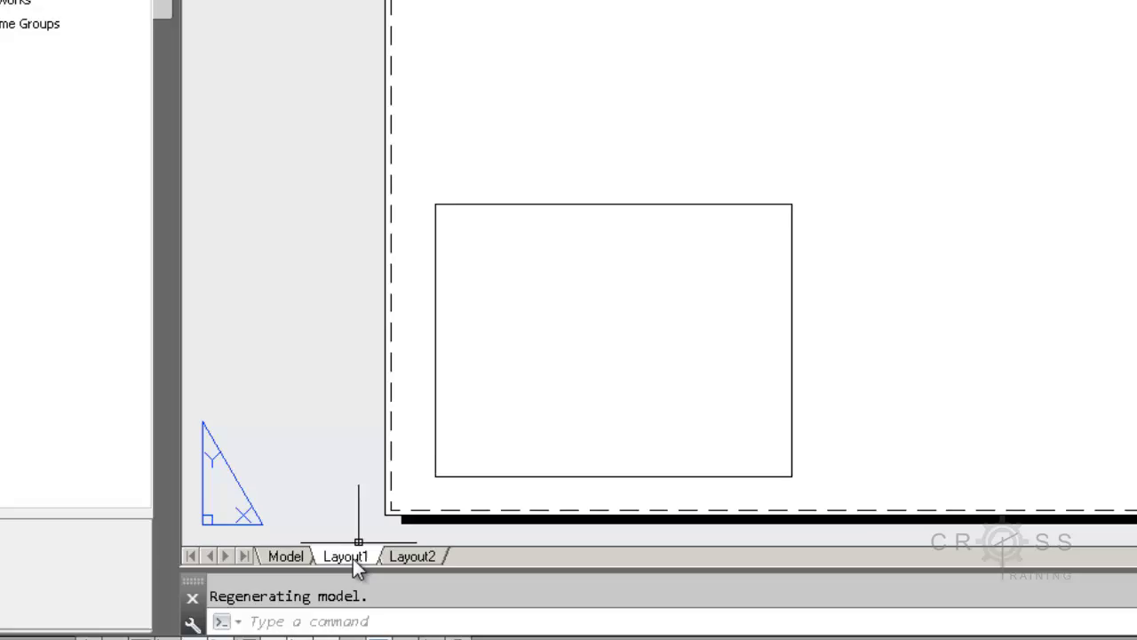
Rename the Layout1 layout as L1.1-MasterPlan.
{"action": "right_click", "coordinate": [353, 558]}
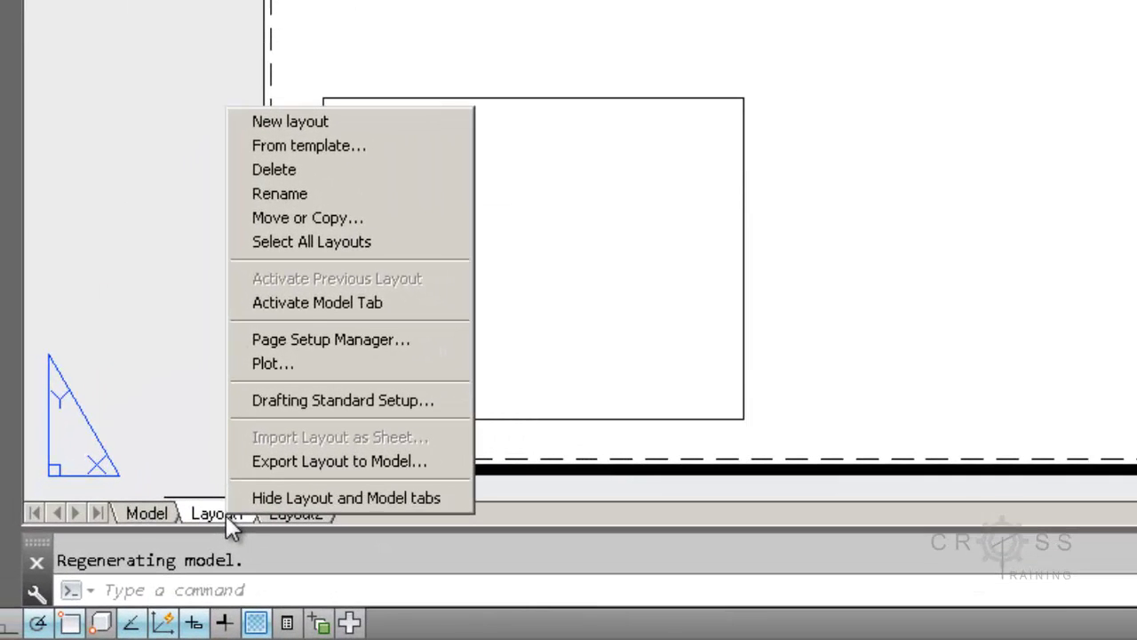
{"action": "left_click", "coordinate": [316, 194]}
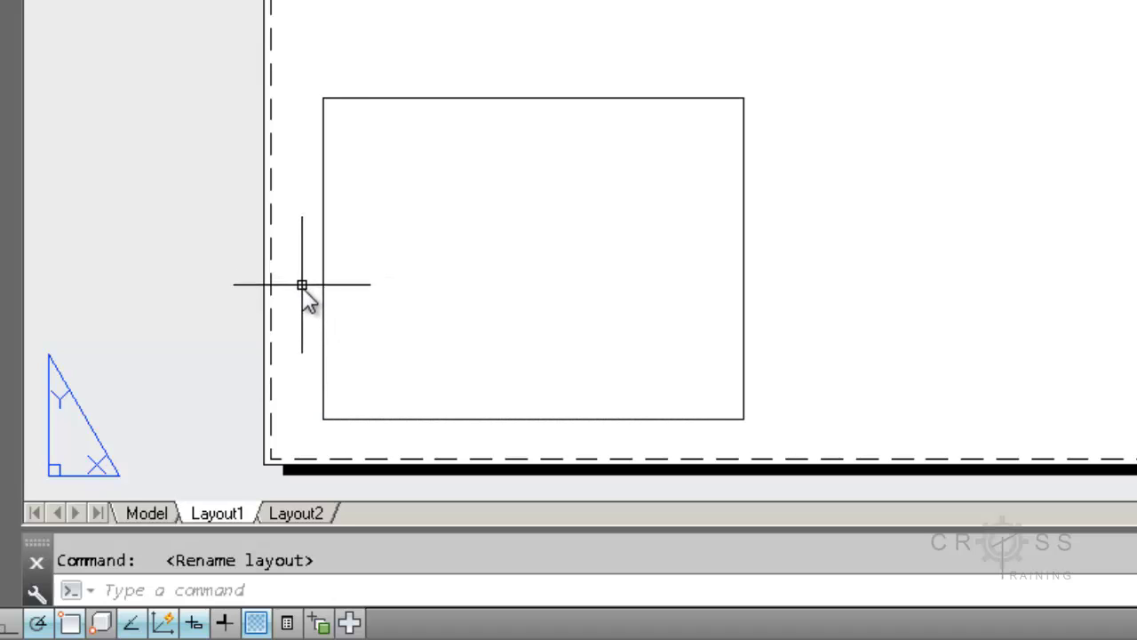
{"action": "double_click", "coordinate": [236, 514]}
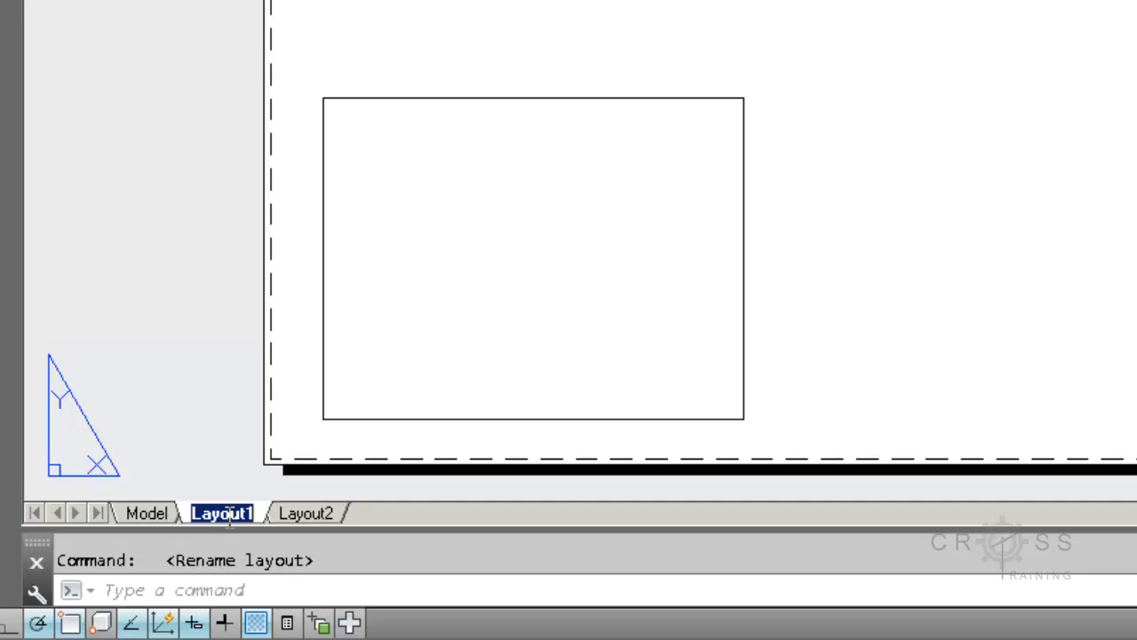
{"action": "type", "text": "L1"}
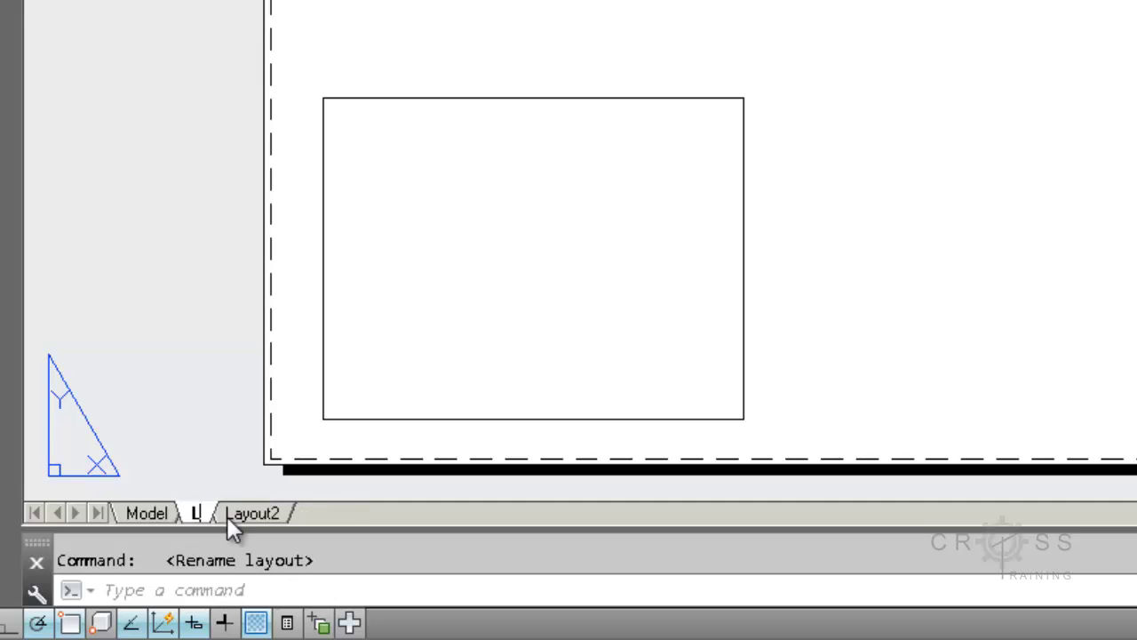
{"action": "key", "text": "Return"}
{"action": "type", "text": ".1"}
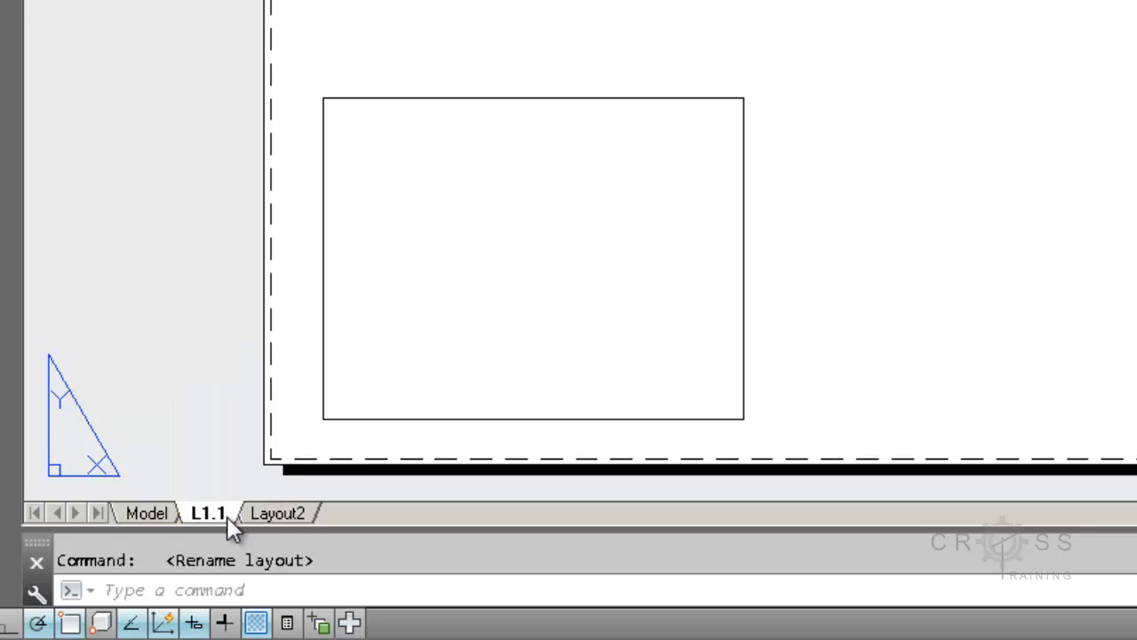
{"action": "type", "text": " Ma"}
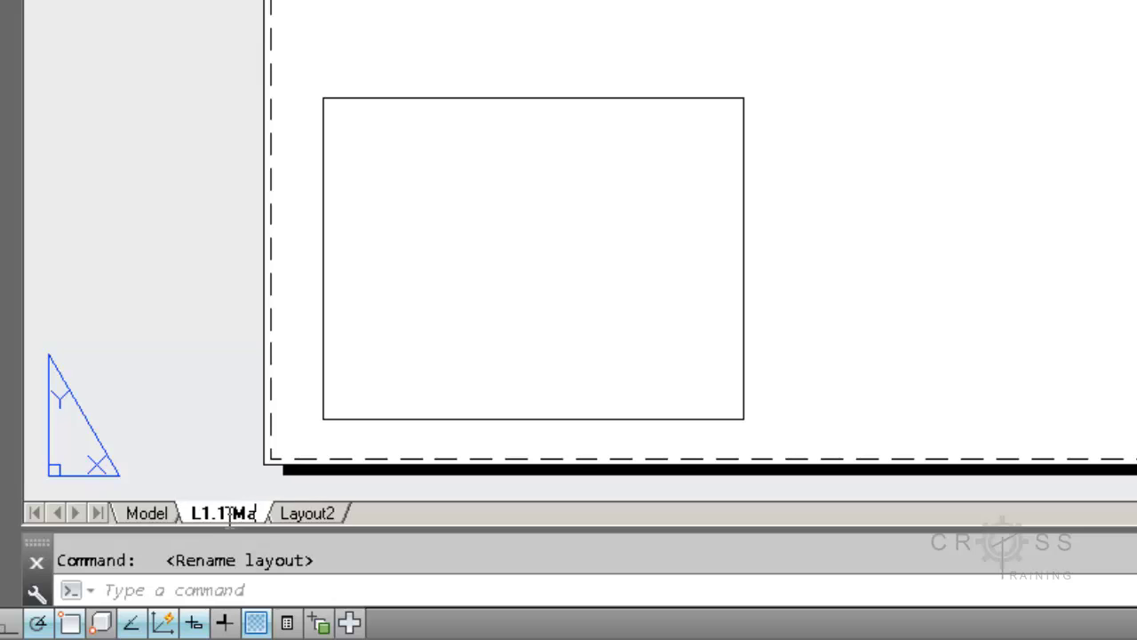
{"action": "type", "text": "sterPlan"}
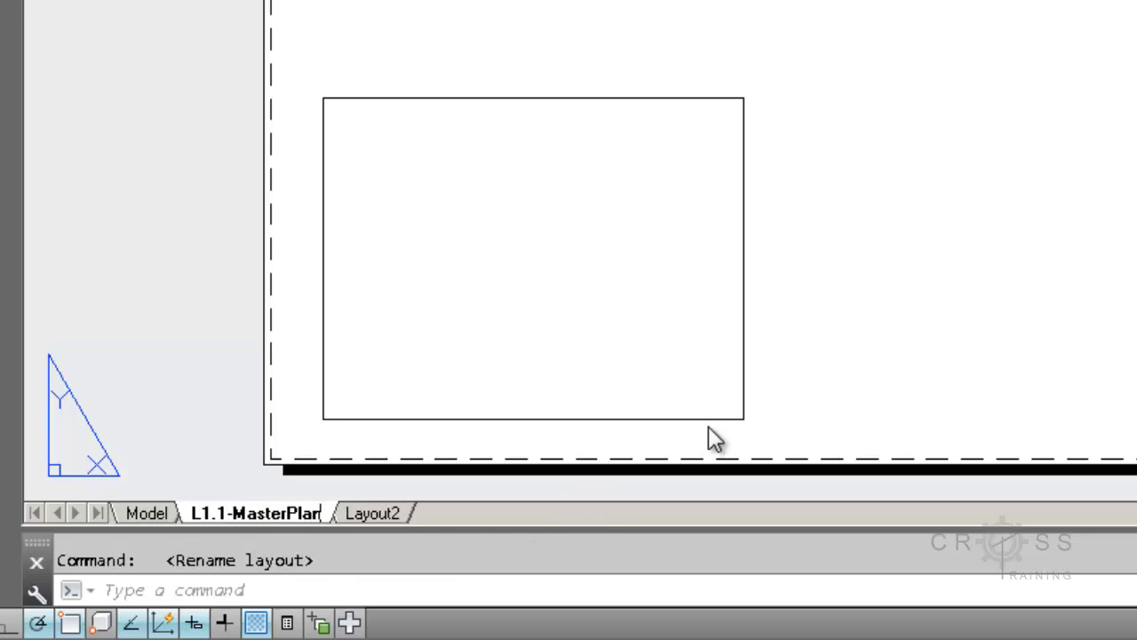
{"action": "left_click", "coordinate": [1034, 375]}
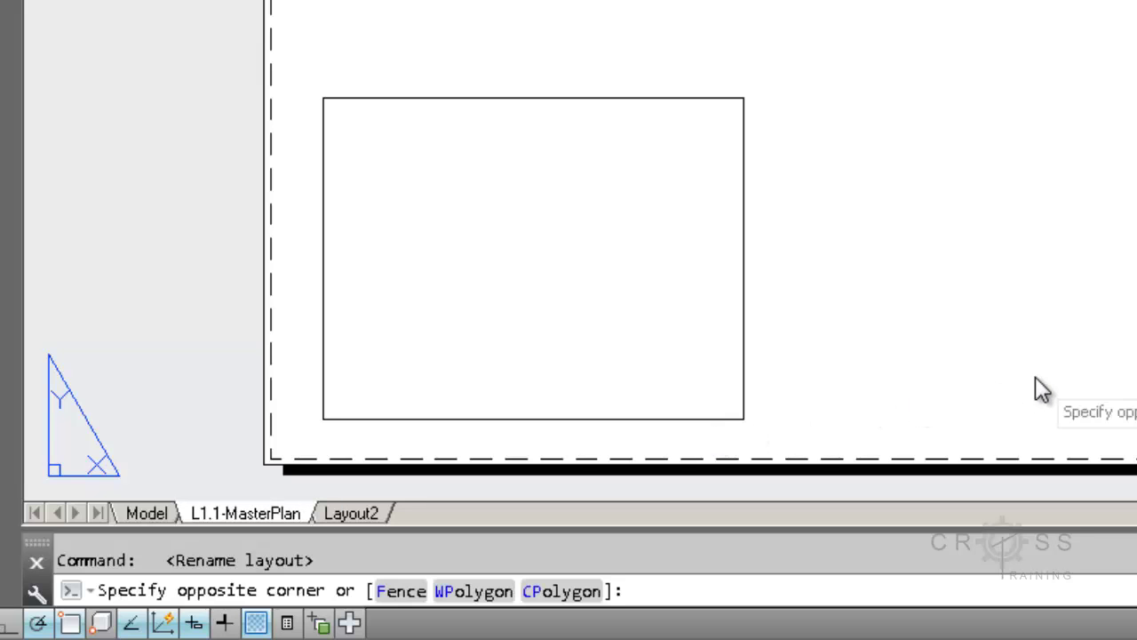
{"action": "left_click", "coordinate": [940, 366]}
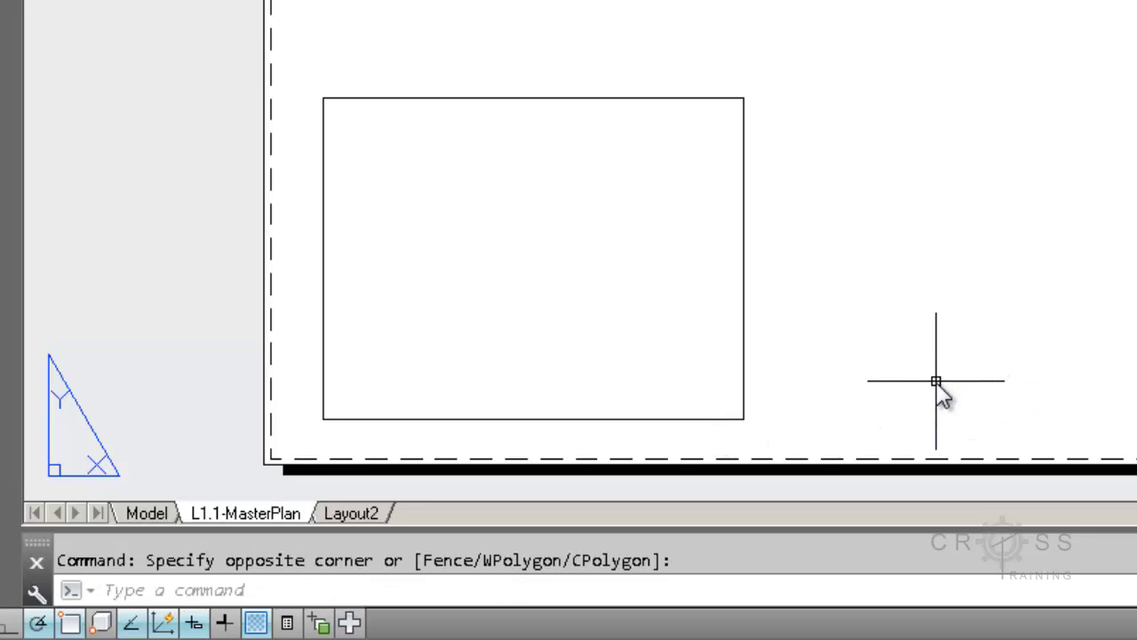
{"action": "key", "text": "Escape"}
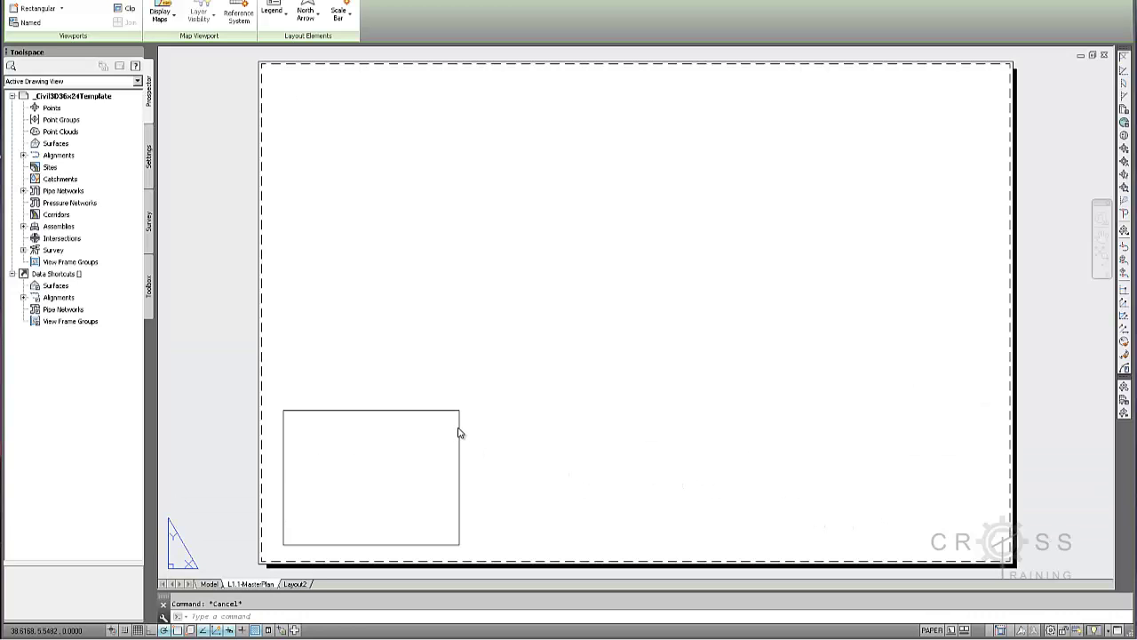
Check the extents of the existing viewport on the layout by selecting it, and clear the selection.
{"action": "mouse_move", "coordinate": [459, 428]}
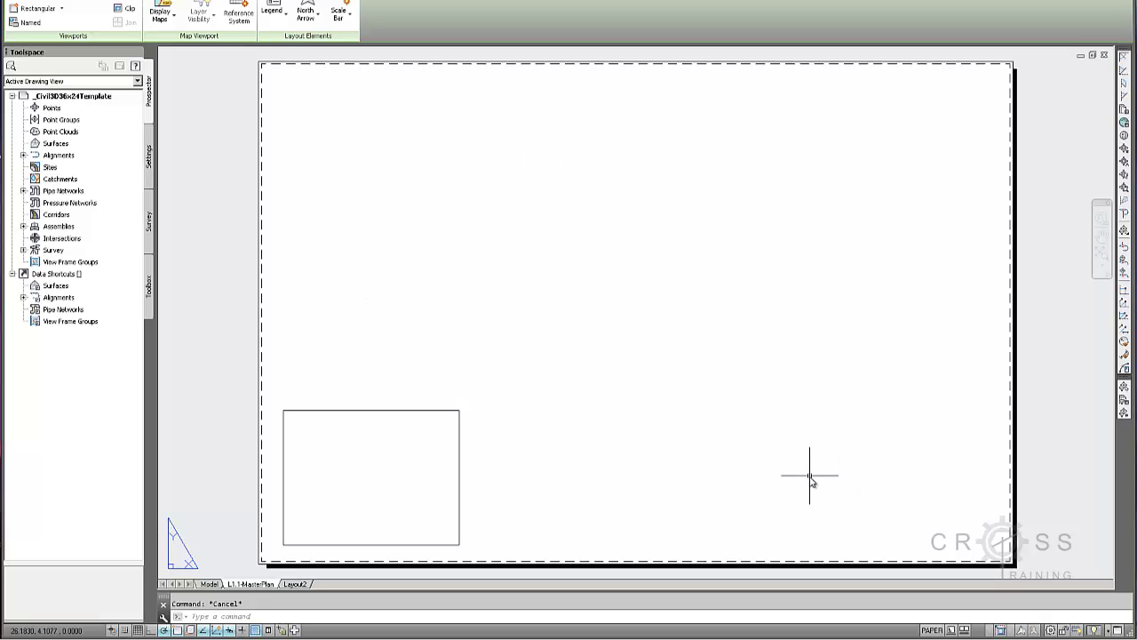
{"action": "left_click", "coordinate": [459, 429]}
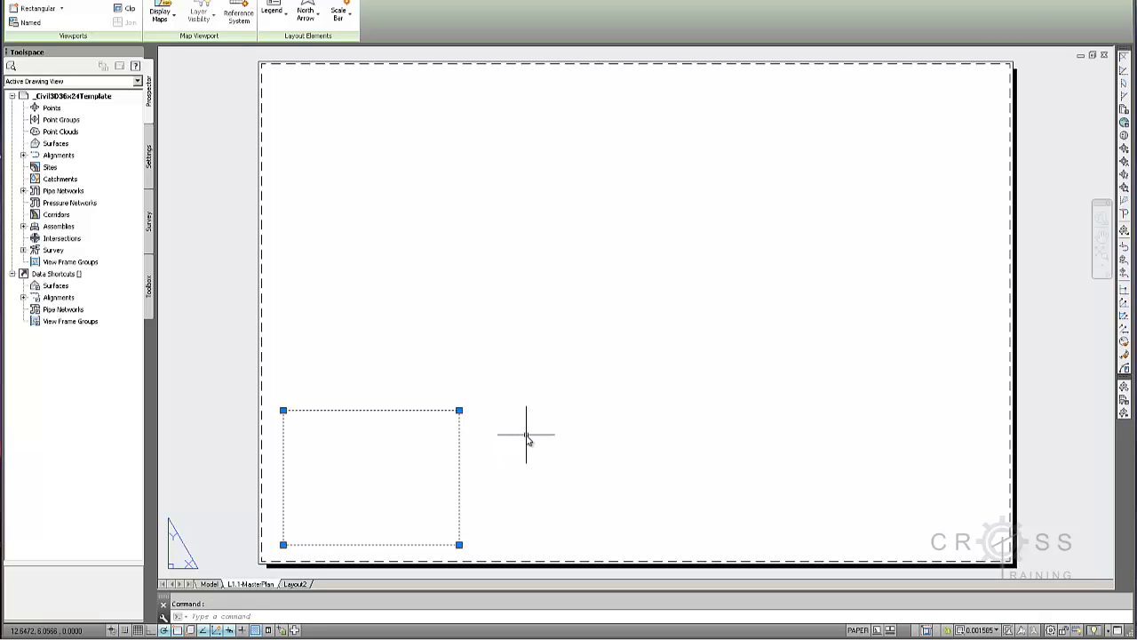
{"action": "key", "text": "Escape"}
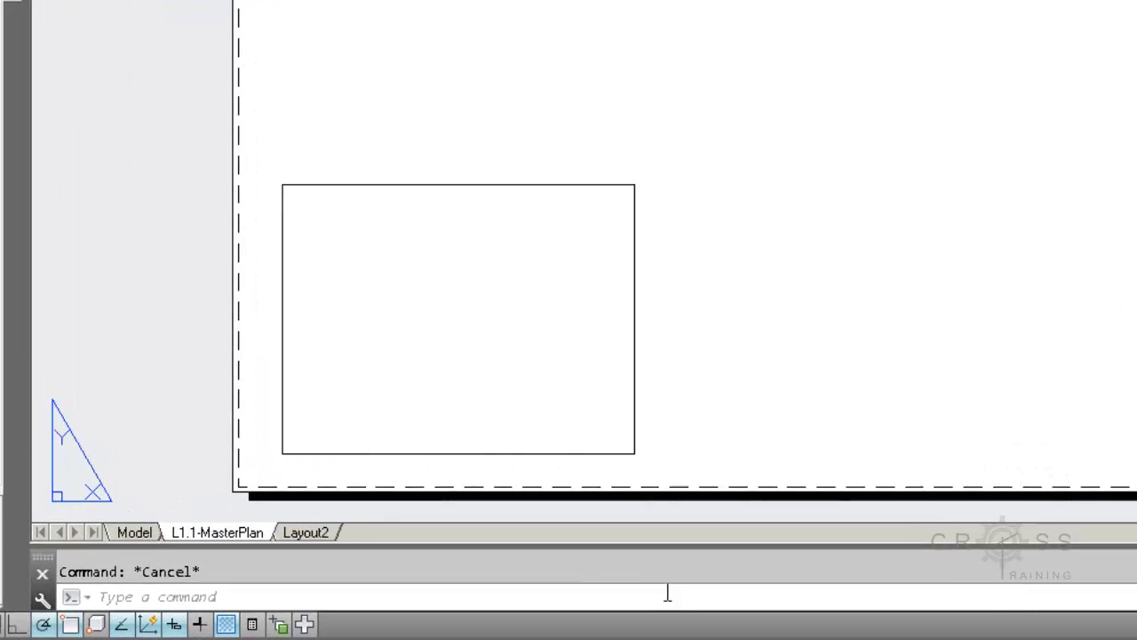
Run the INSERT command and browse for the block's drawing file in the Projects\_ProjectTemplate-CopyOnly\CAD\Templates folder.
{"action": "left_click", "coordinate": [667, 593]}
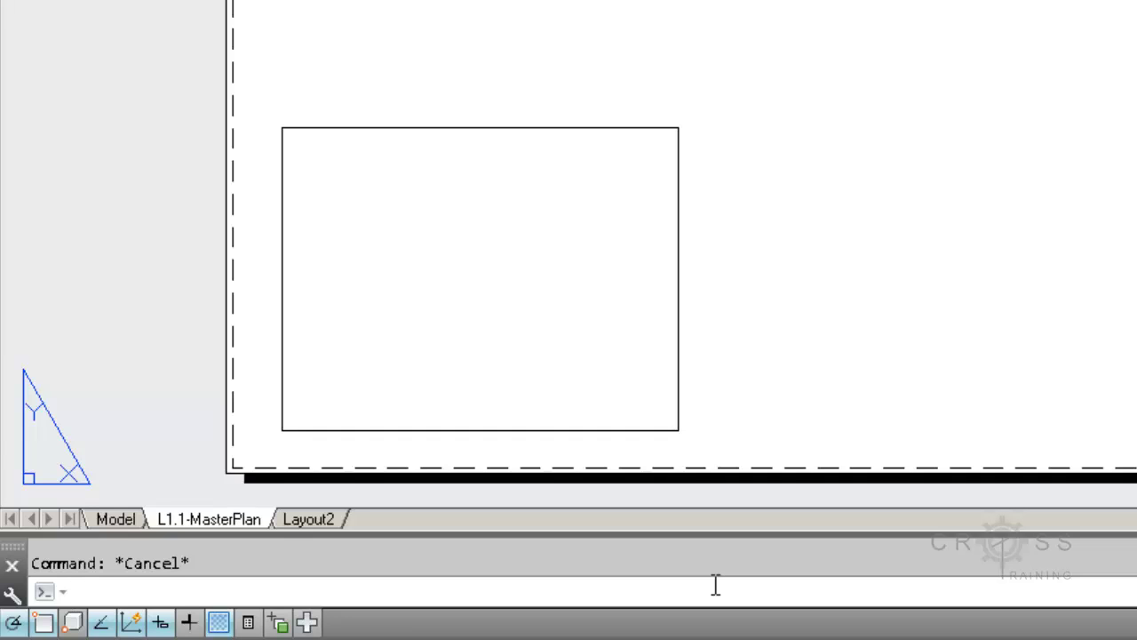
{"action": "type", "text": "insert"}
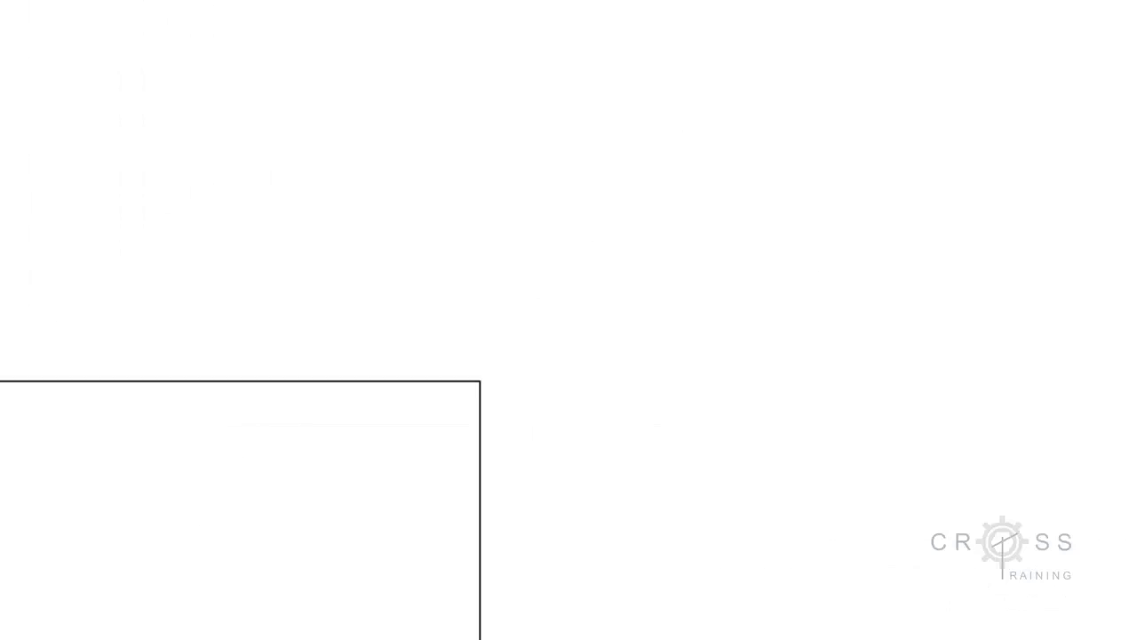
{"action": "key", "text": "Return"}
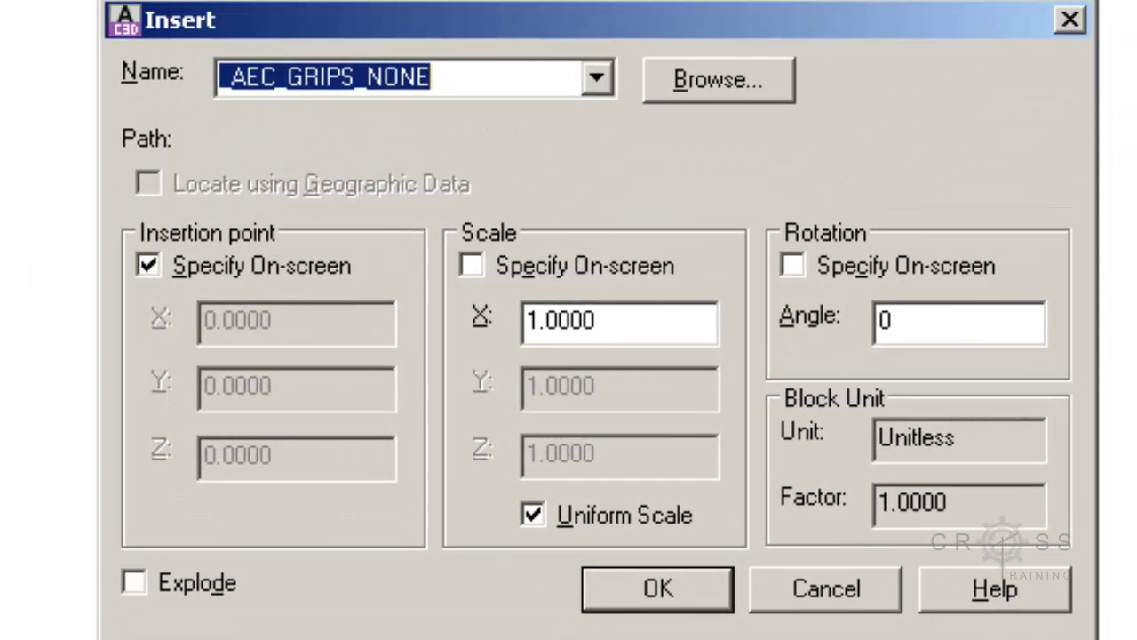
{"action": "left_click", "coordinate": [704, 78]}
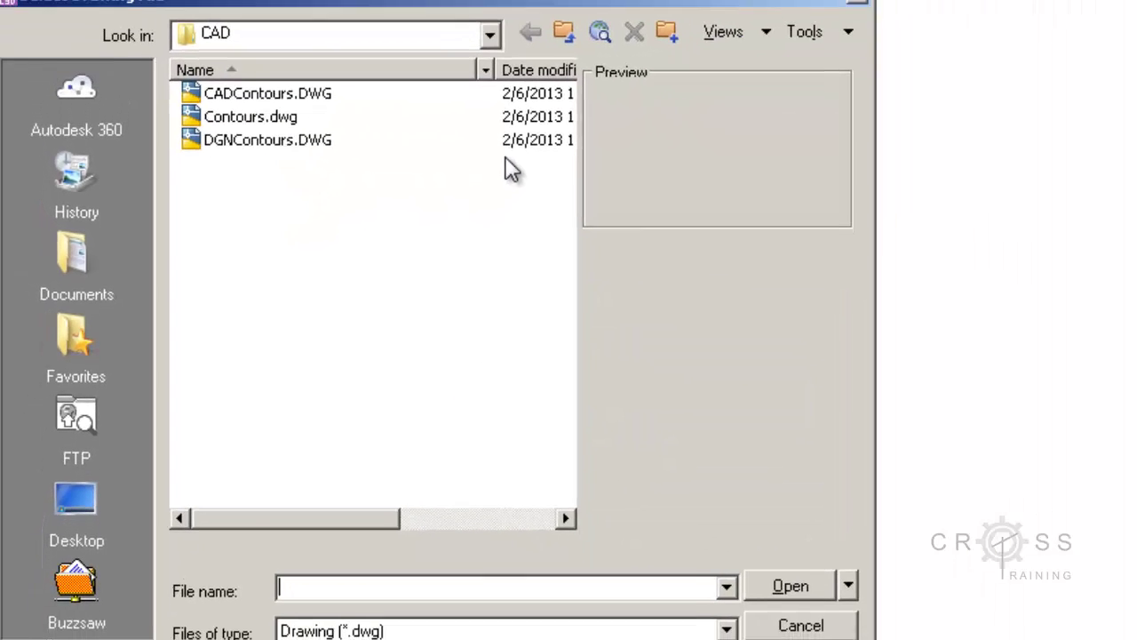
{"action": "left_click", "coordinate": [490, 34]}
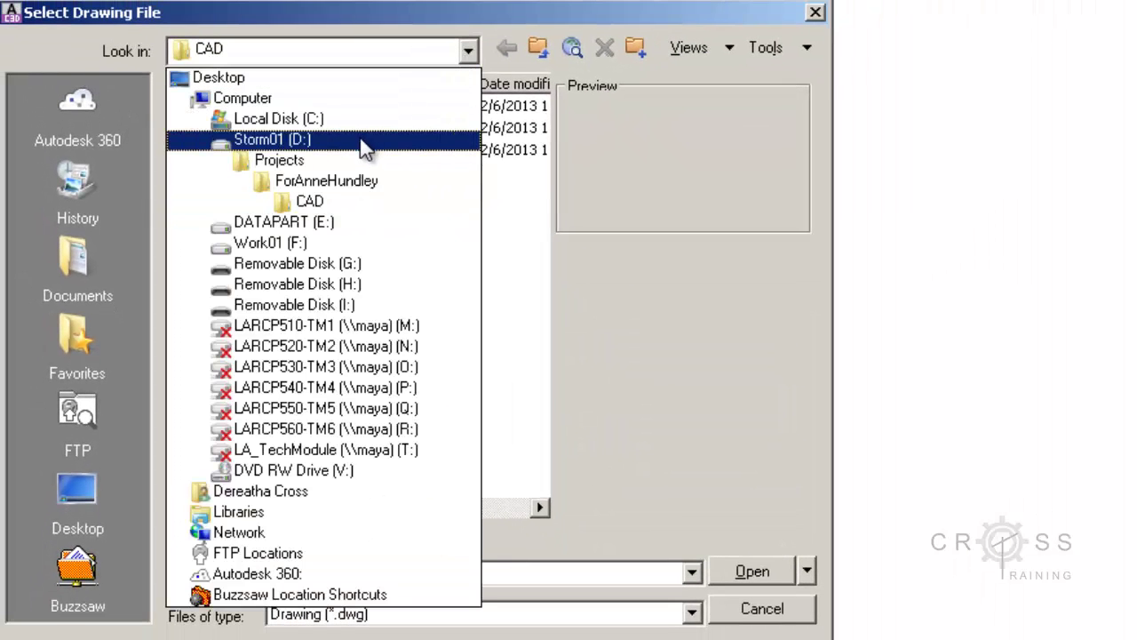
{"action": "left_click", "coordinate": [358, 161]}
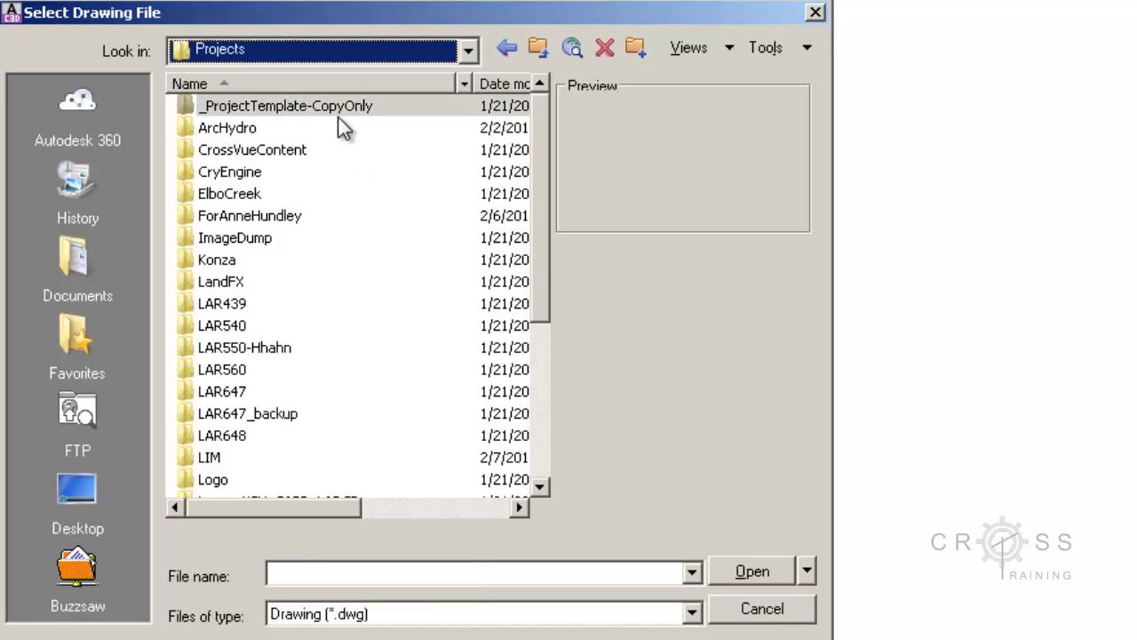
{"action": "double_click", "coordinate": [338, 113]}
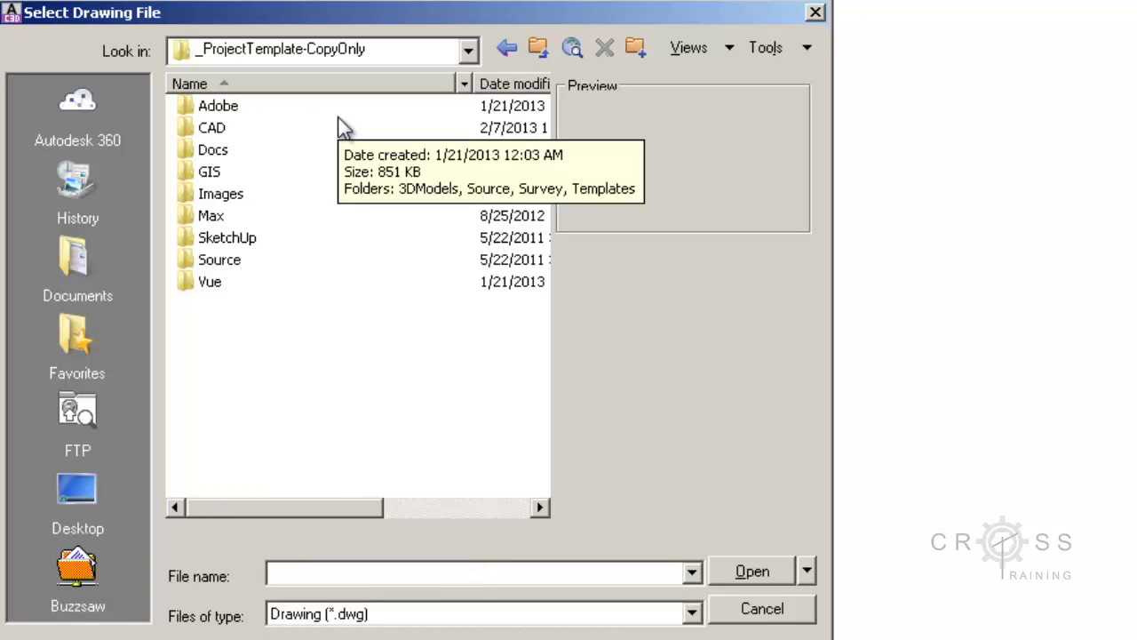
{"action": "left_click", "coordinate": [215, 128]}
{"action": "double_click", "coordinate": [215, 128]}
{"action": "double_click", "coordinate": [228, 172]}
Insert TitleBlock-24x36.dwg into the layout at 0,0,0 with a uniform scale of 1.0000 and a rotation angle of 0.
{"action": "left_click", "coordinate": [227, 128]}
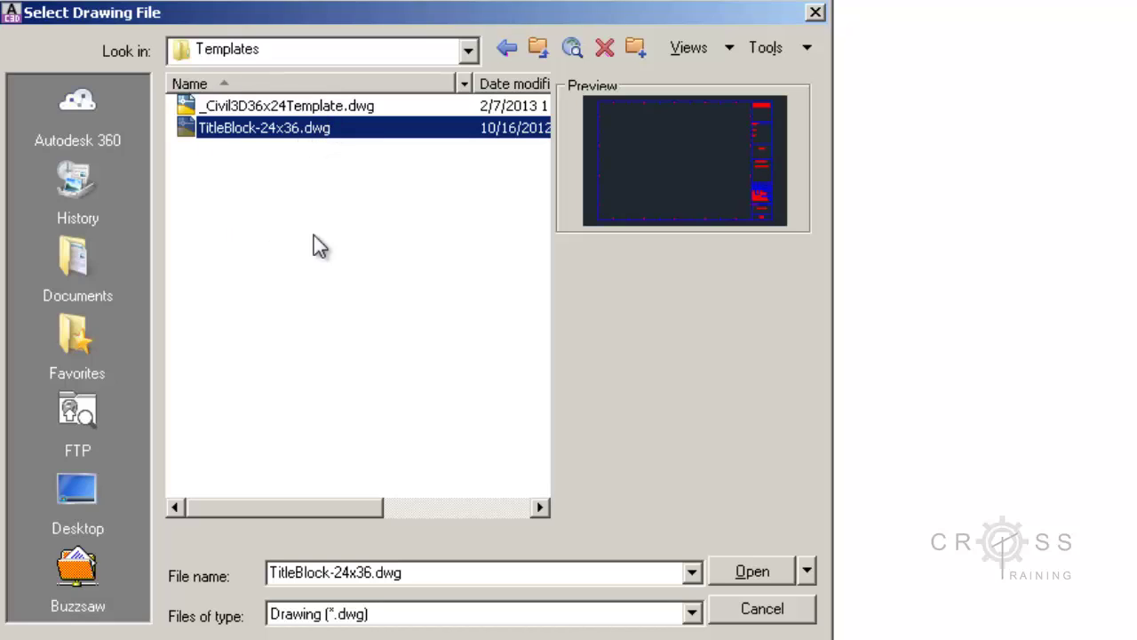
{"action": "left_click", "coordinate": [288, 112]}
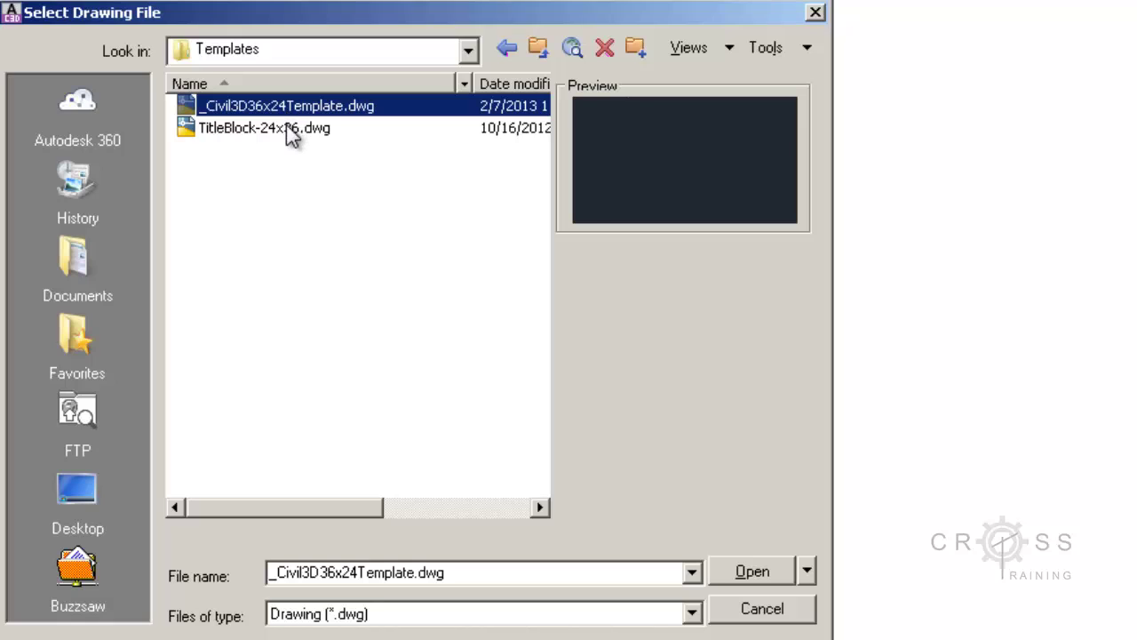
{"action": "left_click", "coordinate": [289, 129]}
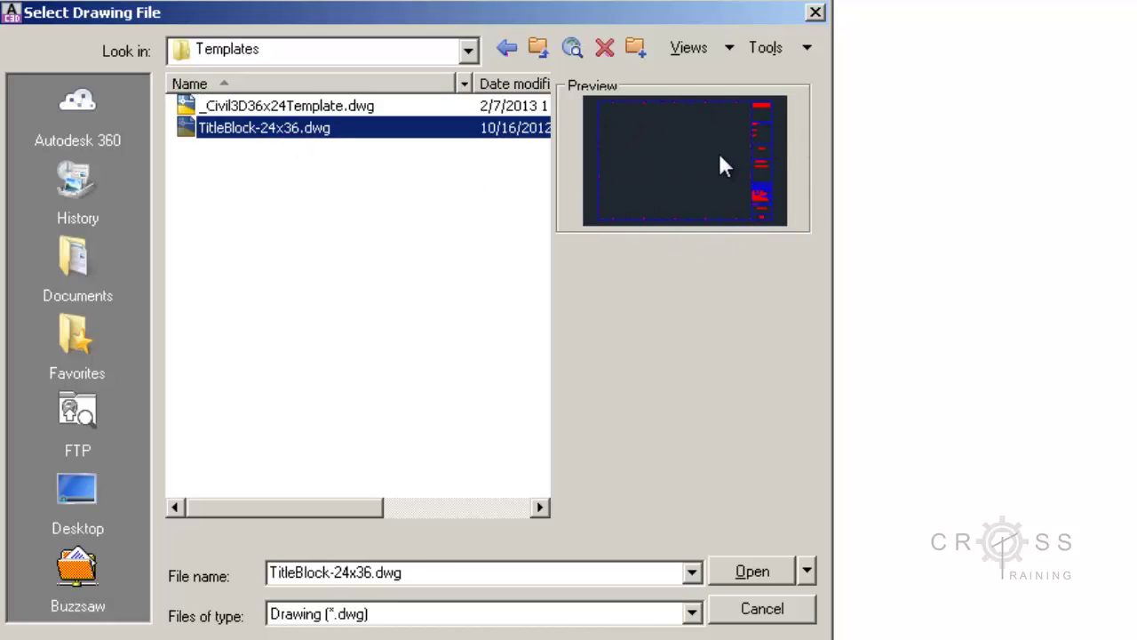
{"action": "left_click", "coordinate": [767, 568]}
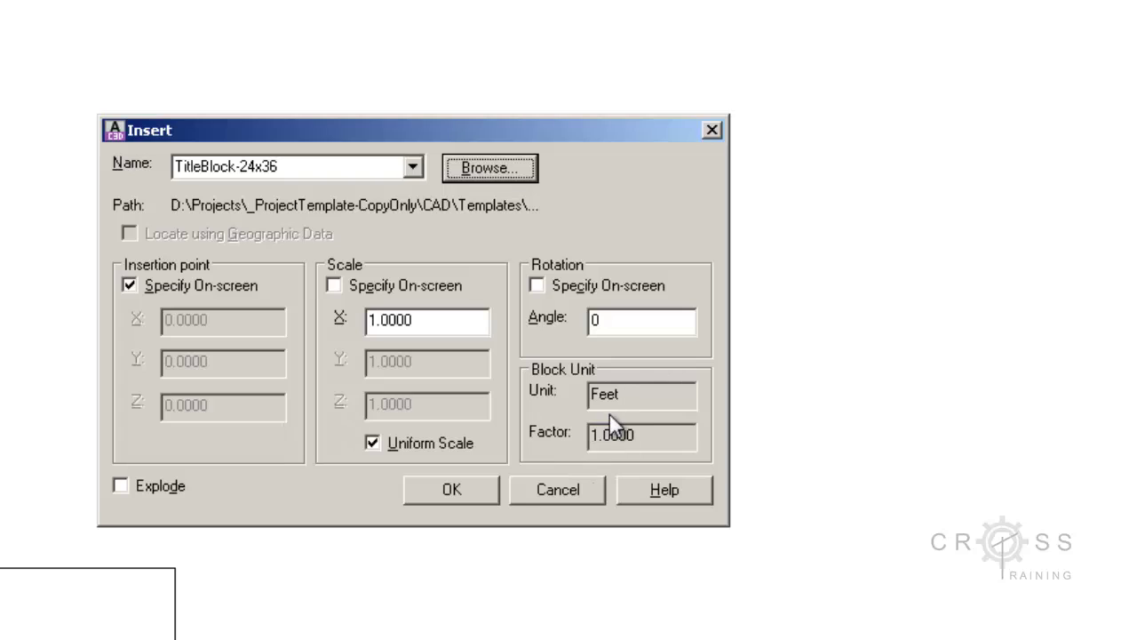
{"action": "left_click", "coordinate": [453, 490]}
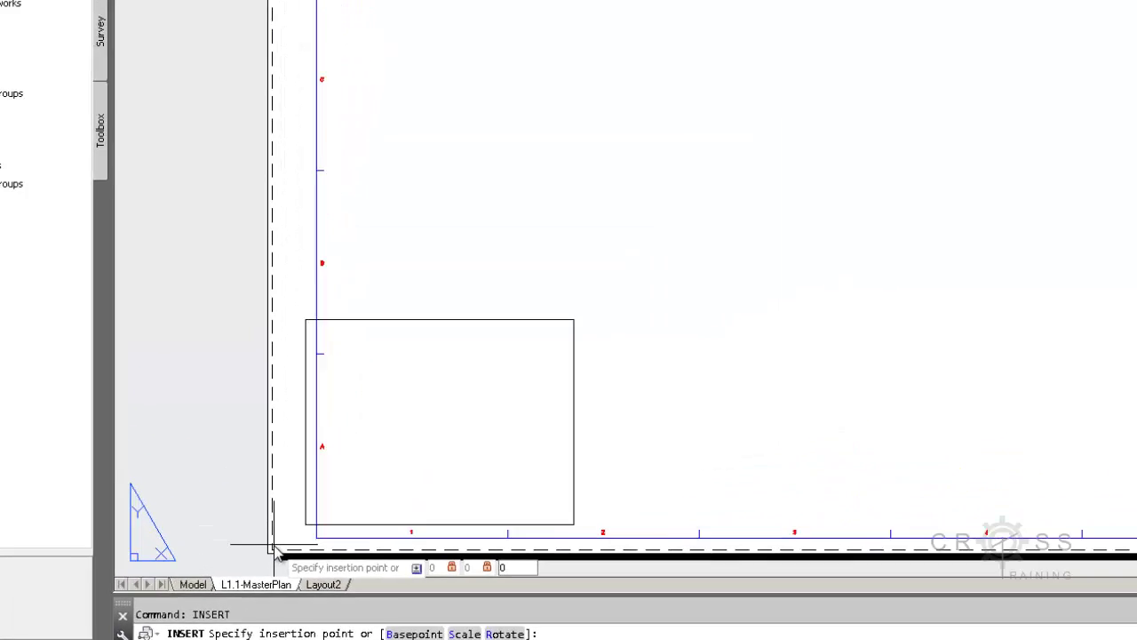
{"action": "key", "text": "Return"}
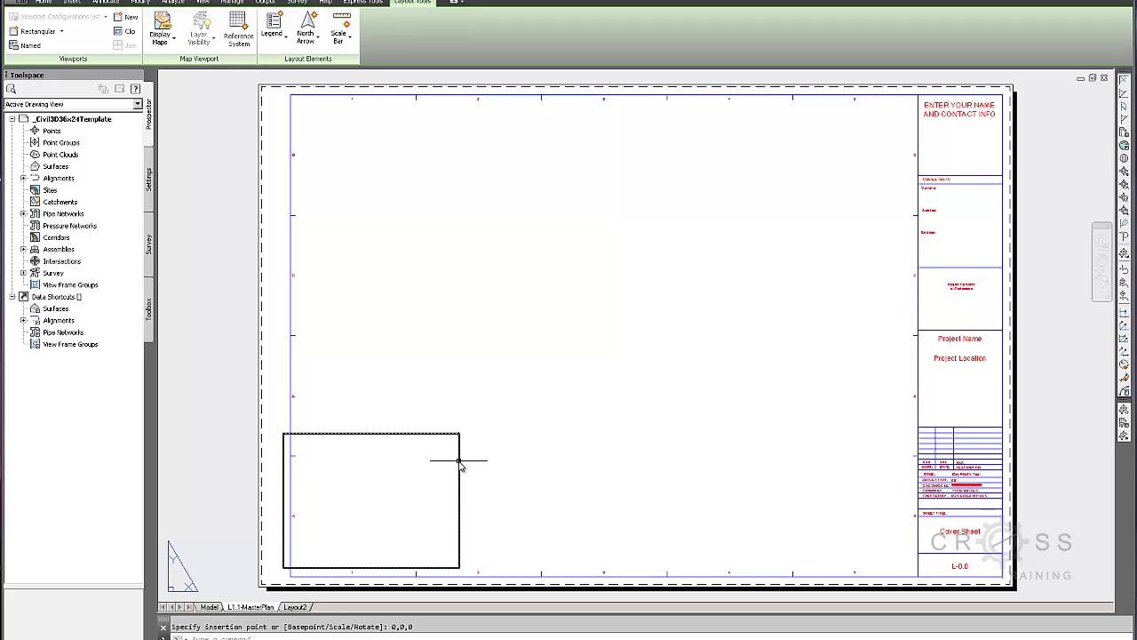
Stretch the layout viewport by its corners to fill the drawing area just inside the title block's border.
{"action": "key", "text": "Return"}
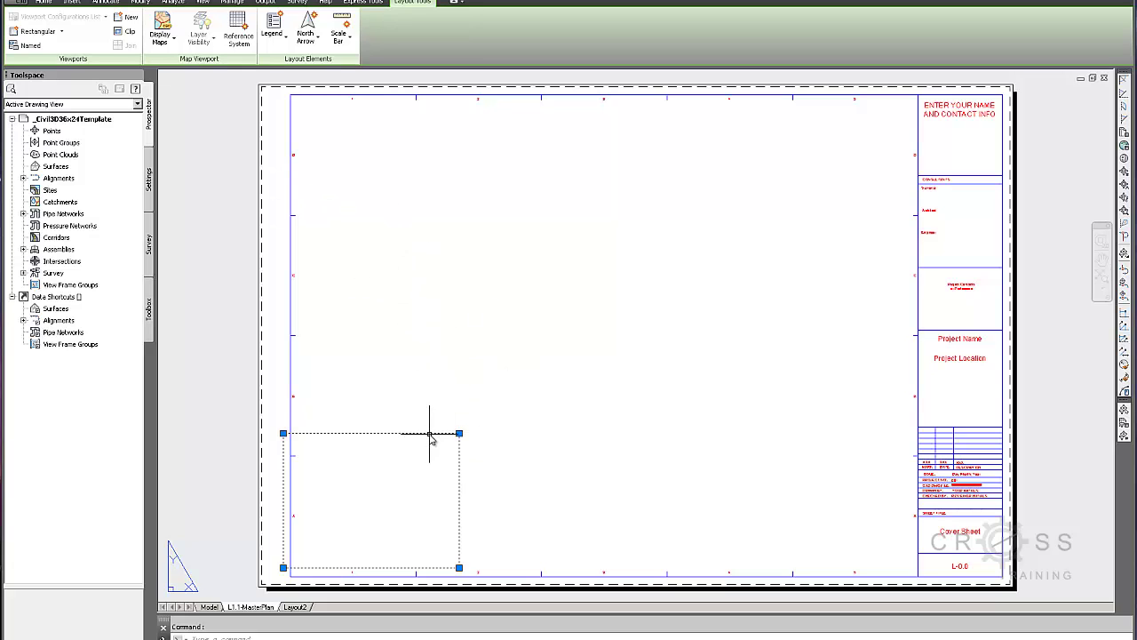
{"action": "left_click", "coordinate": [458, 433]}
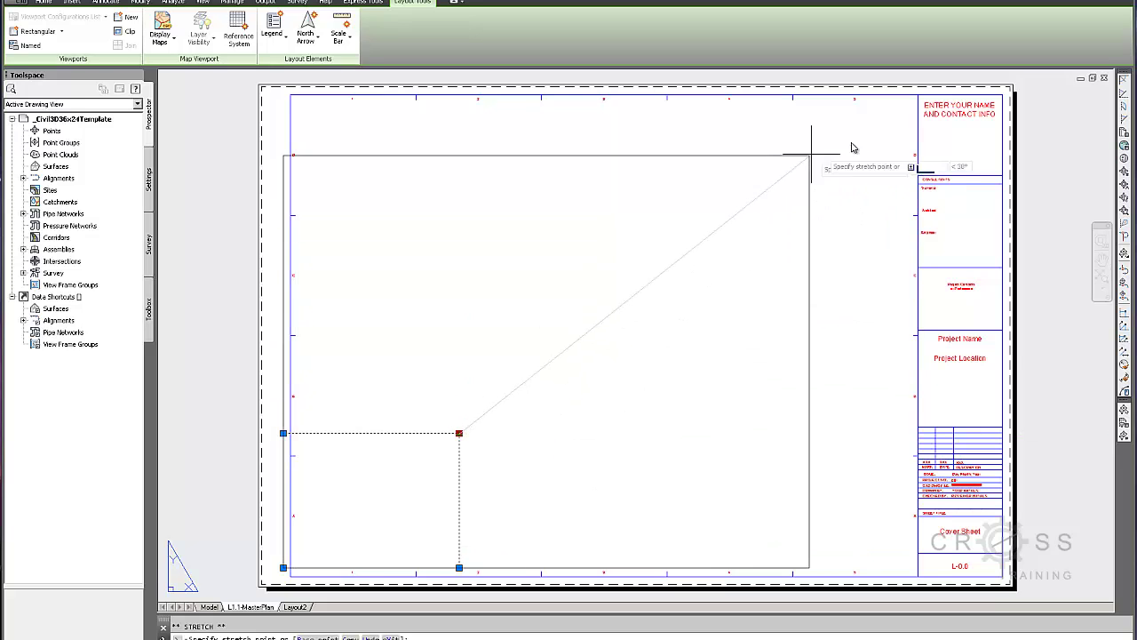
{"action": "left_click", "coordinate": [908, 105]}
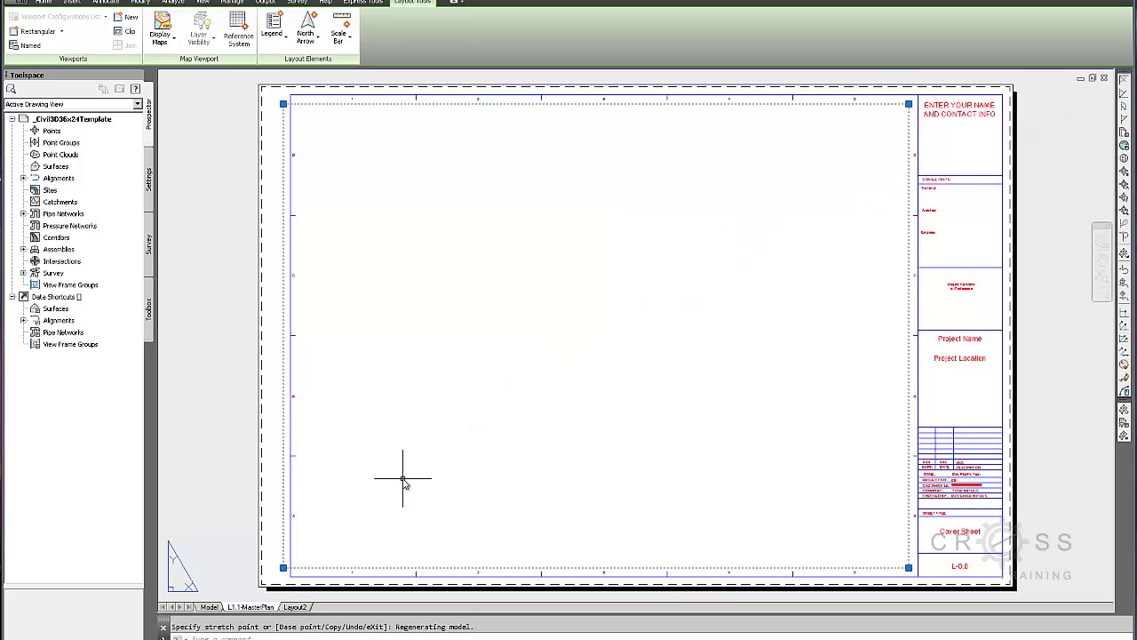
{"action": "left_click", "coordinate": [284, 567]}
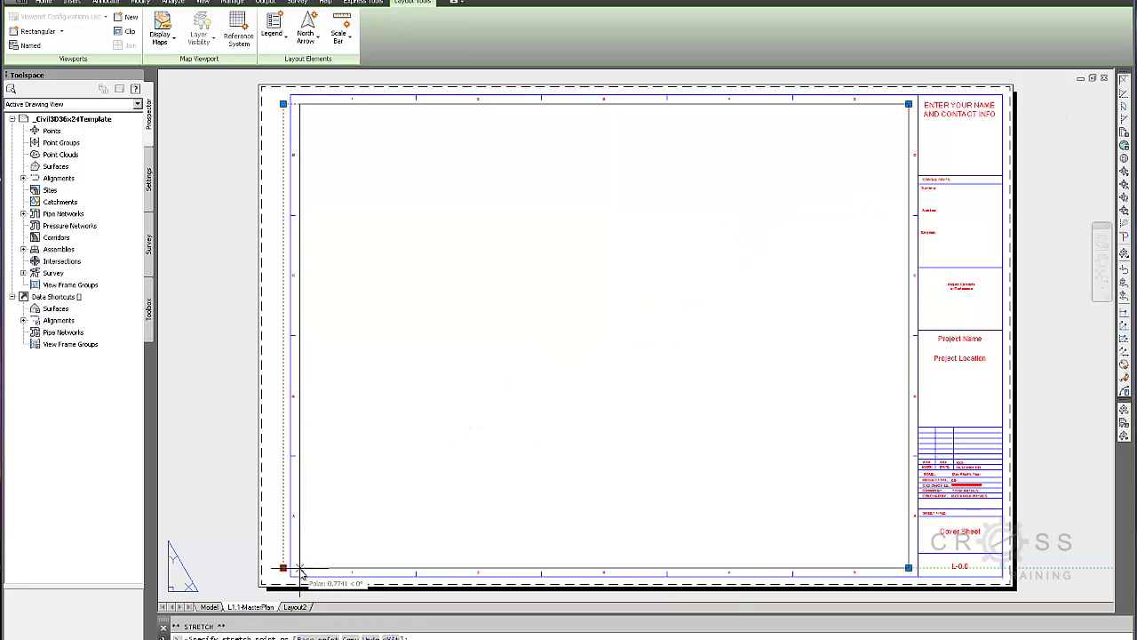
{"action": "left_click", "coordinate": [301, 569]}
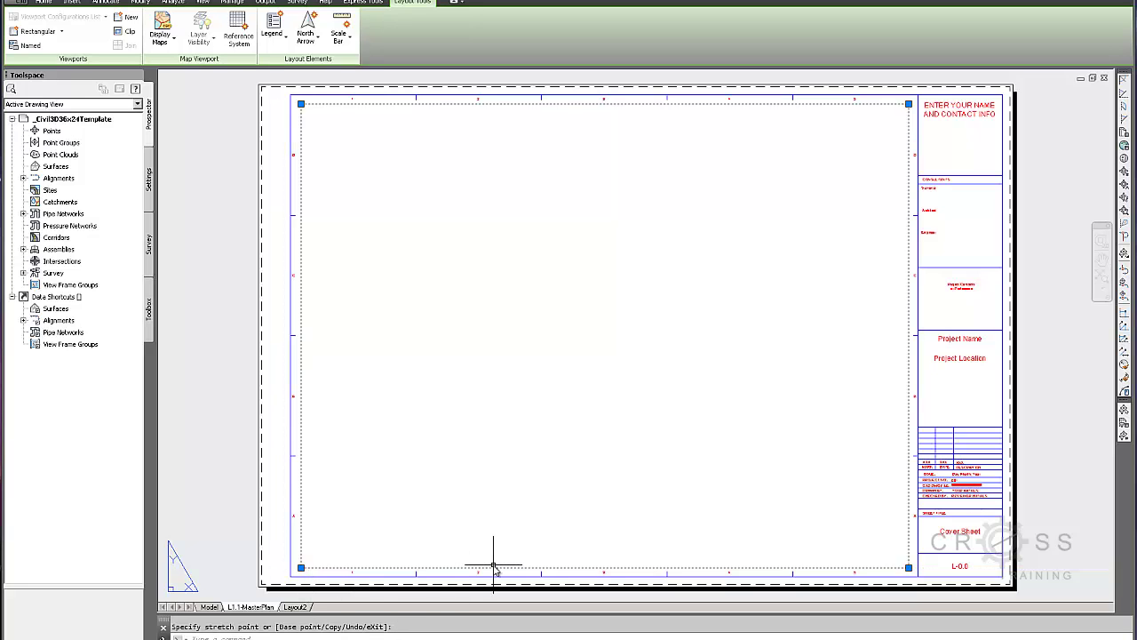
{"action": "key", "text": "Escape"}
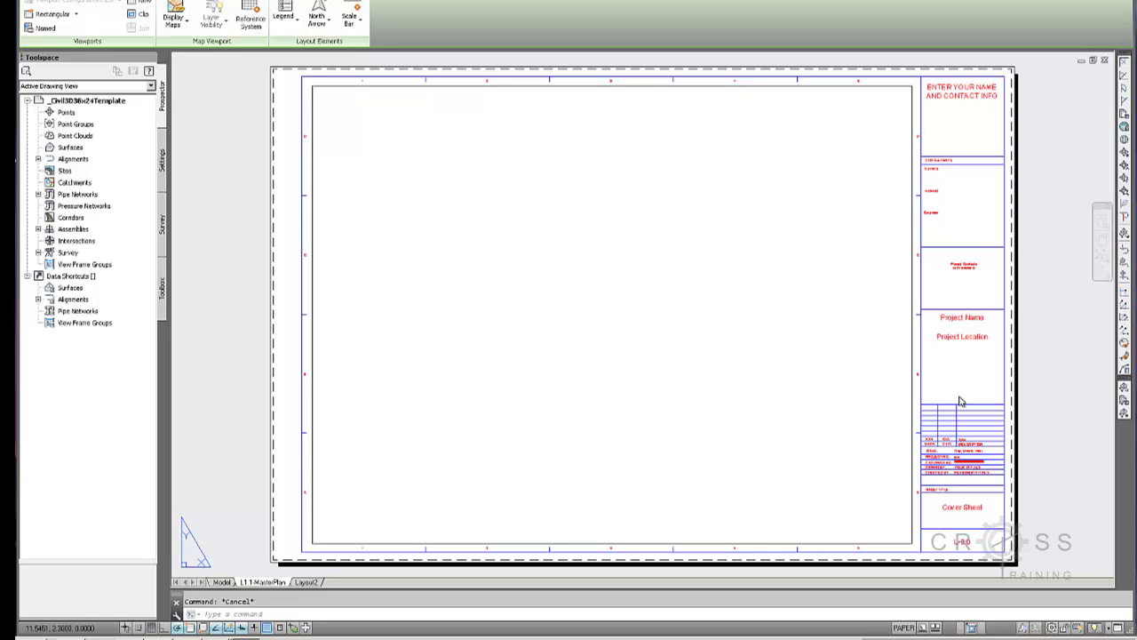
Examine the title block's name and contact info area and the consultants heading below it.
{"action": "middle_click_drag", "start_coordinate": [944, 386], "coordinate": [807, 406]}
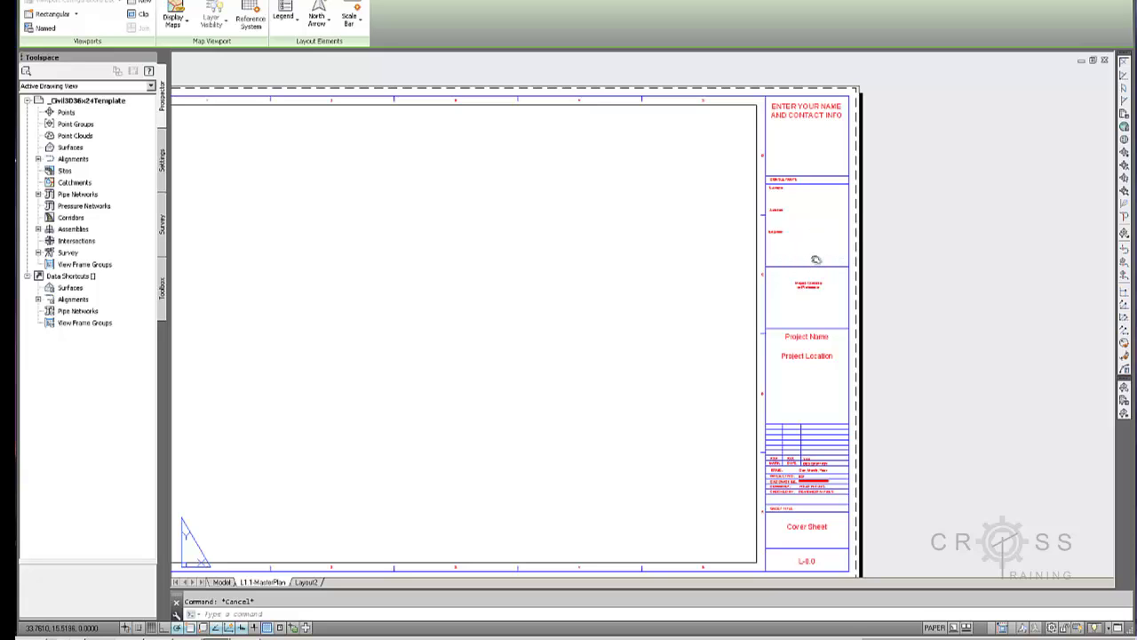
{"action": "middle_click_drag", "start_coordinate": [816, 259], "coordinate": [749, 341]}
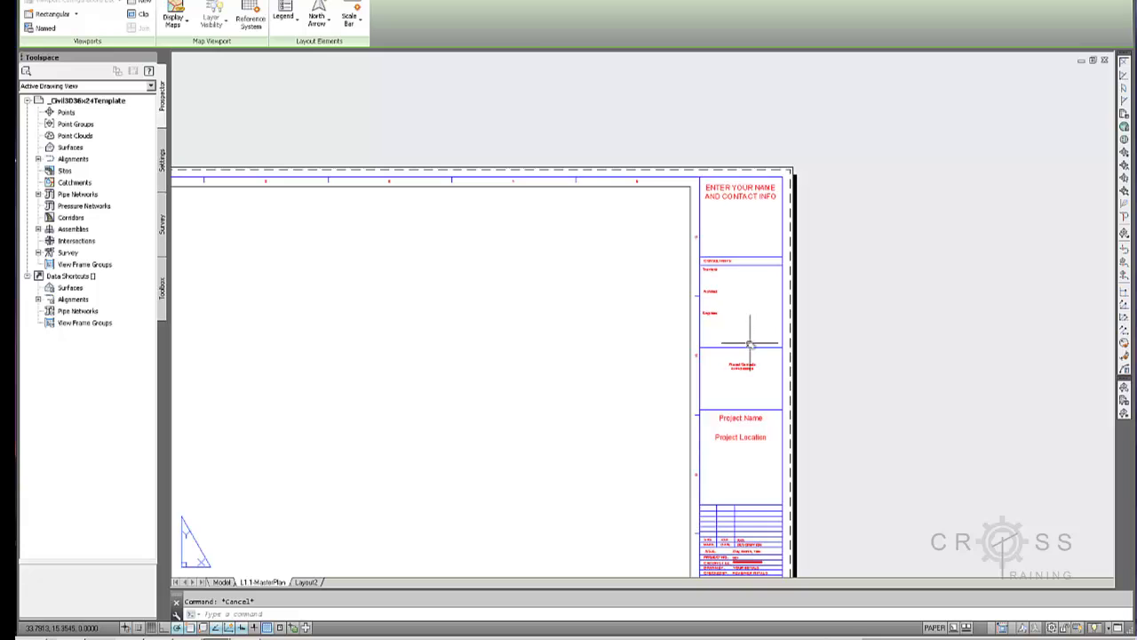
{"action": "scroll", "coordinate": [750, 344], "scroll_direction": "up", "scroll_amount": 4}
{"action": "scroll", "coordinate": [750, 345], "scroll_direction": "down", "scroll_amount": 2}
{"action": "scroll", "coordinate": [749, 345], "scroll_direction": "up", "scroll_amount": 2}
{"action": "scroll", "coordinate": [749, 345], "scroll_direction": "down", "scroll_amount": 4}
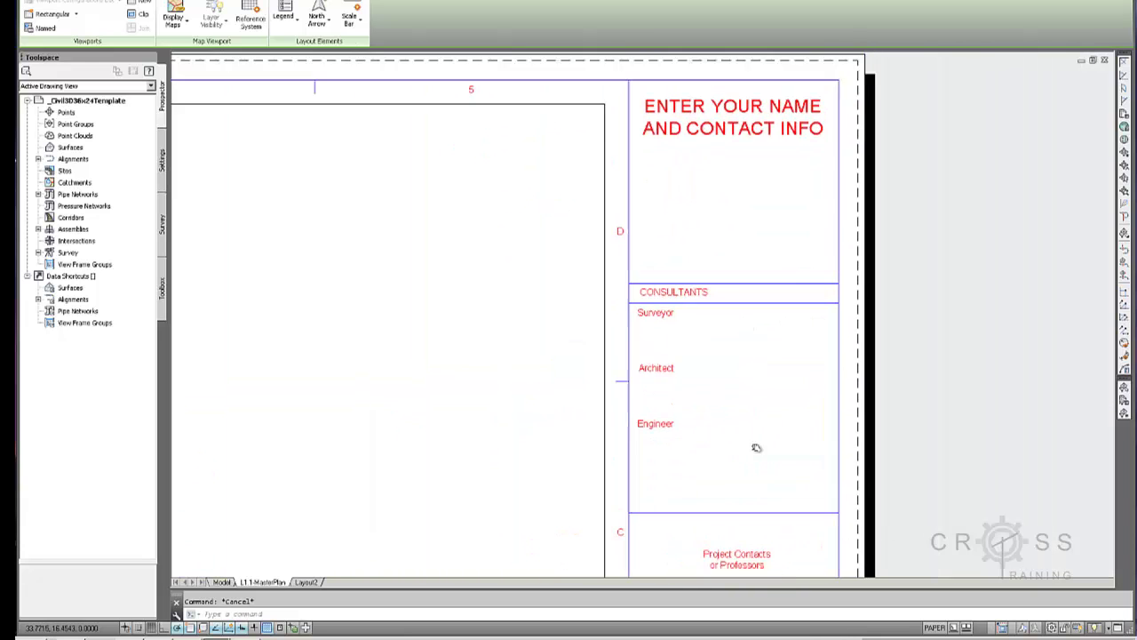
{"action": "scroll", "coordinate": [752, 373], "scroll_direction": "up", "scroll_amount": 4}
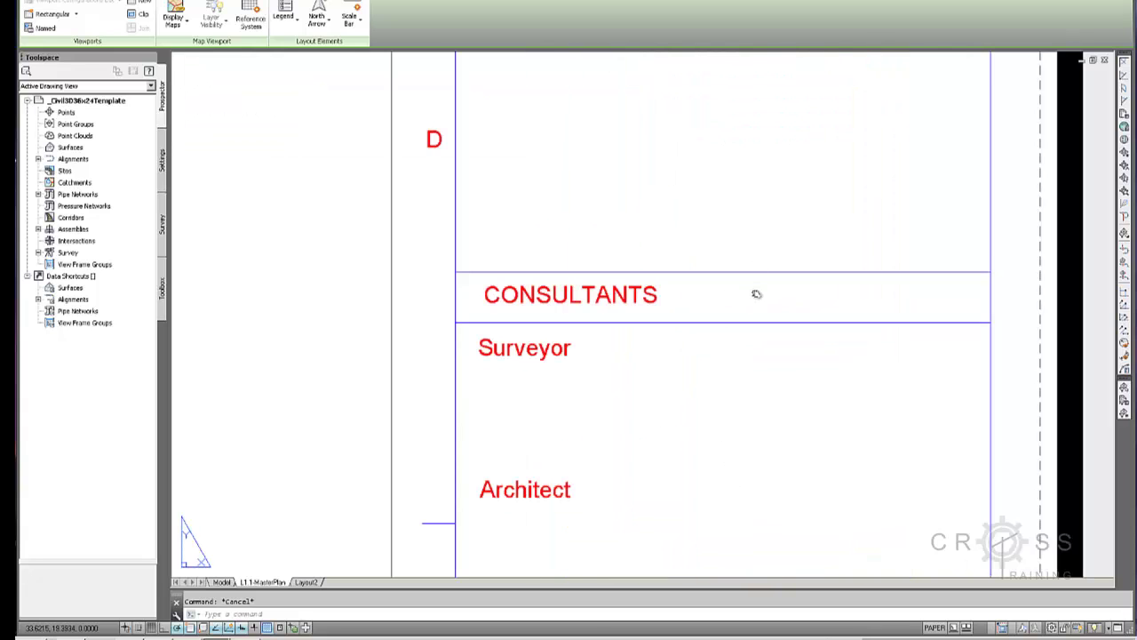
{"action": "middle_click_drag", "start_coordinate": [754, 299], "coordinate": [760, 530]}
{"action": "middle_click_drag", "start_coordinate": [764, 388], "coordinate": [762, 459]}
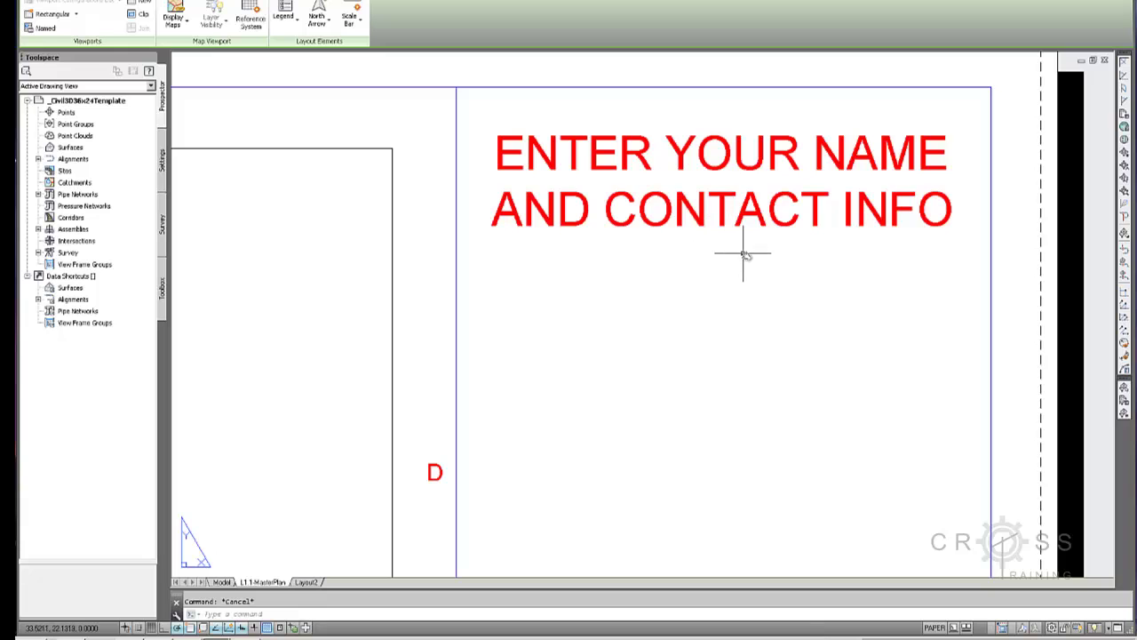
{"action": "scroll", "coordinate": [738, 258], "scroll_direction": "down", "scroll_amount": 2}
{"action": "scroll", "coordinate": [738, 258], "scroll_direction": "down", "scroll_amount": 7}
{"action": "middle_click_drag", "start_coordinate": [734, 358], "coordinate": [738, 396]}
{"action": "scroll", "coordinate": [734, 310], "scroll_direction": "up", "scroll_amount": 6}
{"action": "scroll", "coordinate": [734, 310], "scroll_direction": "up", "scroll_amount": 2}
{"action": "scroll", "coordinate": [751, 356], "scroll_direction": "up", "scroll_amount": 2}
{"action": "middle_click_drag", "start_coordinate": [752, 355], "coordinate": [726, 401]}
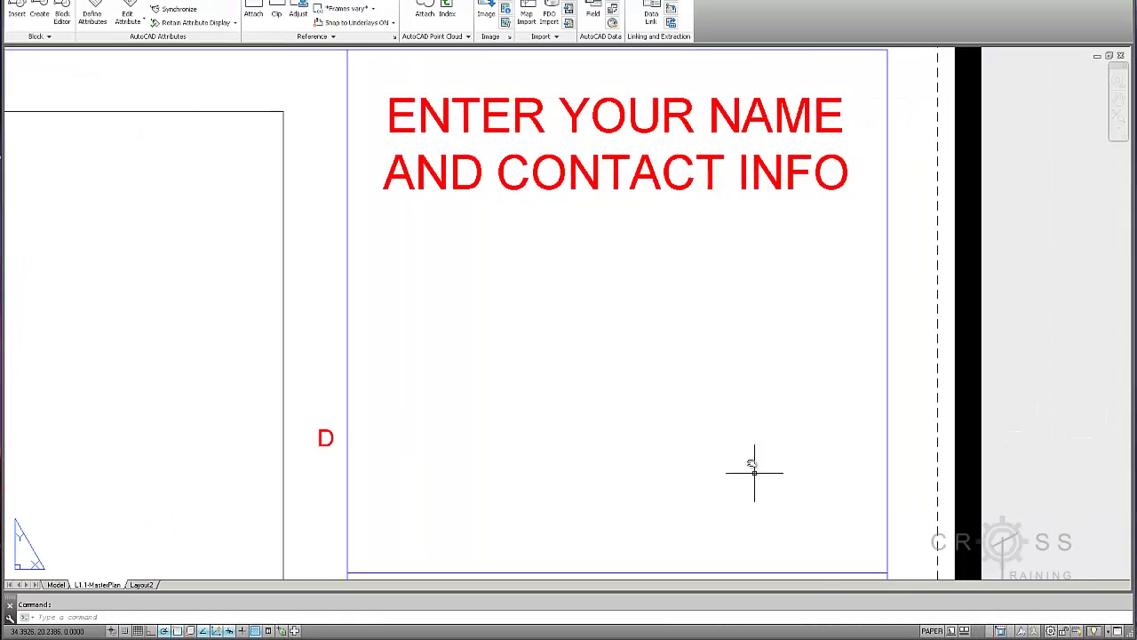
Examine the title block's Surveyor, Architect and Engineer entries and the Project Contacts or Professors section.
{"action": "middle_click_drag", "start_coordinate": [752, 464], "coordinate": [752, 213]}
{"action": "middle_click_drag", "start_coordinate": [740, 411], "coordinate": [741, 259]}
{"action": "middle_click_drag", "start_coordinate": [737, 351], "coordinate": [725, 218]}
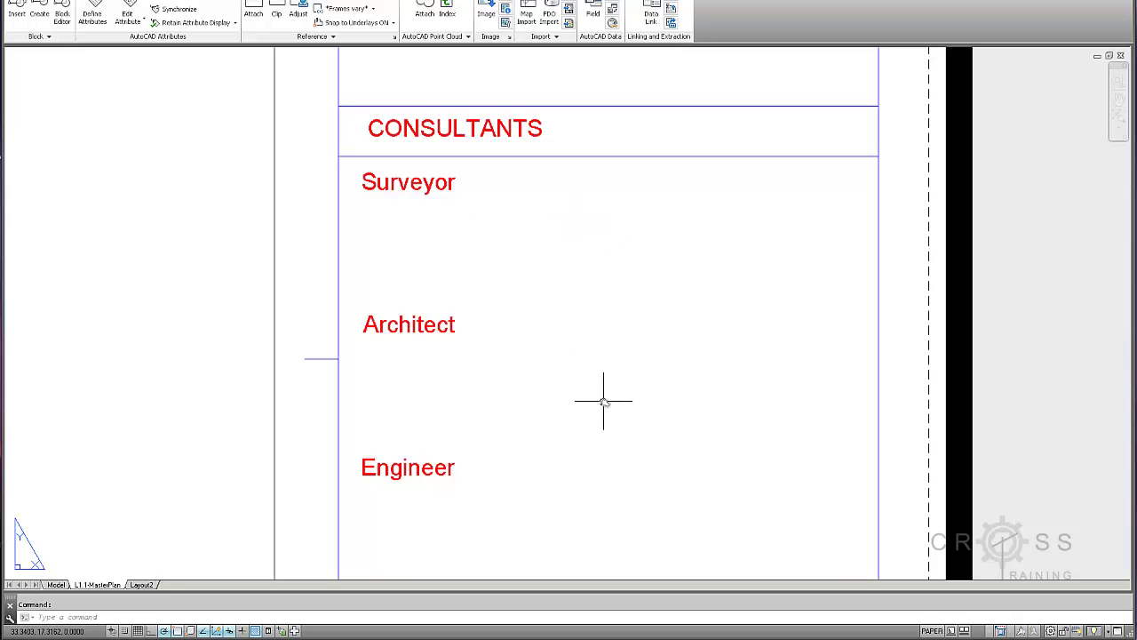
{"action": "middle_click_drag", "start_coordinate": [604, 399], "coordinate": [541, 279]}
{"action": "middle_click_drag", "start_coordinate": [580, 487], "coordinate": [541, 338]}
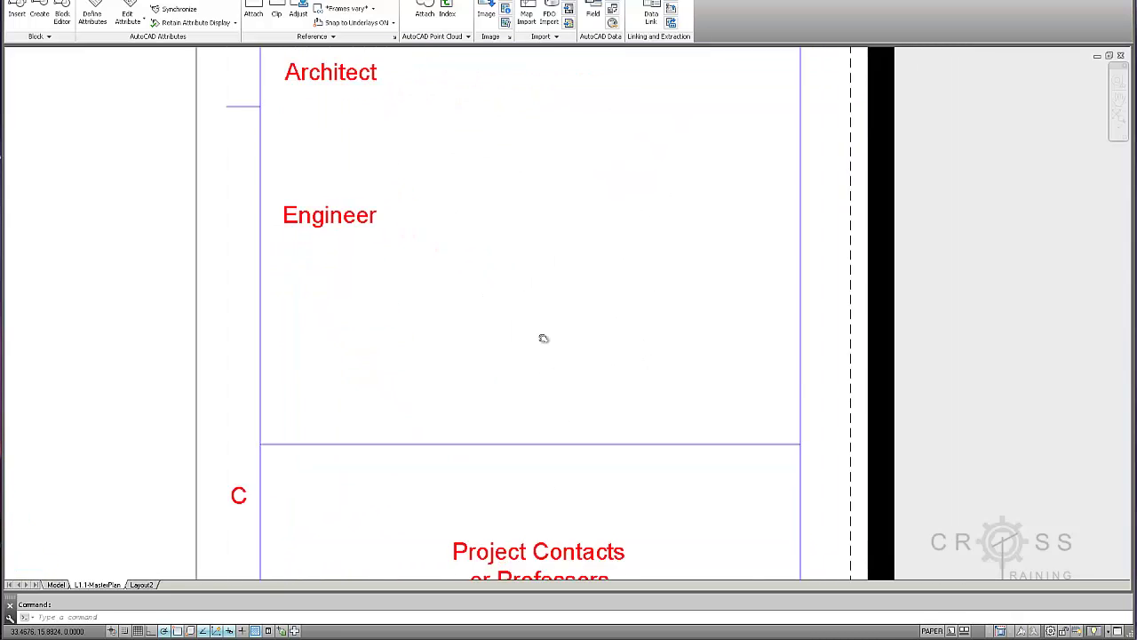
{"action": "middle_click_drag", "start_coordinate": [548, 475], "coordinate": [541, 320]}
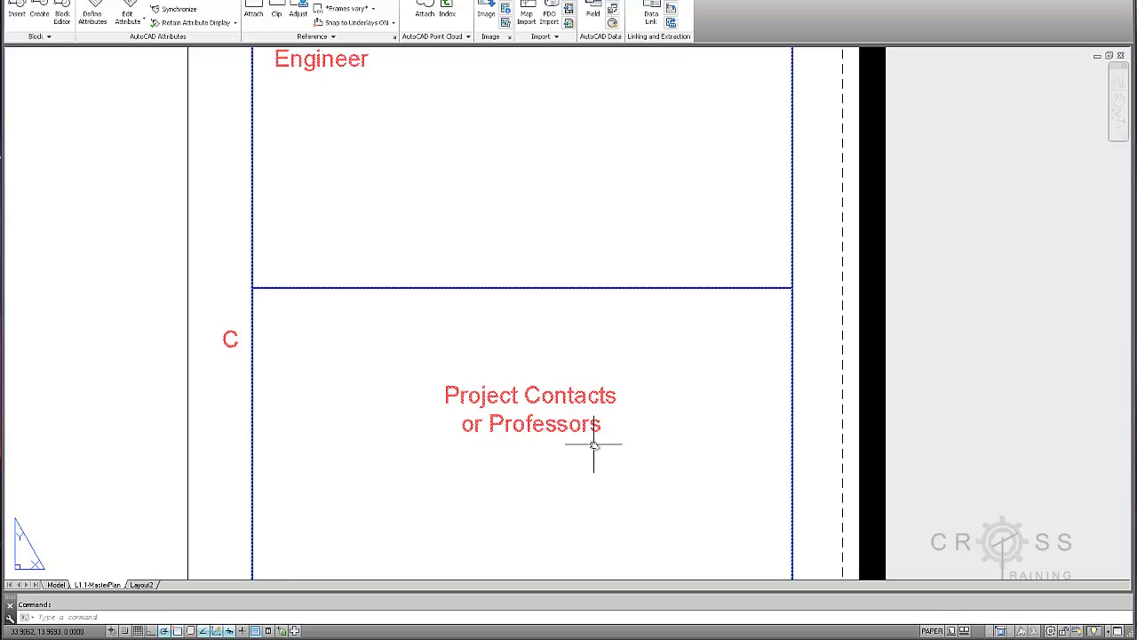
{"action": "mouse_move", "coordinate": [594, 450]}
{"action": "middle_mouse_down"}
{"action": "mouse_move", "coordinate": [578, 358]}
{"action": "mouse_move", "coordinate": [583, 262]}
{"action": "middle_mouse_up"}
{"action": "middle_click_drag", "start_coordinate": [586, 391], "coordinate": [595, 246]}
{"action": "middle_click_drag", "start_coordinate": [606, 428], "coordinate": [591, 213]}
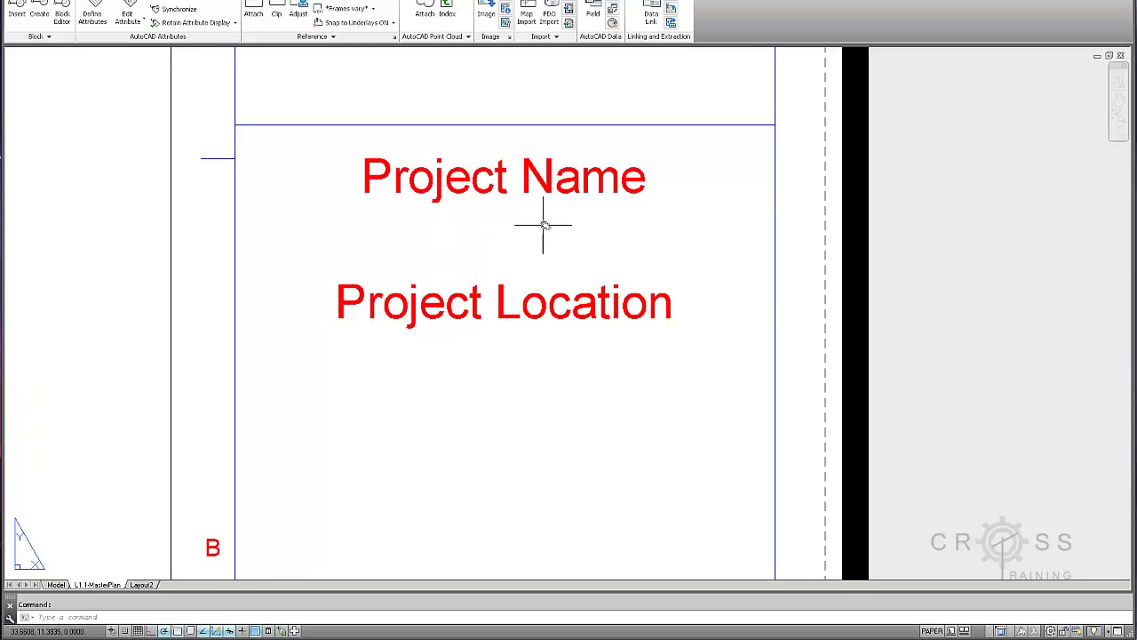
Review the title block's project name and location, revision table, issue and drafting fields, sheet title and sheet number.
{"action": "middle_click_drag", "start_coordinate": [533, 355], "coordinate": [535, 64]}
{"action": "middle_click_drag", "start_coordinate": [533, 203], "coordinate": [533, 122]}
{"action": "middle_click_drag", "start_coordinate": [533, 289], "coordinate": [533, 112]}
{"action": "middle_click_drag", "start_coordinate": [515, 325], "coordinate": [523, 152]}
{"action": "middle_click_drag", "start_coordinate": [512, 293], "coordinate": [529, 259]}
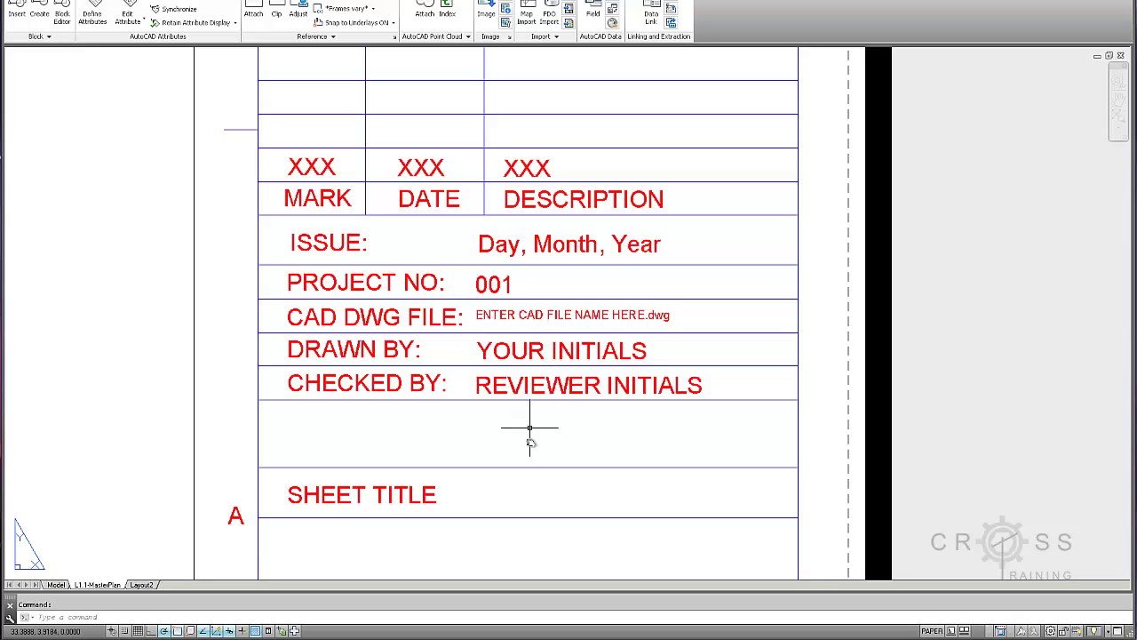
{"action": "middle_click_drag", "start_coordinate": [531, 498], "coordinate": [584, 140]}
{"action": "middle_click_drag", "start_coordinate": [589, 254], "coordinate": [612, 284]}
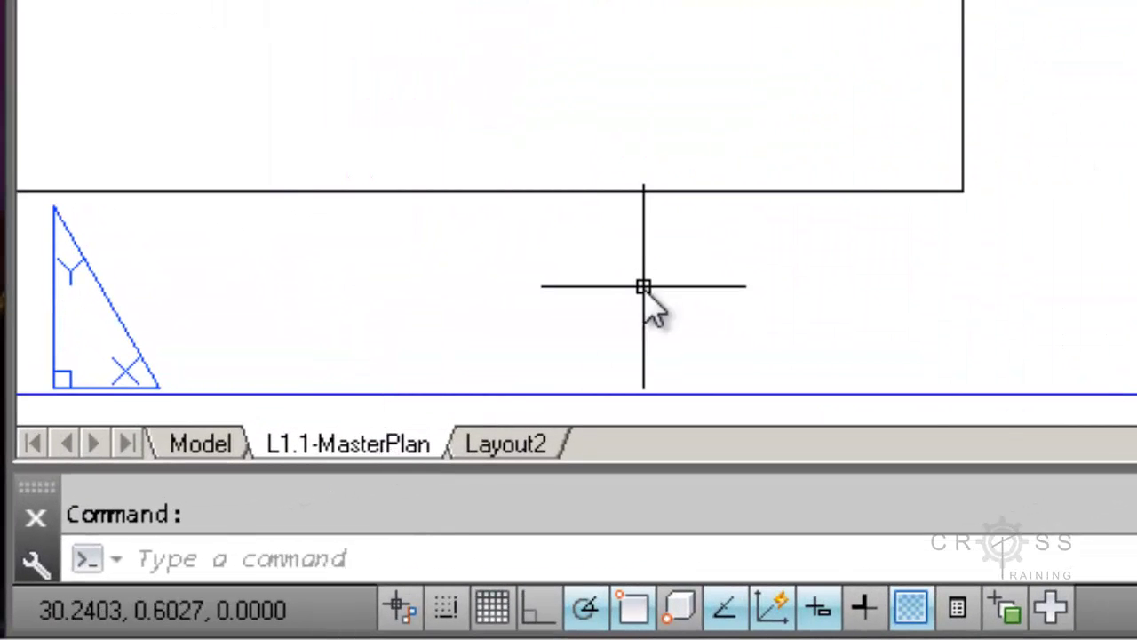
Copy the L1.1-MasterPlan layout to the end, move the copy ahead of Layout2, and return to the original layout.
{"action": "right_click", "coordinate": [379, 457]}
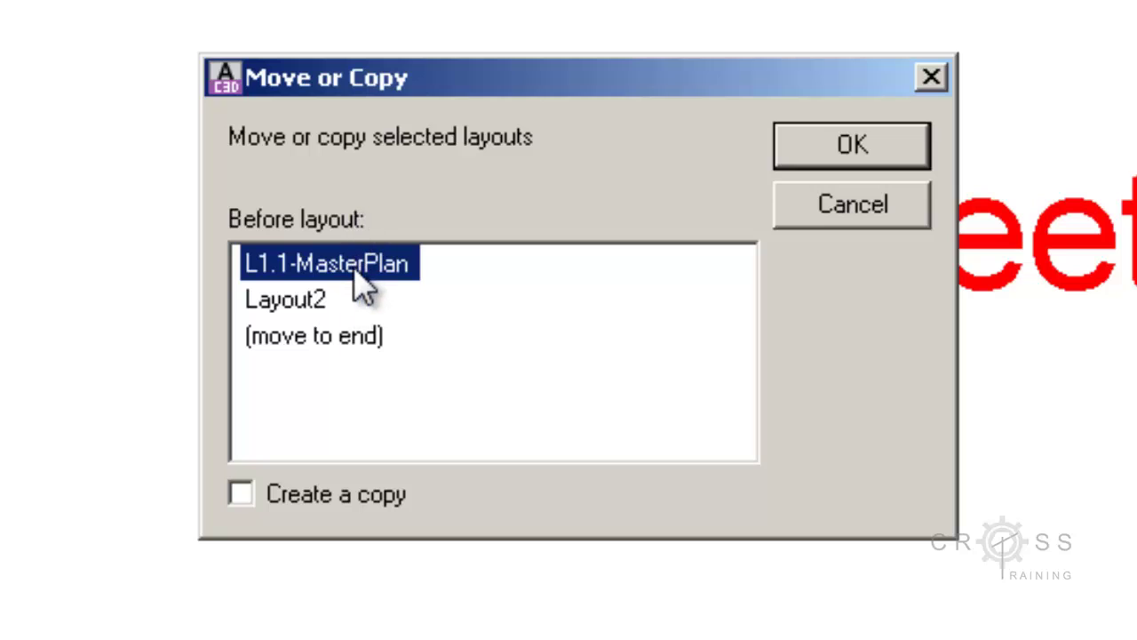
{"action": "left_click", "coordinate": [360, 341]}
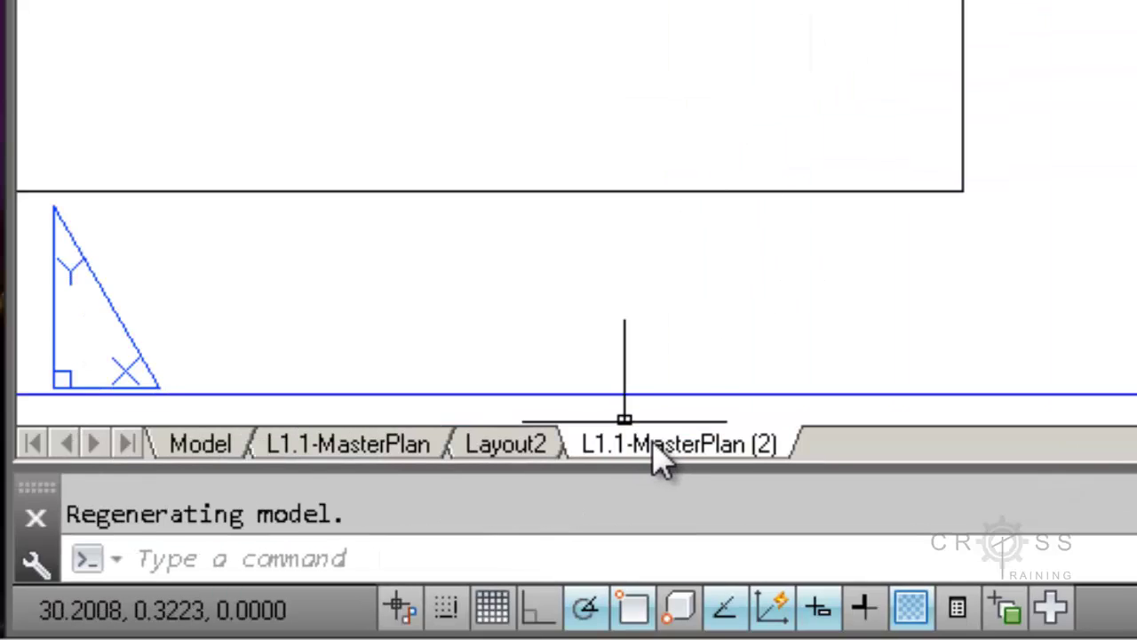
{"action": "left_click_drag", "start_coordinate": [459, 437], "coordinate": [488, 467]}
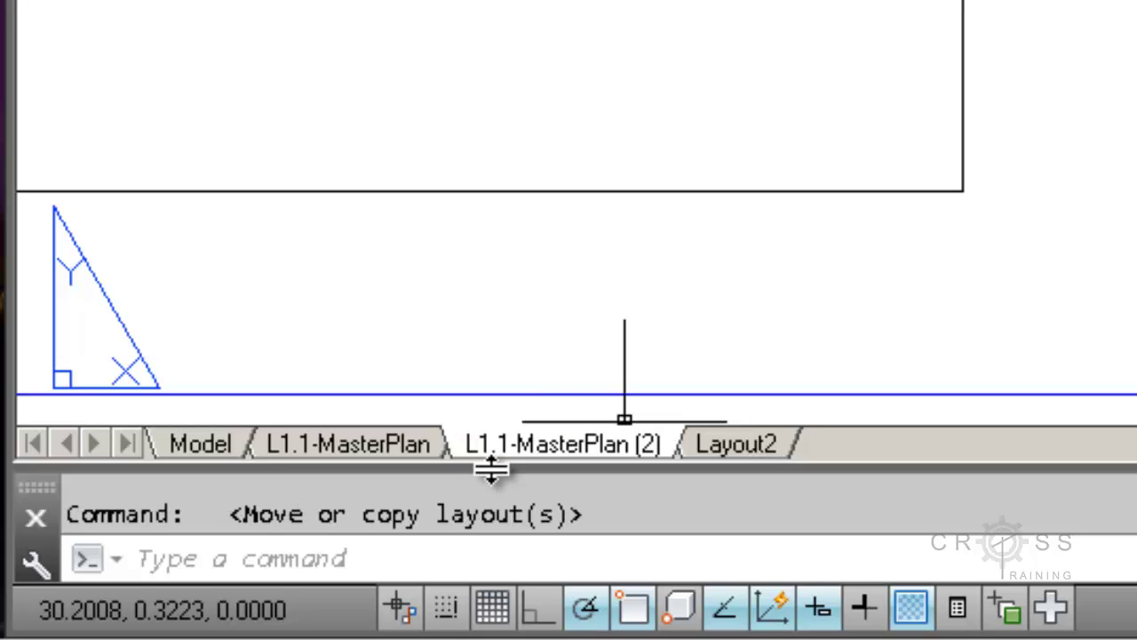
{"action": "left_click", "coordinate": [384, 457]}
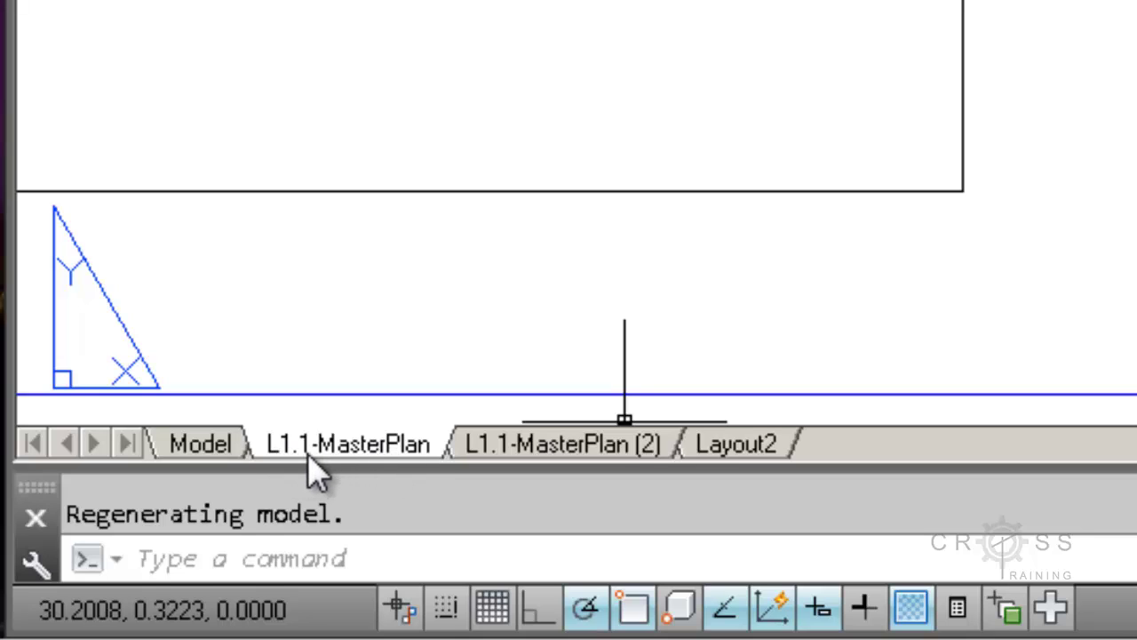
{"action": "left_click", "coordinate": [553, 449]}
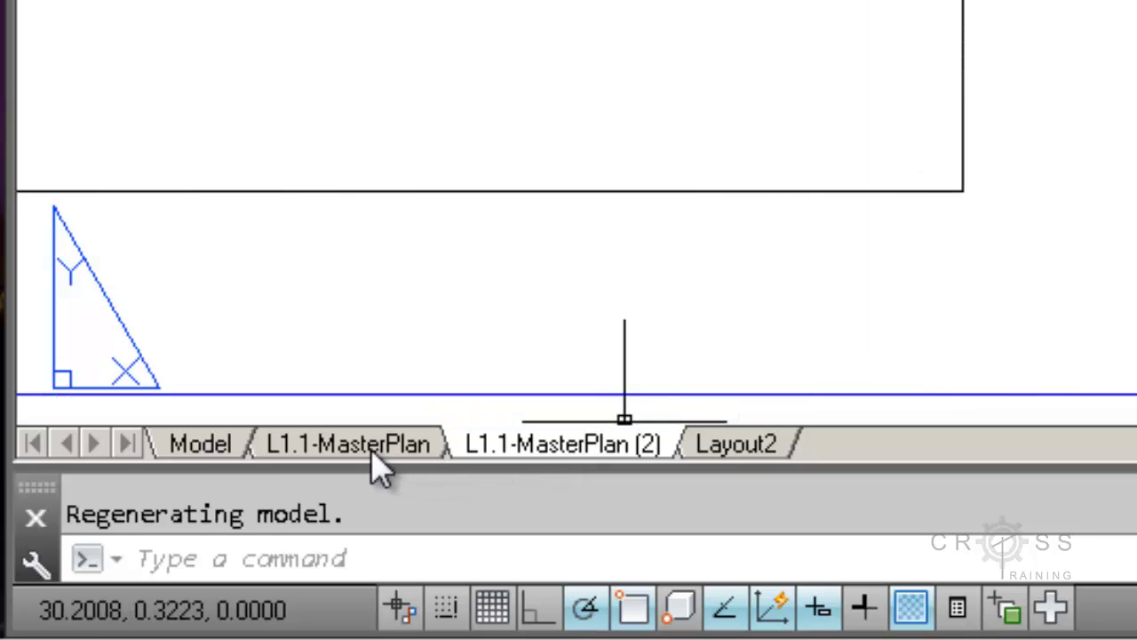
{"action": "left_click", "coordinate": [373, 466]}
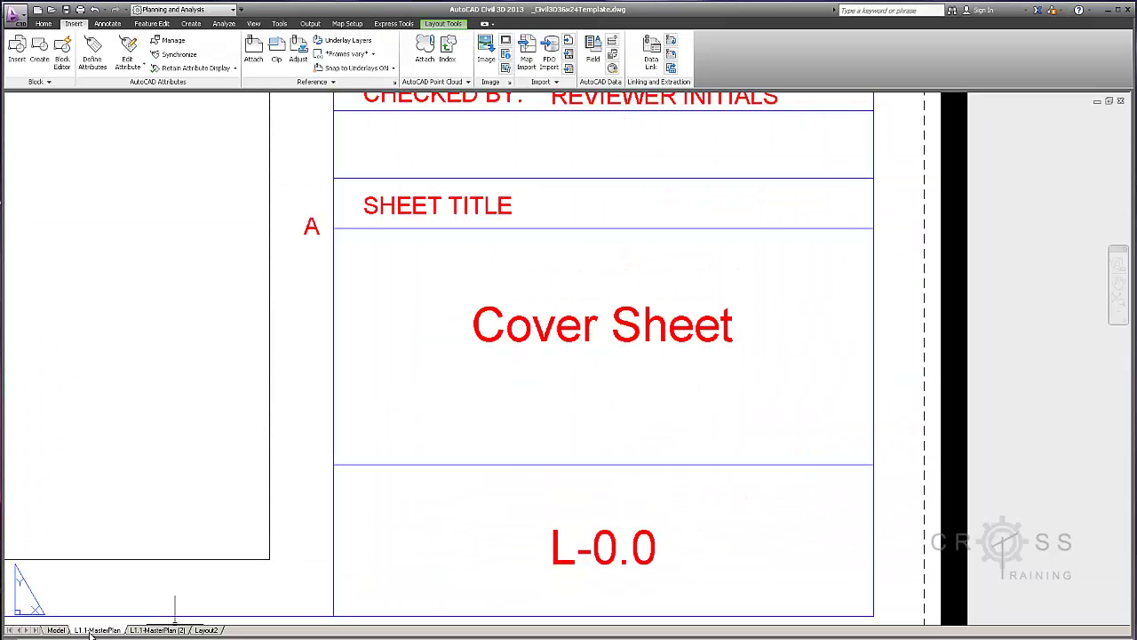
Save the template drawing with the whole L1.1-MasterPlan sheet in view, and leave nothing selected.
{"action": "middle_click_drag", "start_coordinate": [218, 468], "coordinate": [429, 492]}
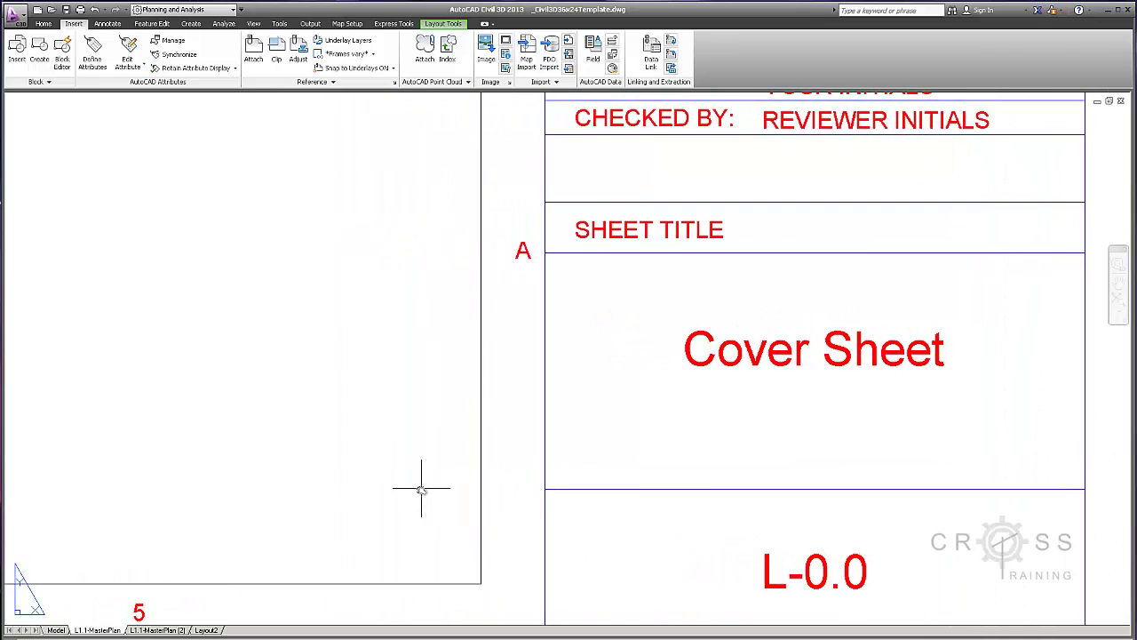
{"action": "scroll", "coordinate": [421, 488], "scroll_direction": "down", "scroll_amount": 4}
{"action": "scroll", "coordinate": [421, 488], "scroll_direction": "down", "scroll_amount": 2}
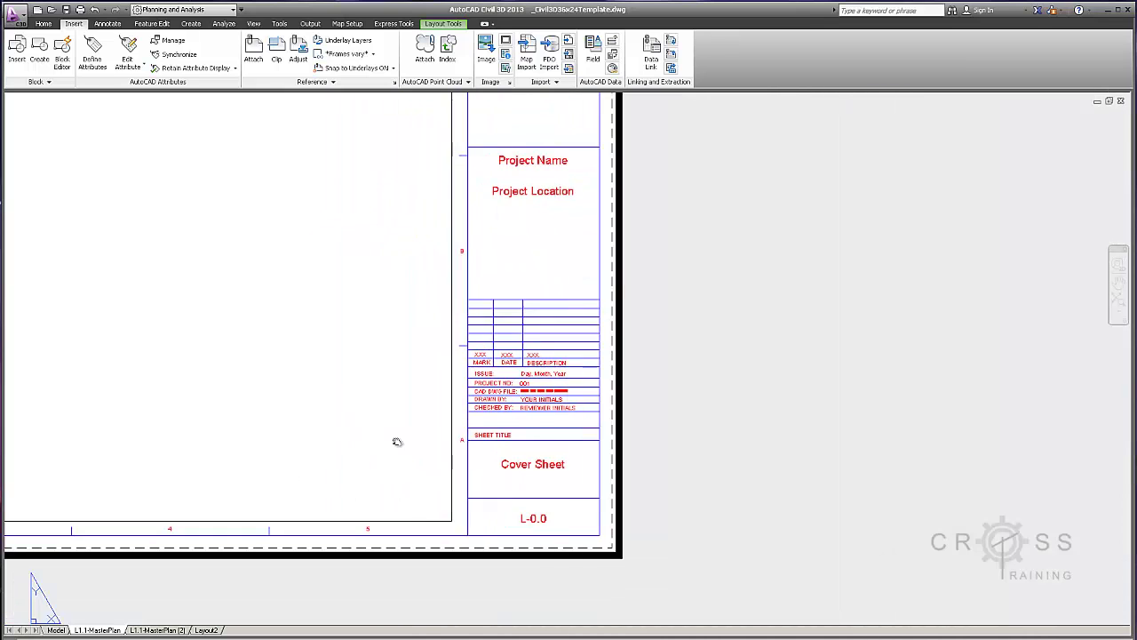
{"action": "scroll", "coordinate": [578, 479], "scroll_direction": "down", "scroll_amount": 4}
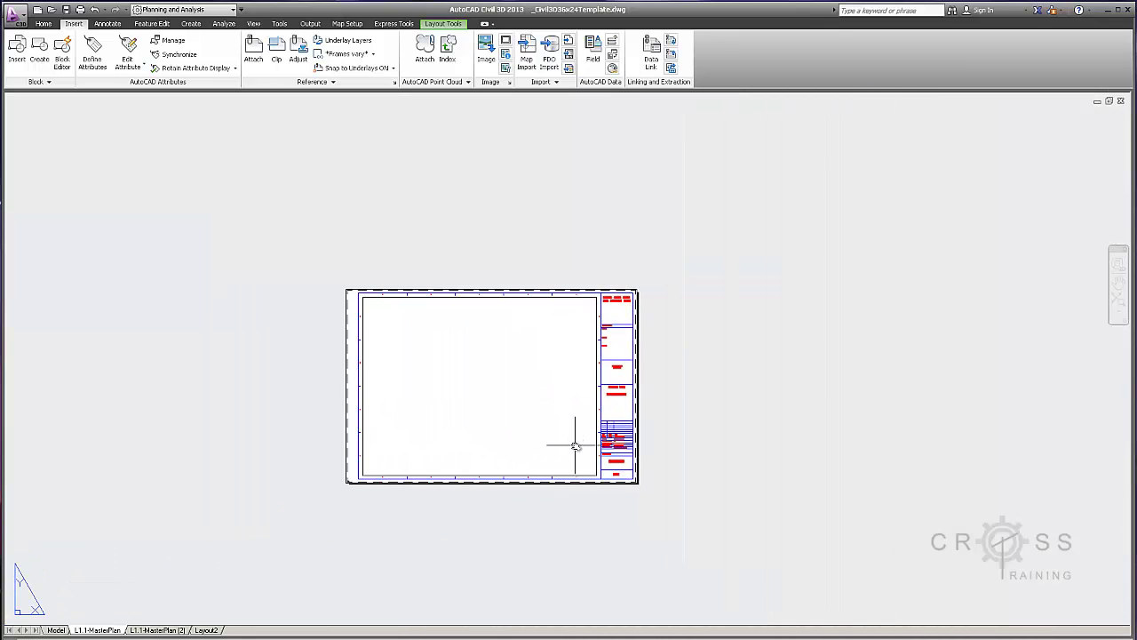
{"action": "scroll", "coordinate": [576, 444], "scroll_direction": "up", "scroll_amount": 4}
{"action": "middle_click_drag", "start_coordinate": [525, 421], "coordinate": [639, 485]}
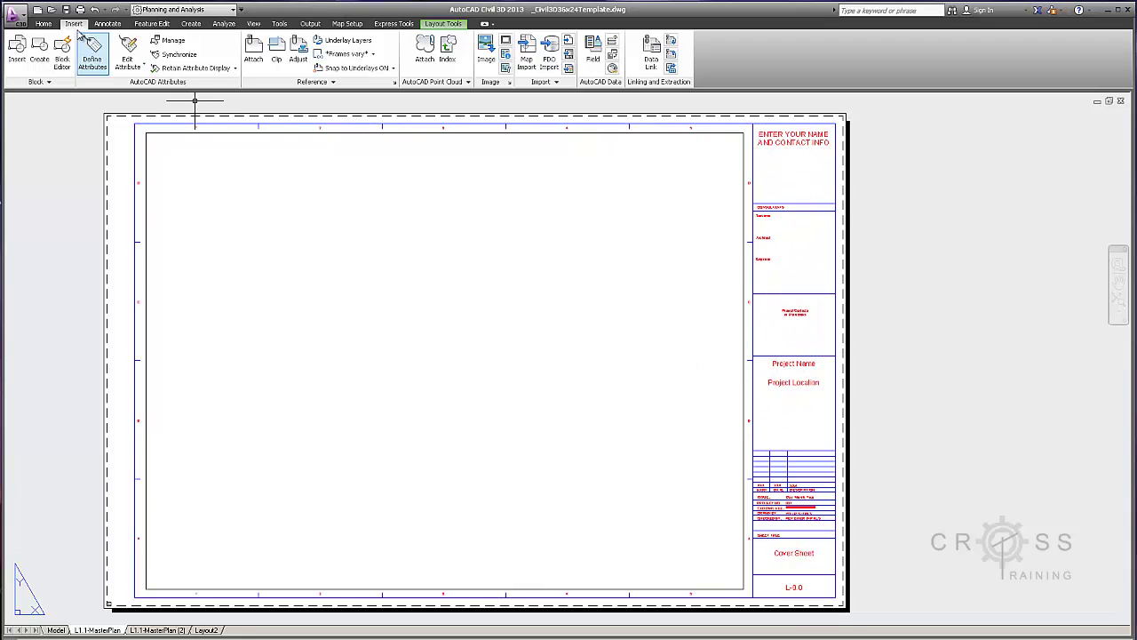
{"action": "left_click", "coordinate": [66, 8]}
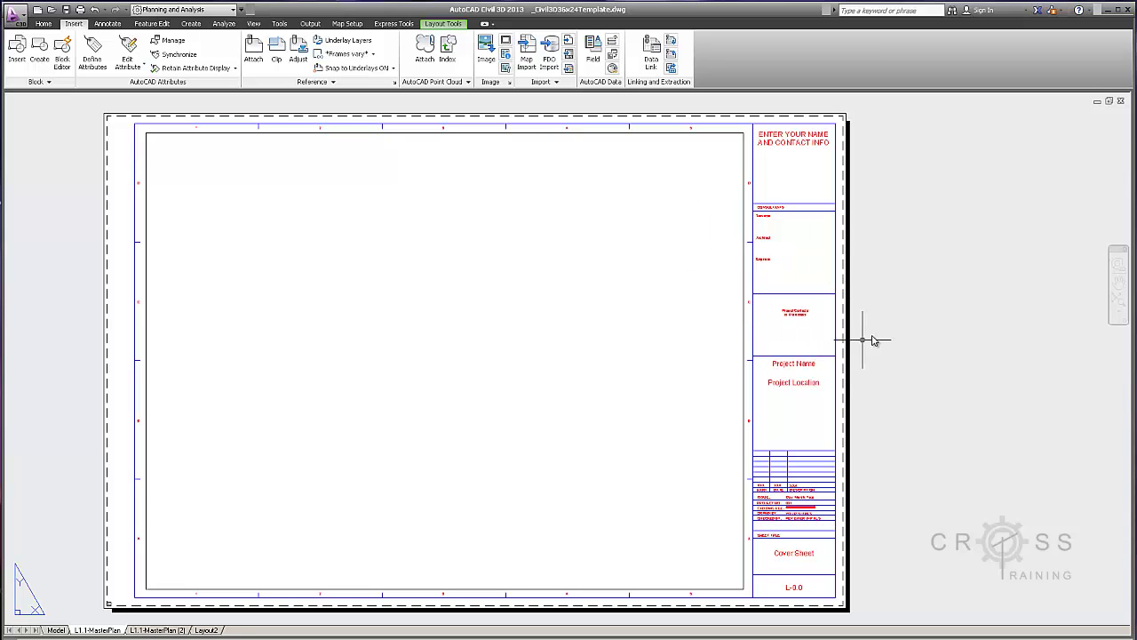
{"action": "left_click", "coordinate": [791, 313]}
{"action": "key", "text": "Escape"}
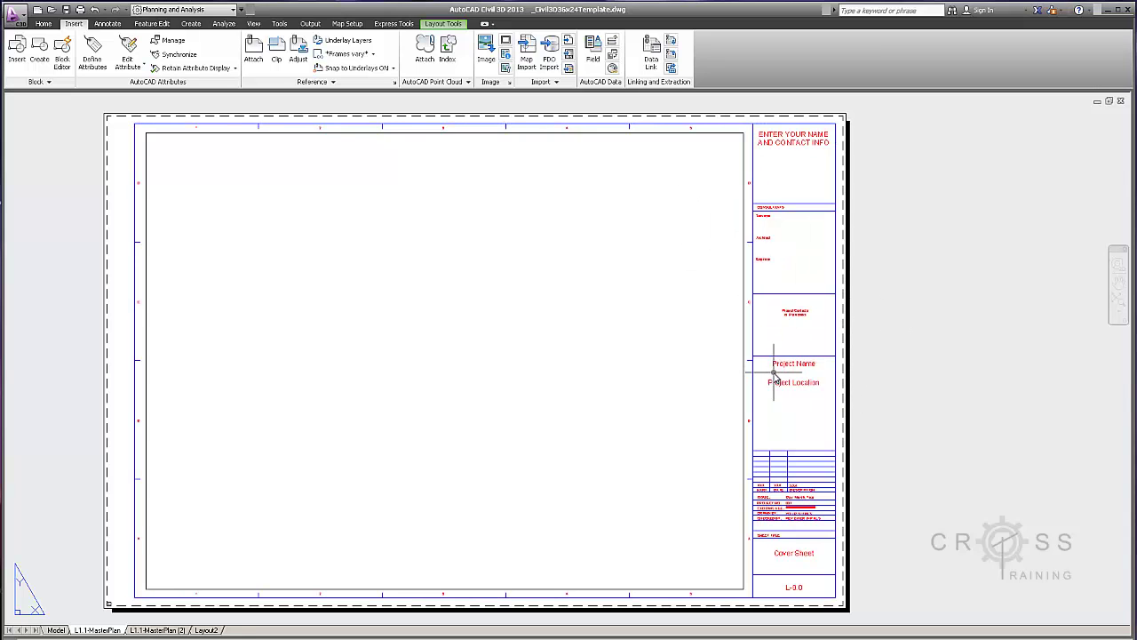